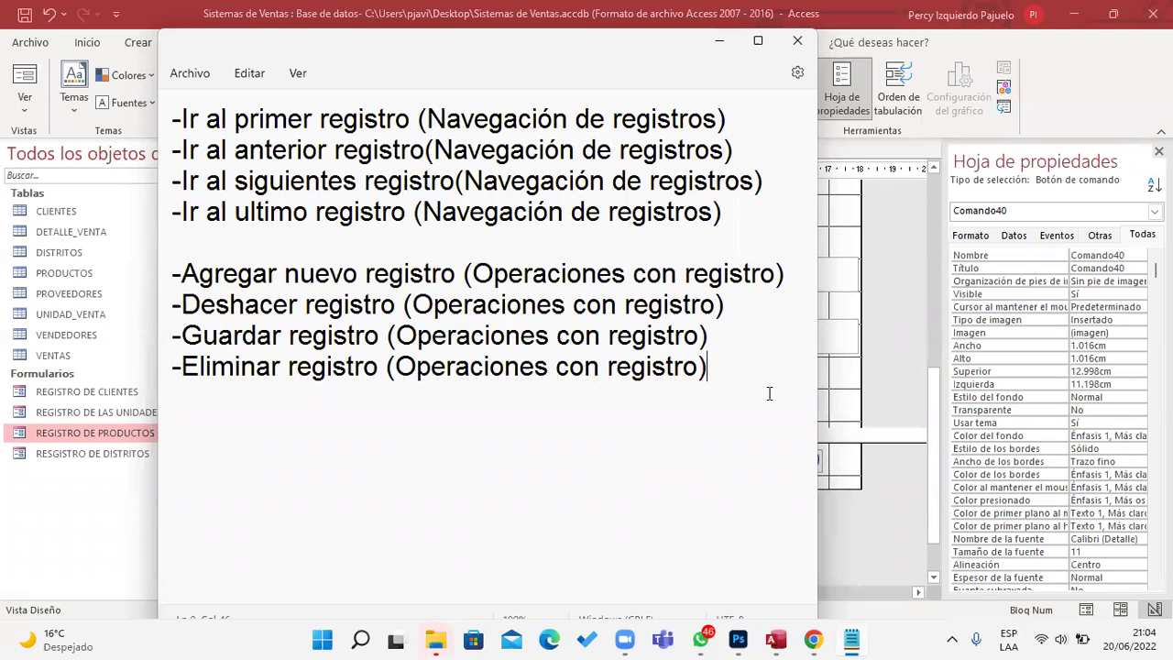
Start a new dash line in the notes, and in Access place a command button beside the delete-record button with the Buscar registro action
key("Return")
type("-")
left_click(719, 41)
left_click(303, 92)
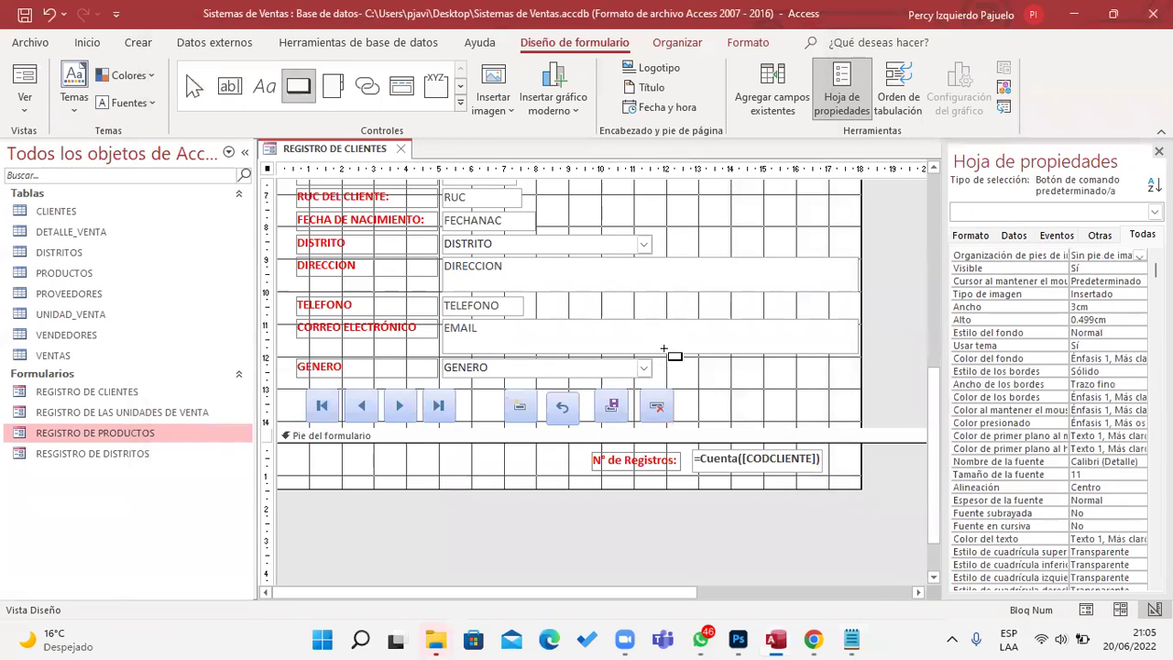
left_click(688, 389)
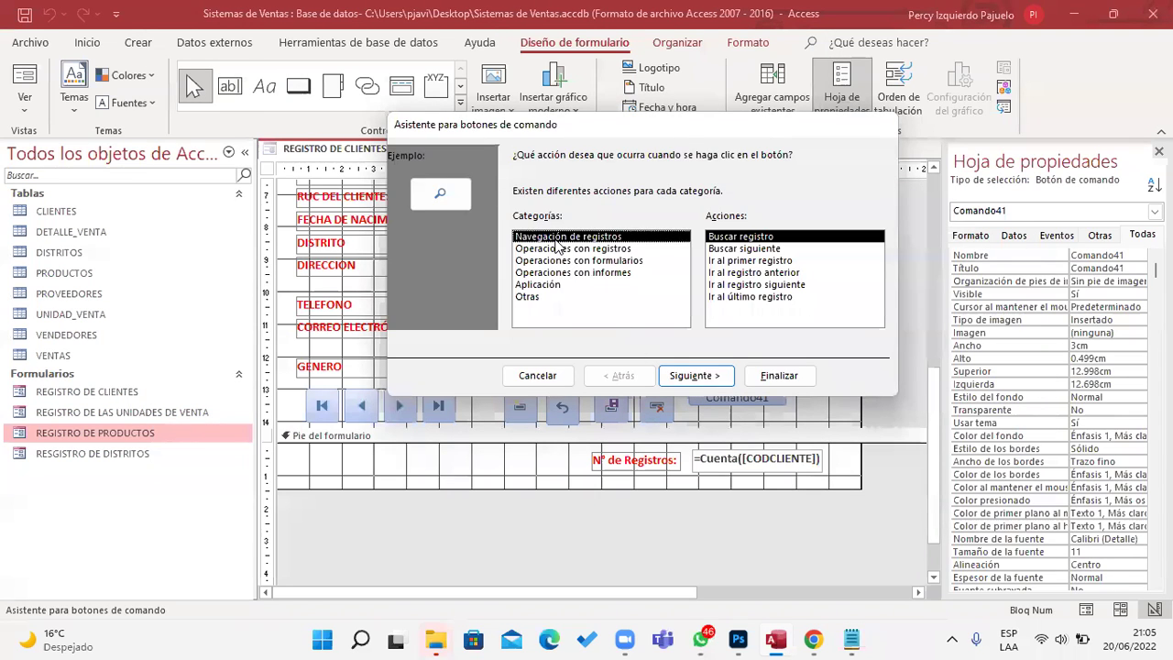
left_click(731, 241)
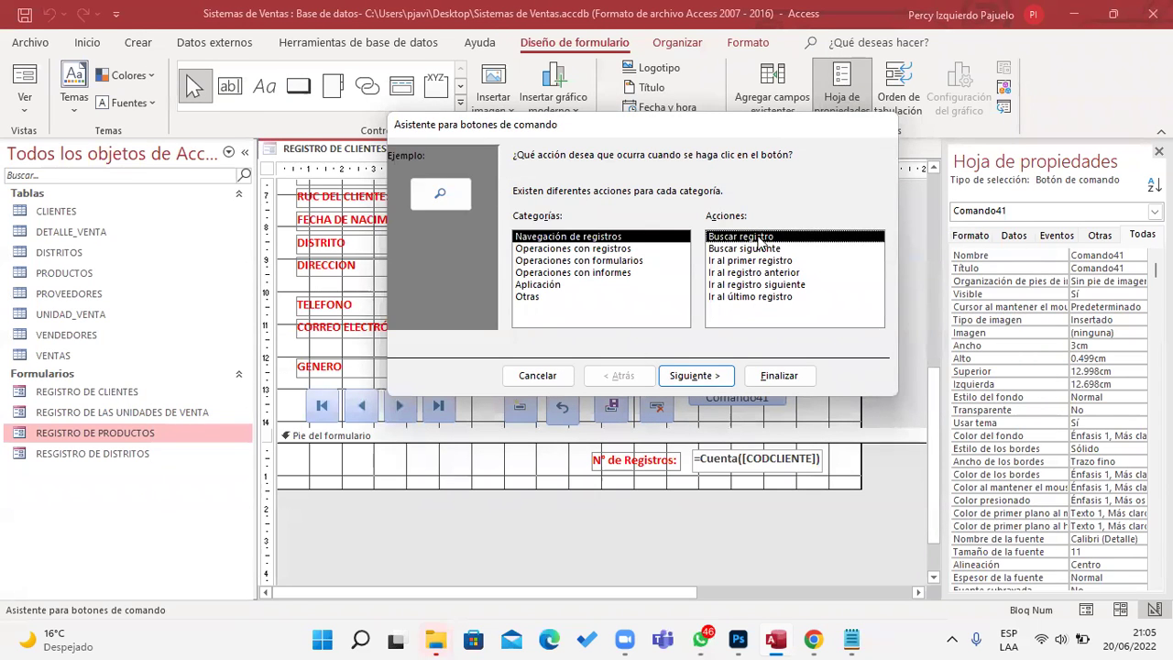
Switch to Notepad and complete the new line as "-Buscar registro (Navegación de registros)", reusing the category text from an earlier line
left_click(851, 639)
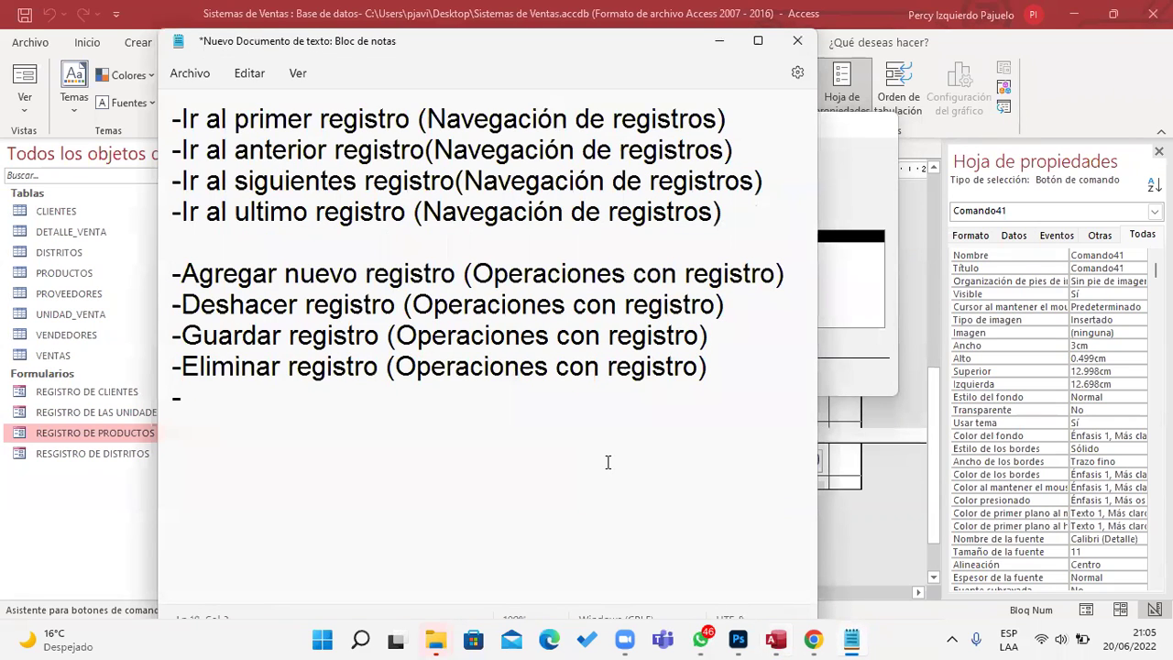
type("Buscar reg")
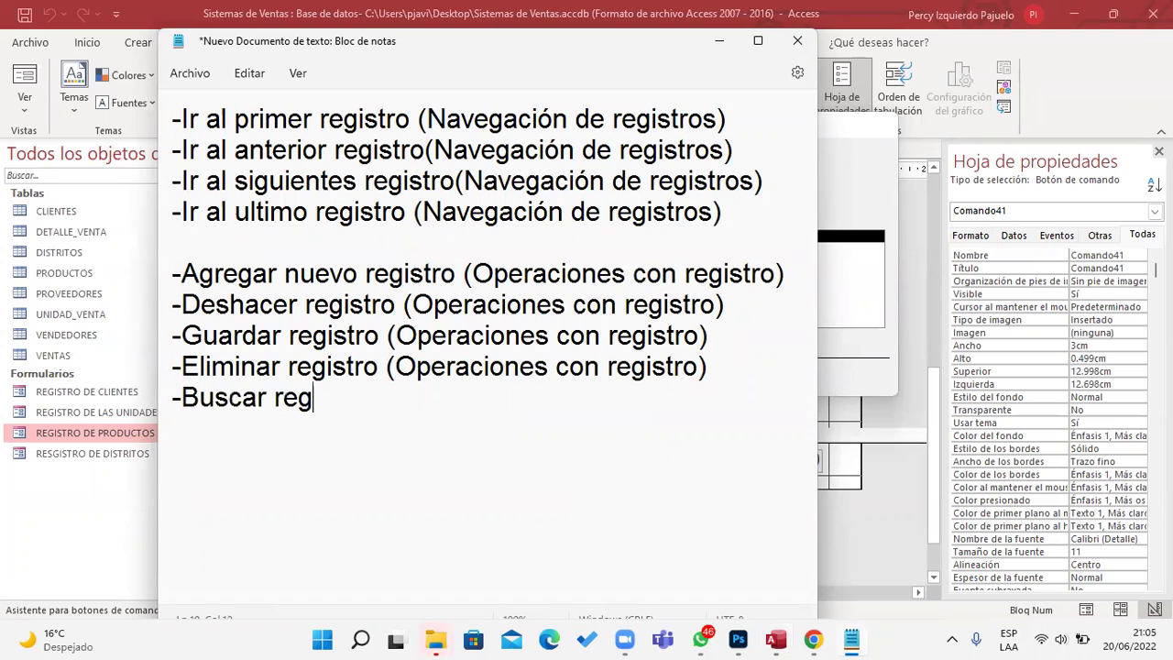
type("istro (")
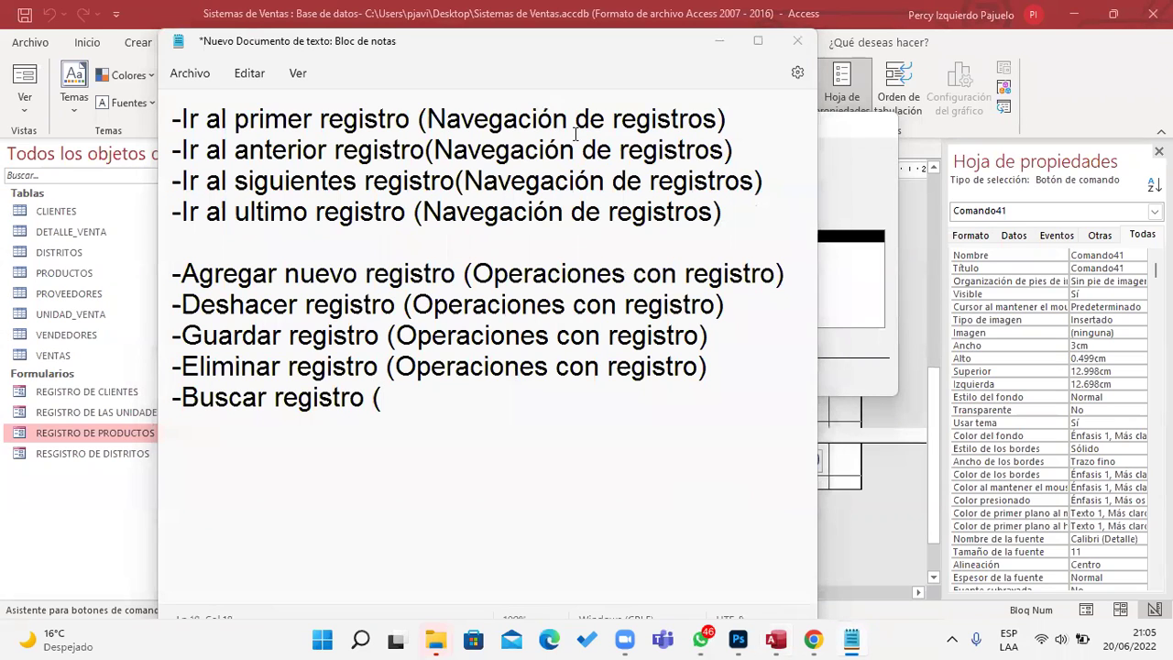
left_click_drag(391, 370, 697, 372)
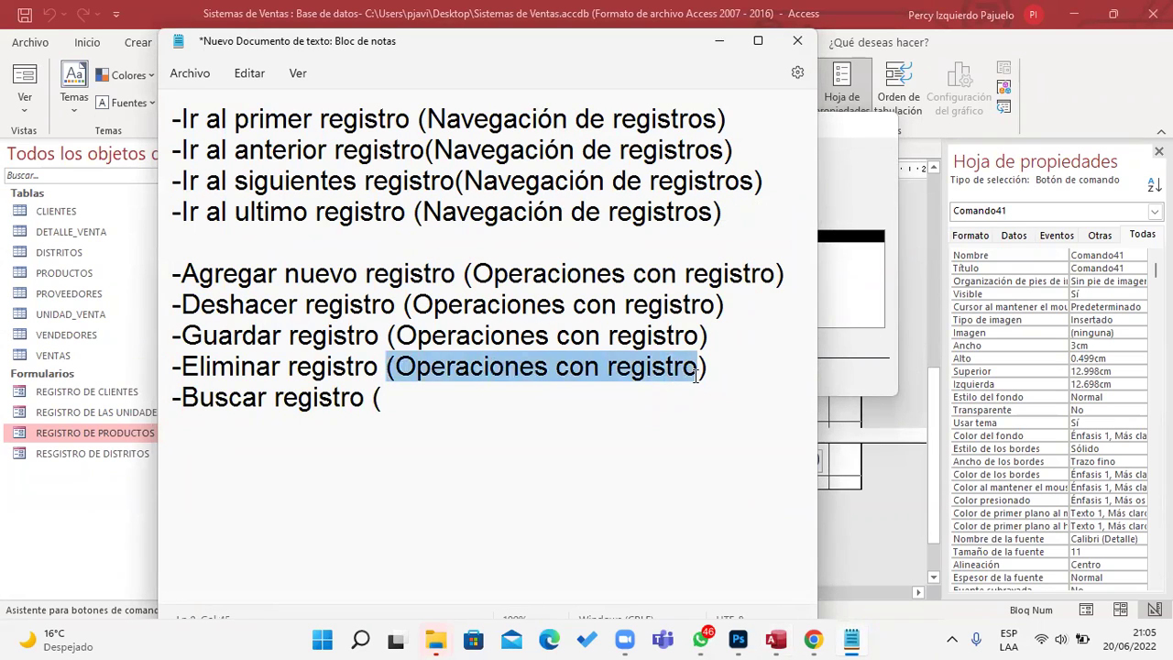
key("shift+Right")
left_click(618, 425)
left_click_drag(396, 368, 755, 379)
left_click_drag(423, 211, 722, 214)
key("ctrl+c")
left_click(440, 412)
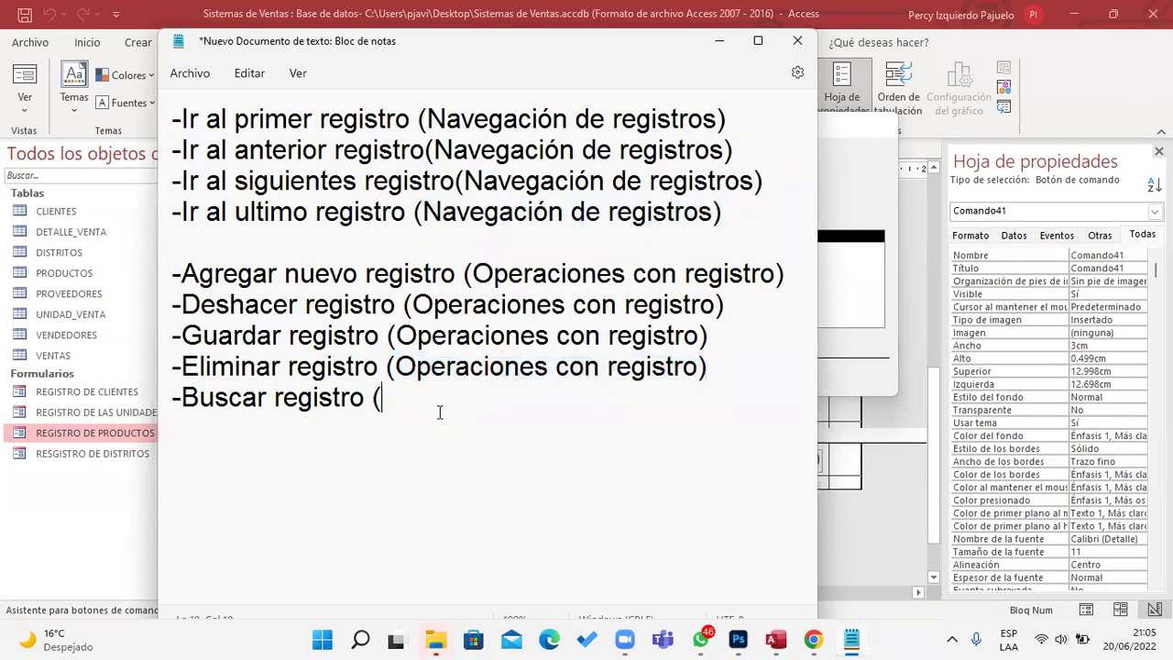
key("ctrl+v")
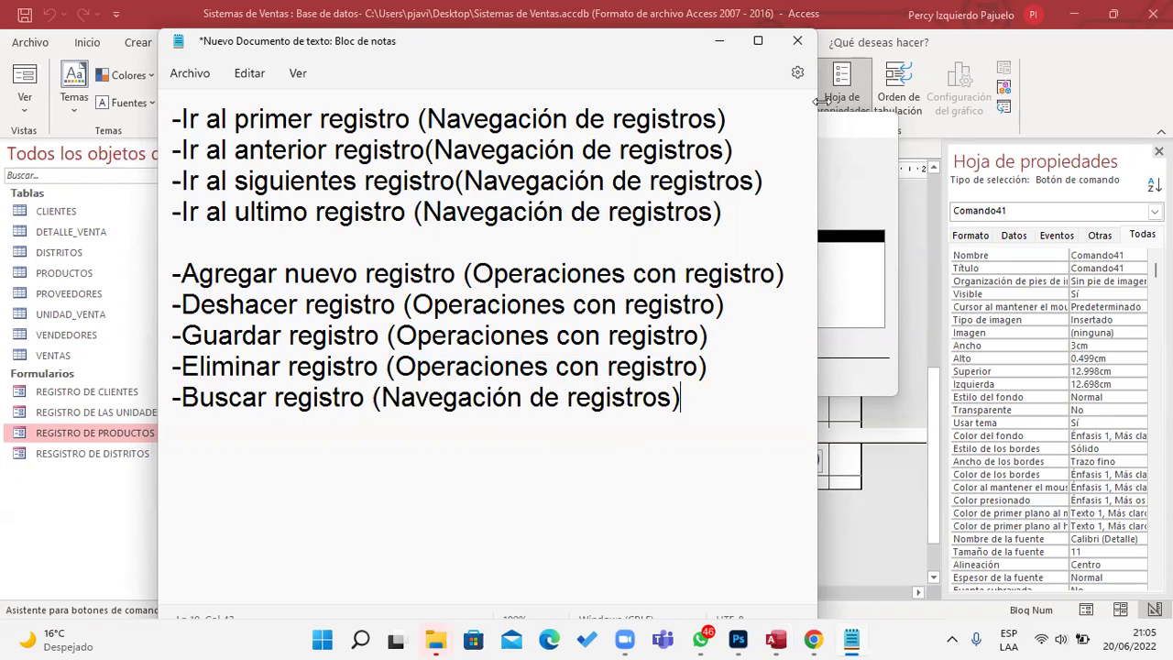
Return to Access and finish the command button wizard for the Buscar registro button
left_click(866, 35)
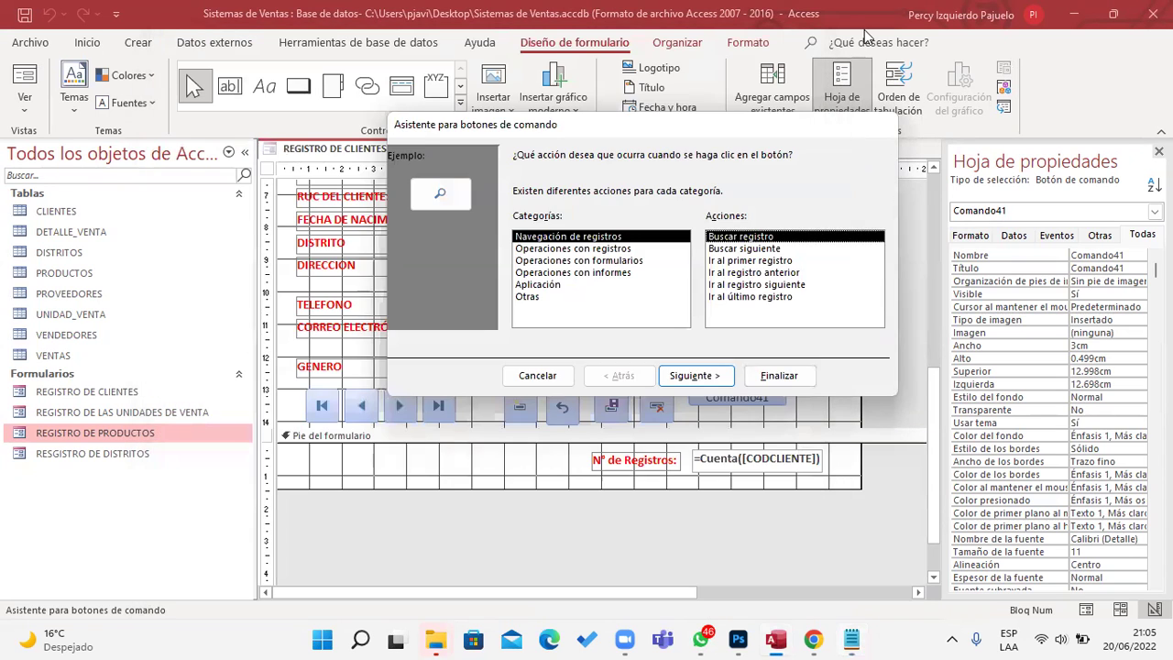
left_click(770, 376)
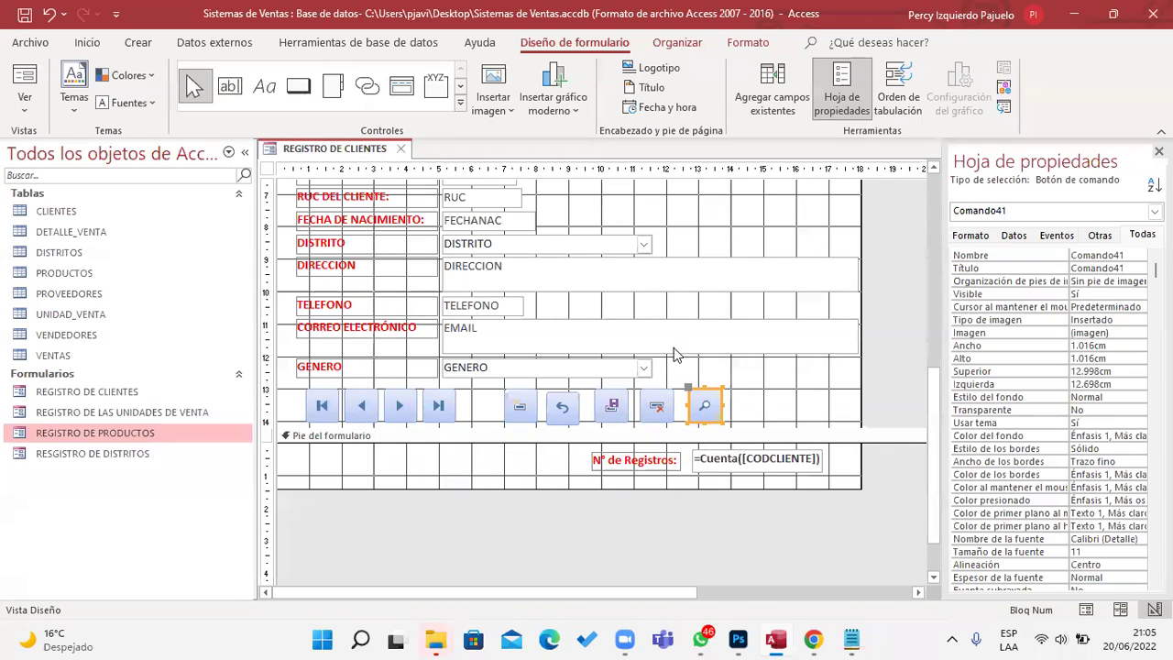
Add a command button with the Cerrar formulario action from Operaciones con formularios, and place it close beside the search button
left_click(306, 95)
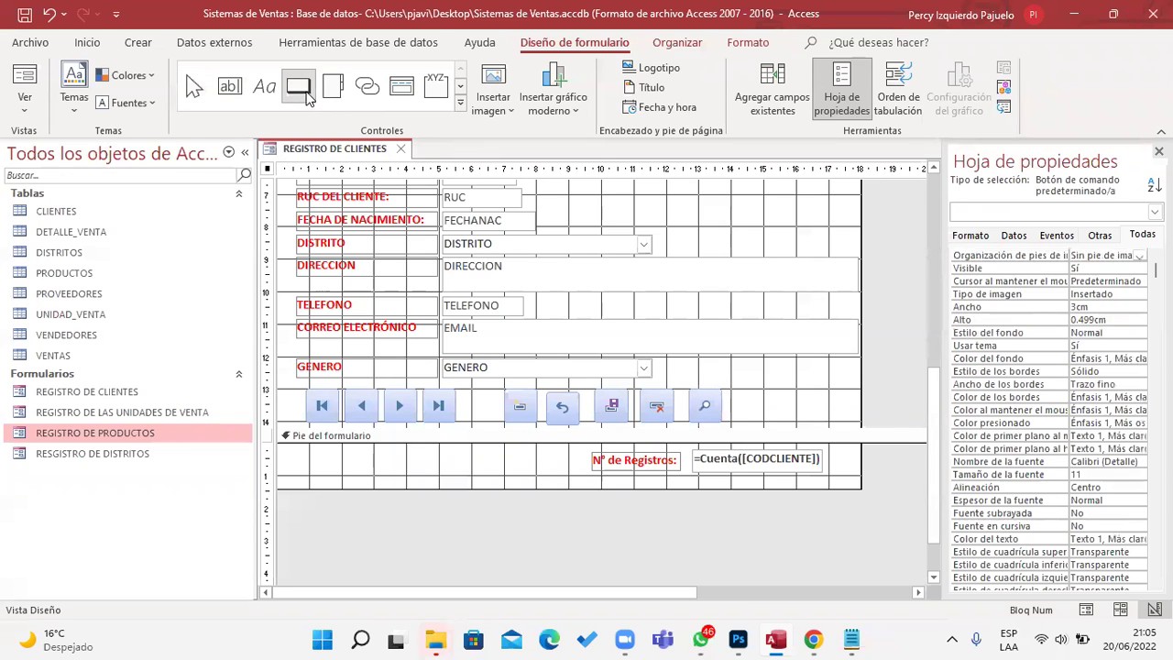
left_click(750, 389)
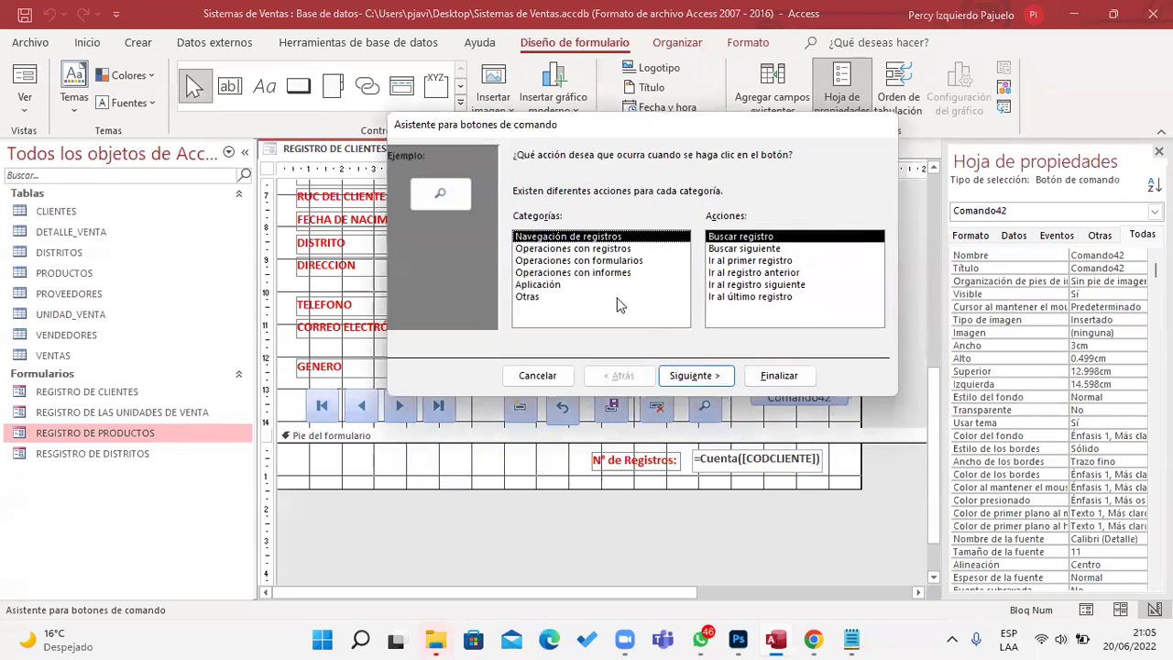
left_click(580, 261)
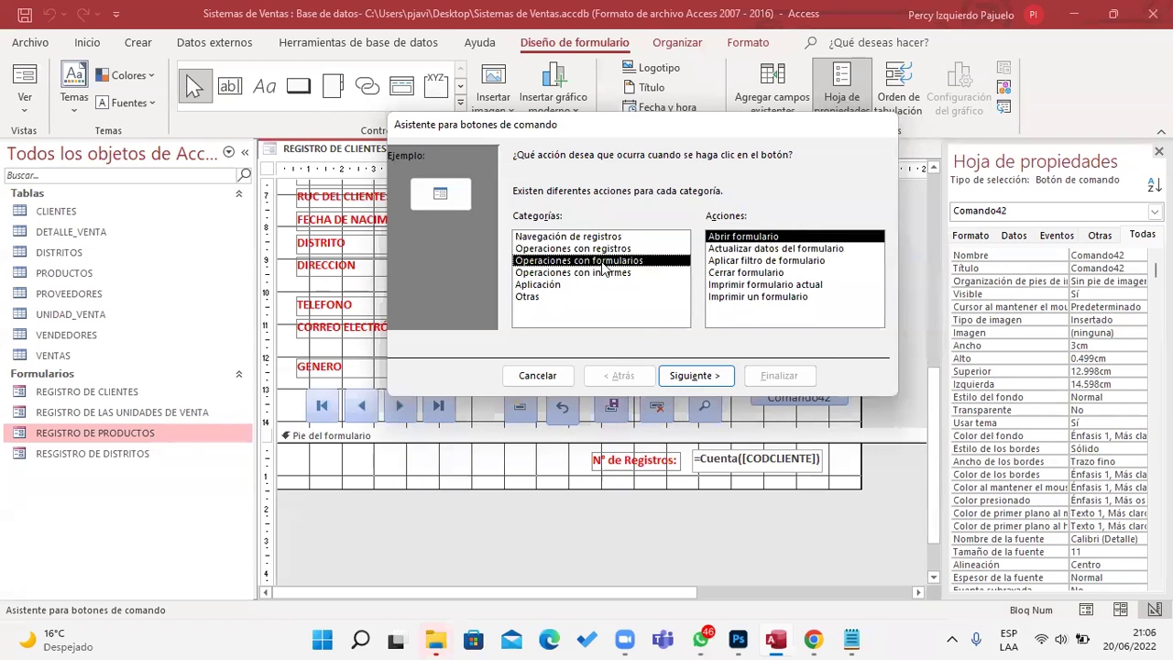
left_click(744, 272)
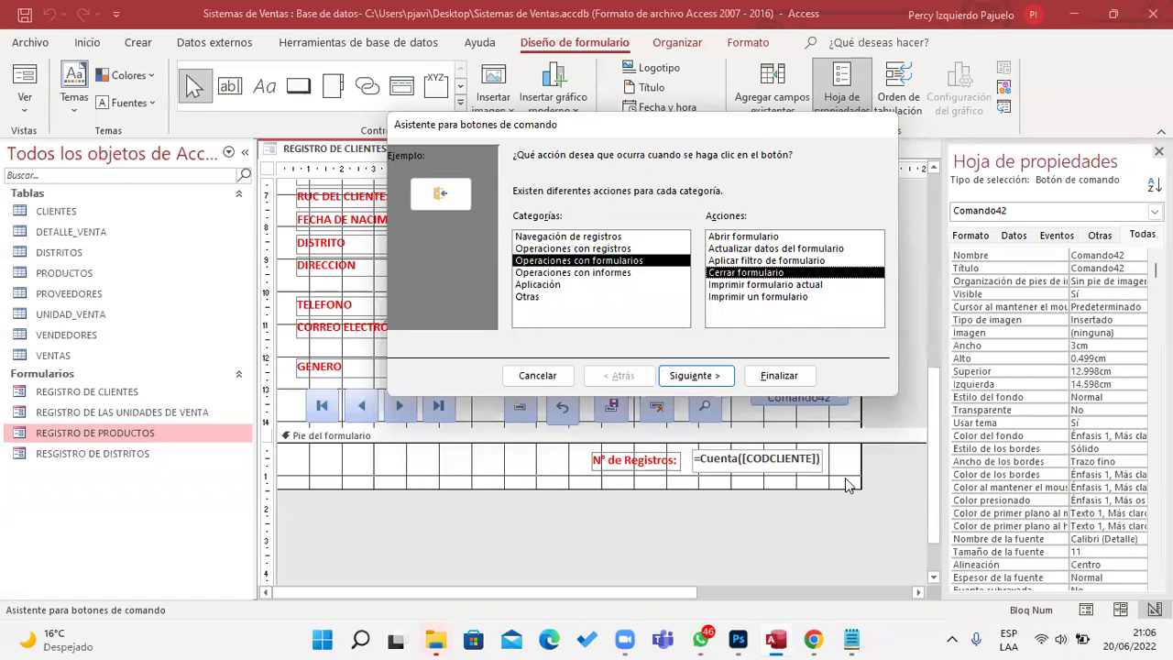
left_click(786, 376)
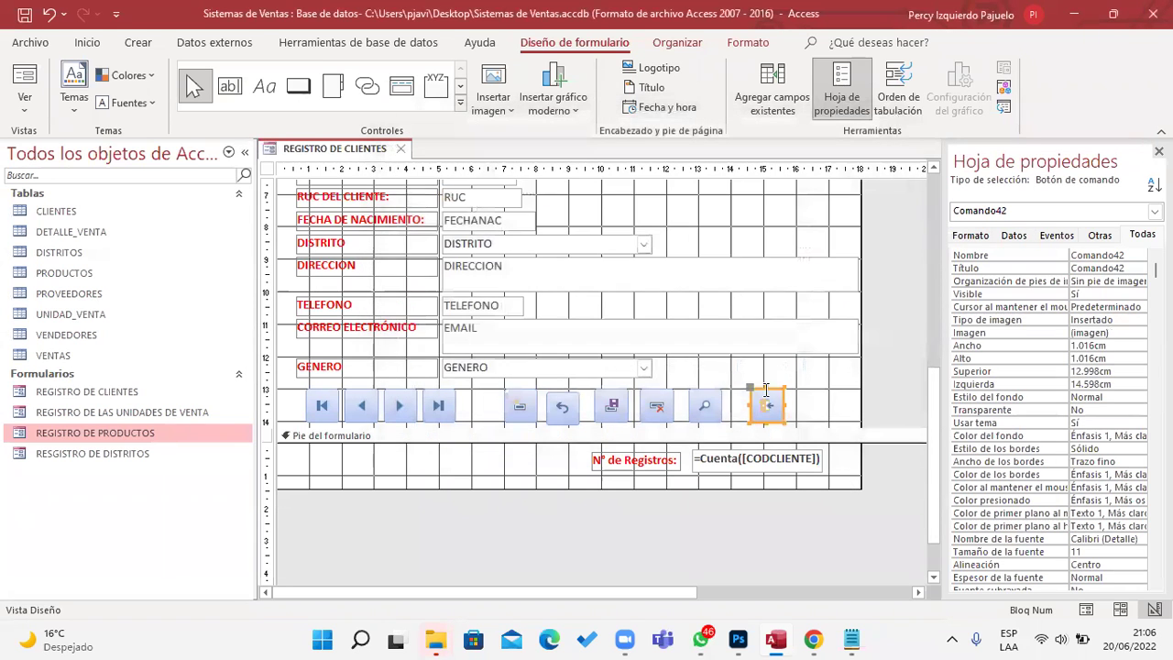
left_click_drag(741, 392, 733, 392)
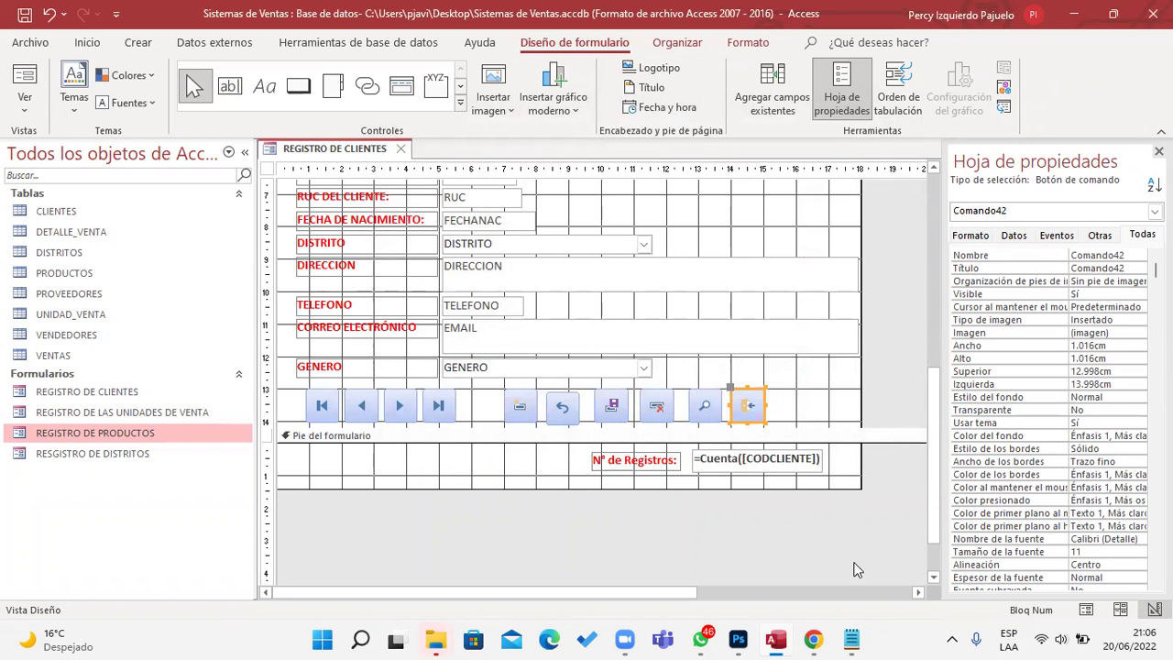
Switch to Notepad and add the line "-Cerrar formulario (Operaciones con formularios)" at the end of the list
left_click(852, 639)
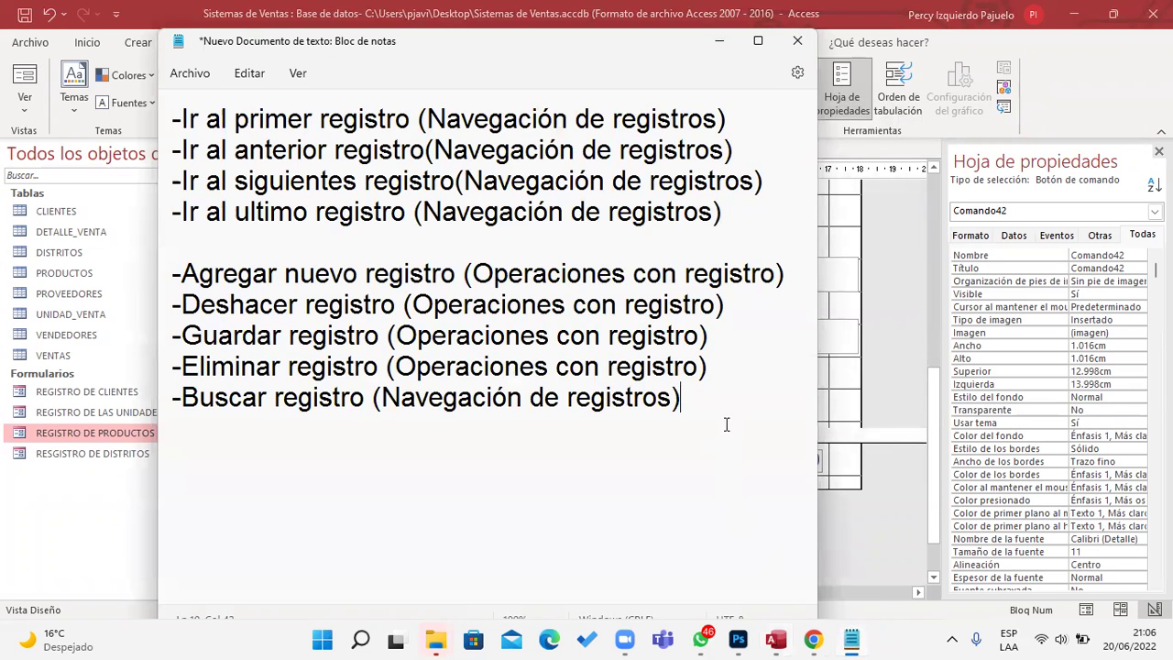
key("Return")
type("-")
type("Operacio")
key("BackSpace")
key("BackSpace")
key("BackSpace")
key("BackSpace")
key("BackSpace")
key("BackSpace")
key("BackSpace")
key("BackSpace")
type("Cerrar g")
key("BackSpace")
type("formulario (Operaciones con formularios)")
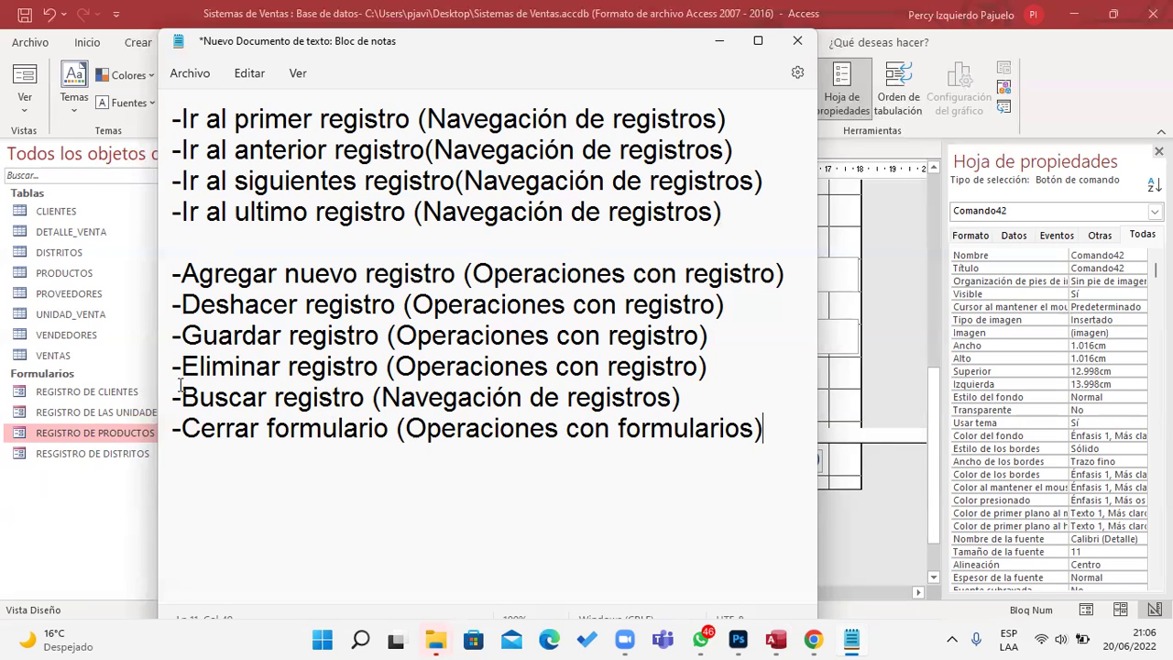
Return to Access and add a command button with the Salir de la aplicación action from Aplicación, beyond the close-form button
left_click(861, 39)
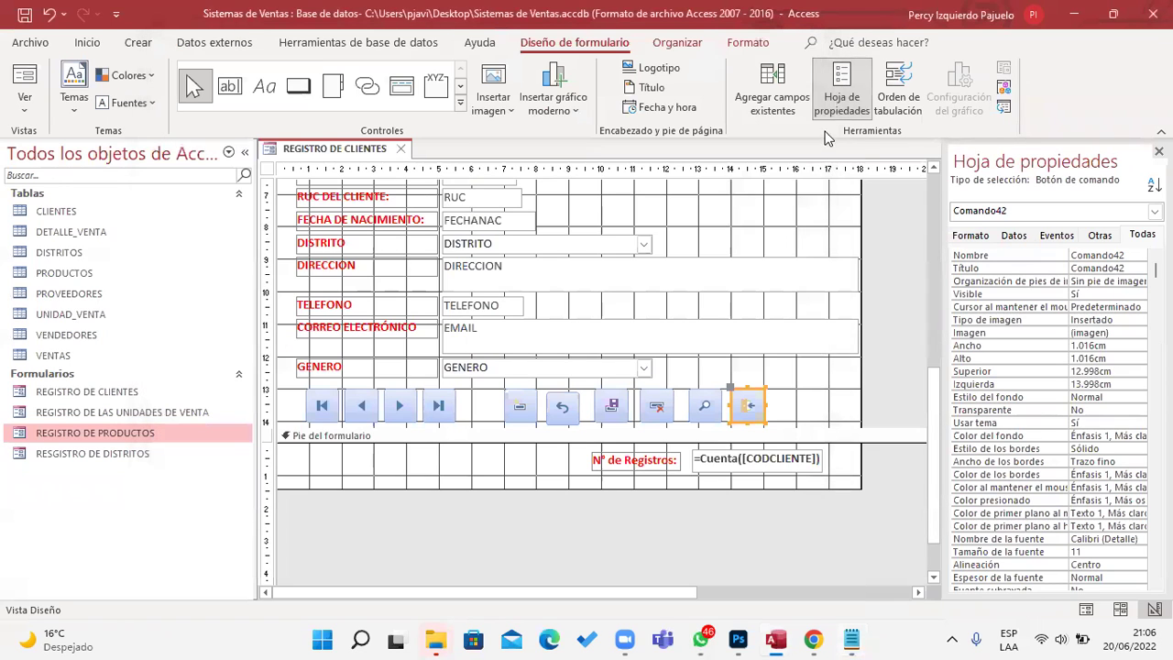
left_click(298, 85)
left_click(788, 378)
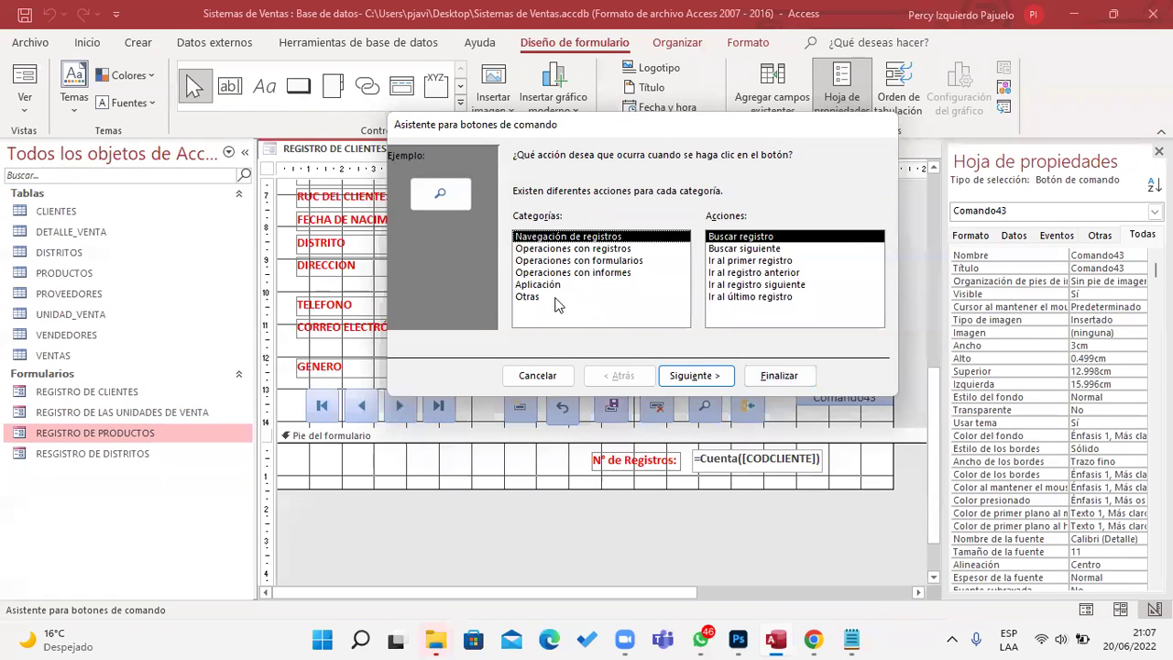
left_click(550, 286)
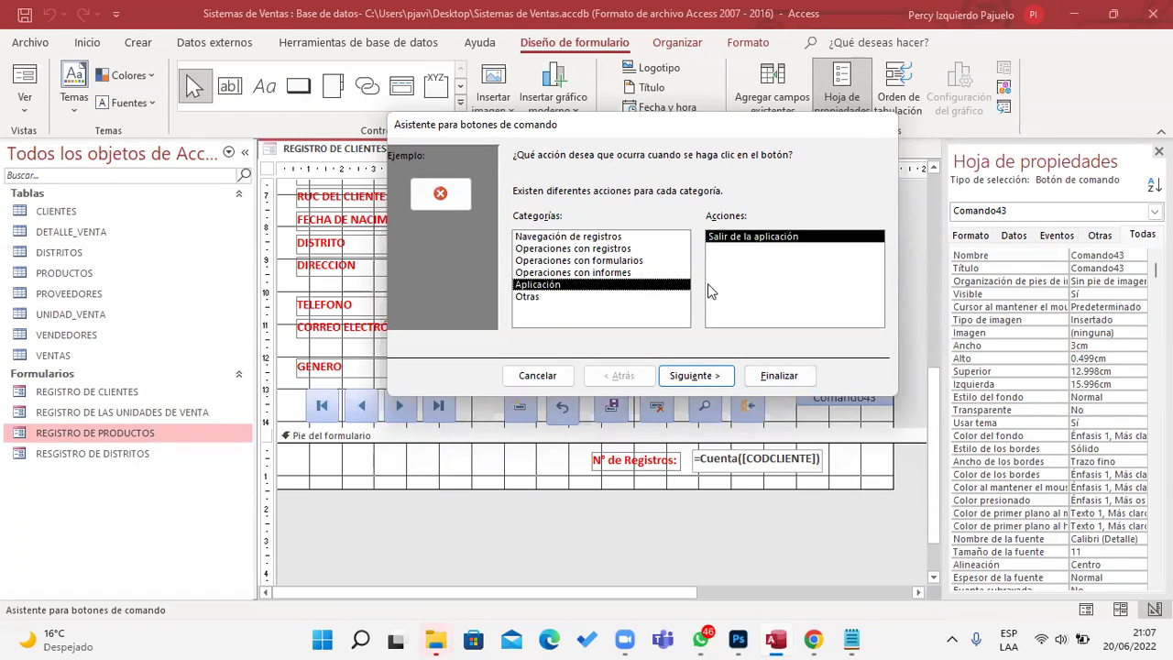
left_click(749, 240)
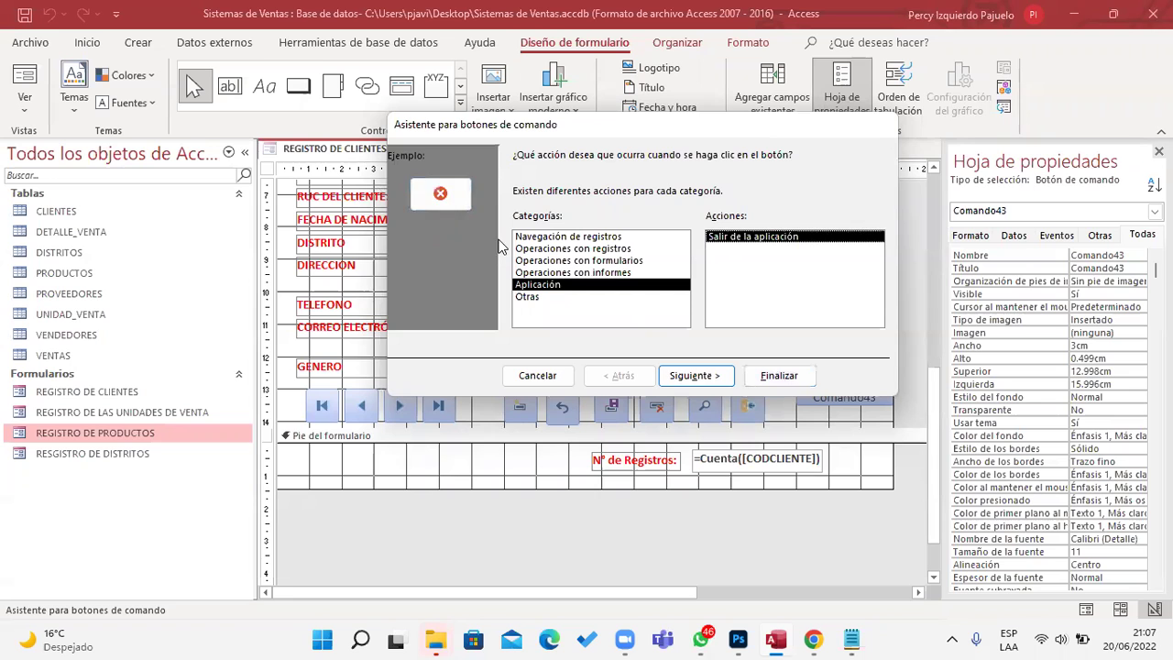
left_click(779, 376)
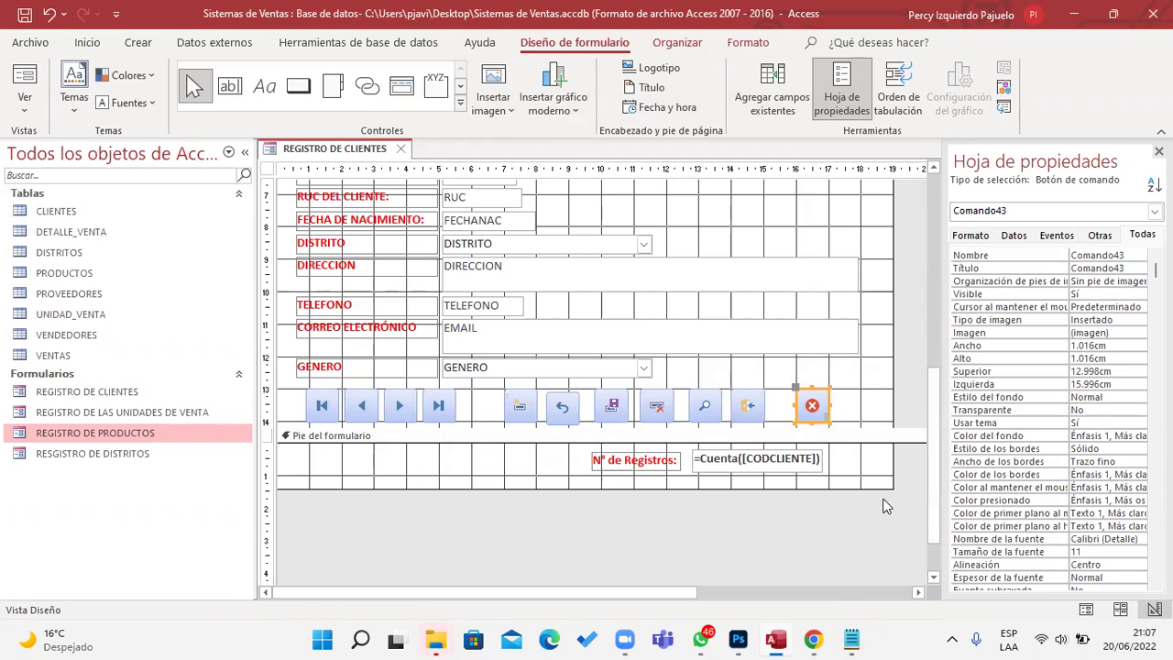
Switch to Notepad and add the line "-Cerrar aplicación (Aplicación)" at the end of the list
left_click(851, 639)
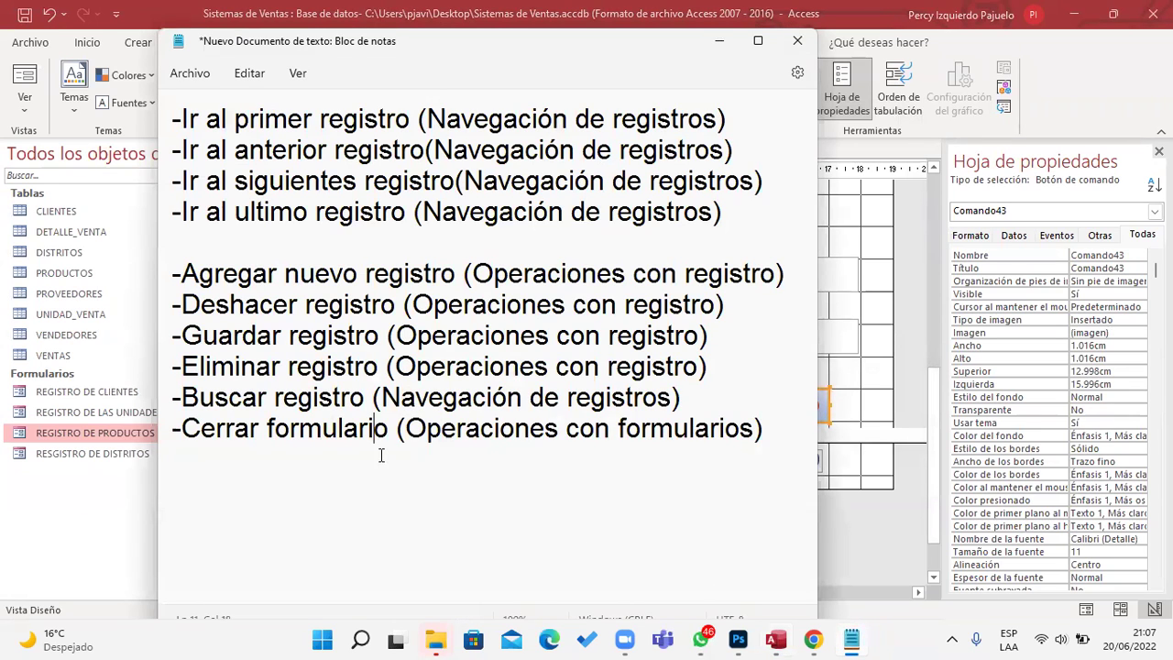
left_click(766, 431)
key("Return")
type("-Cerrra")
key("BackSpace")
type("r aplicaci")
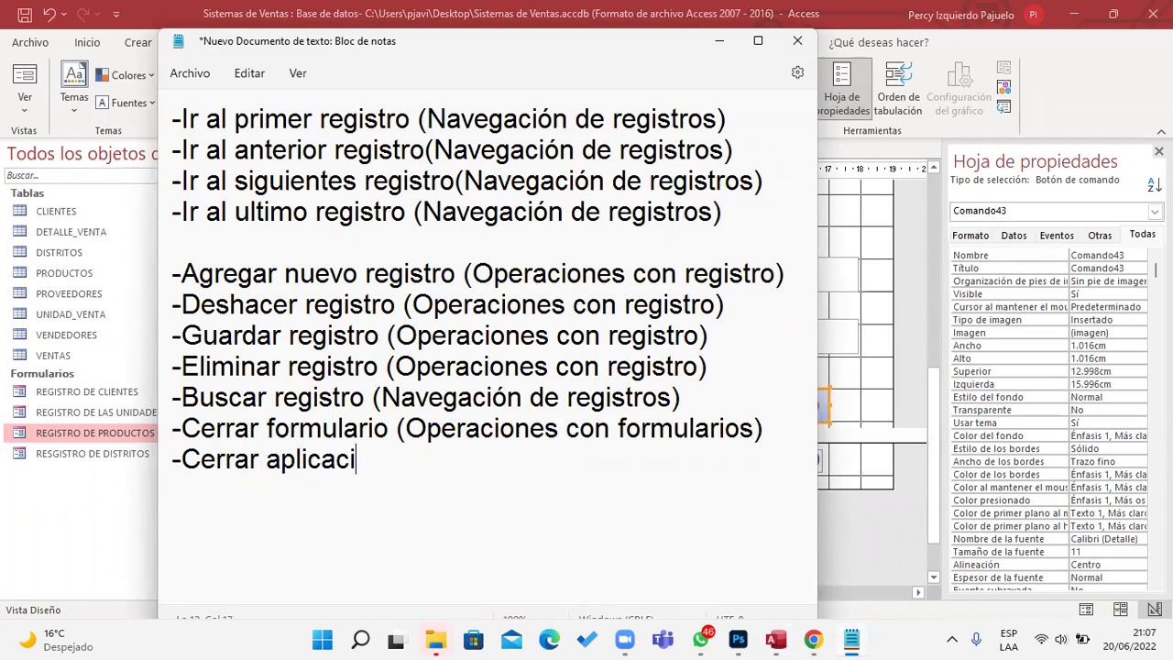
type("ón (")
type("Ap")
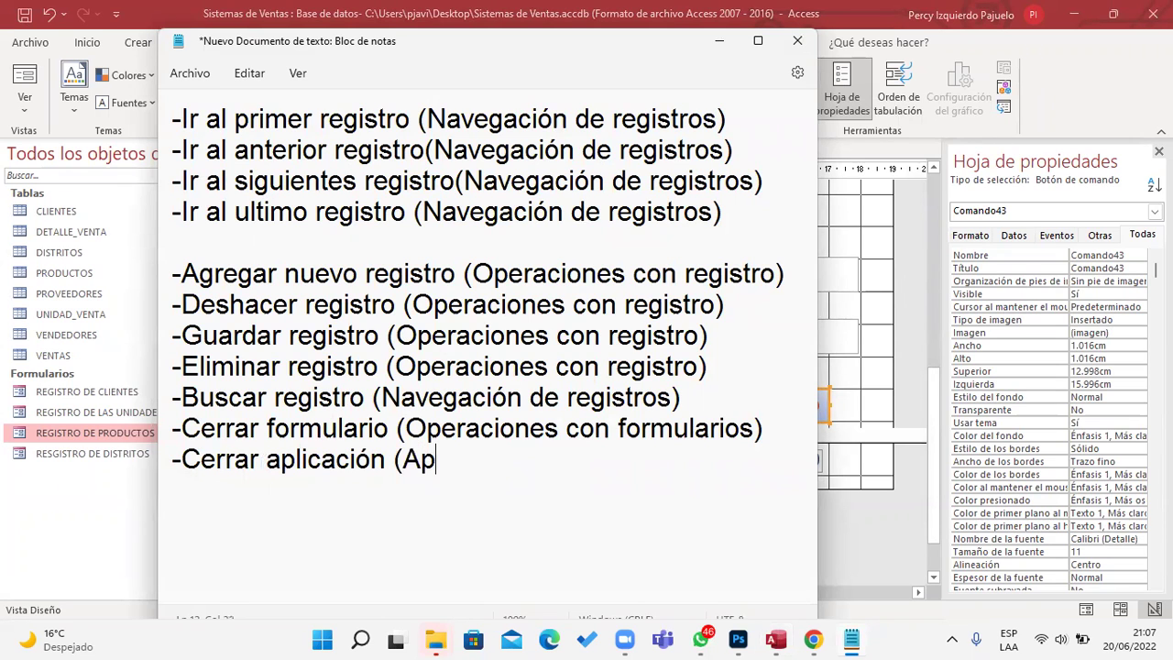
type("licaci")
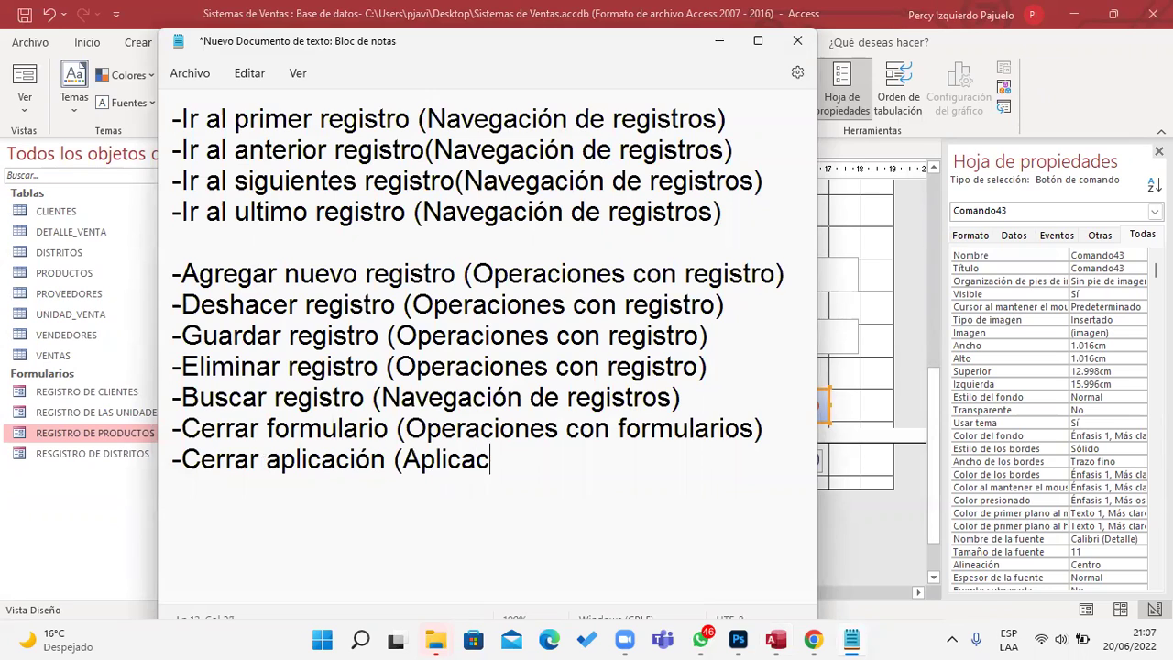
type("ón)")
left_click(720, 41)
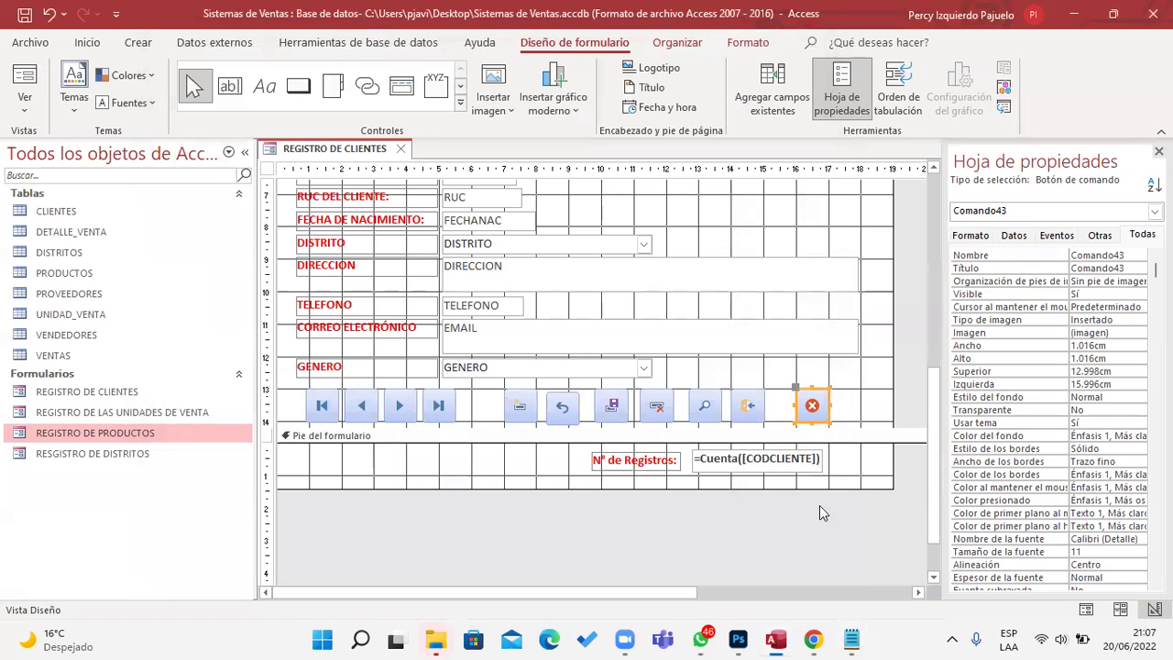
left_click(851, 639)
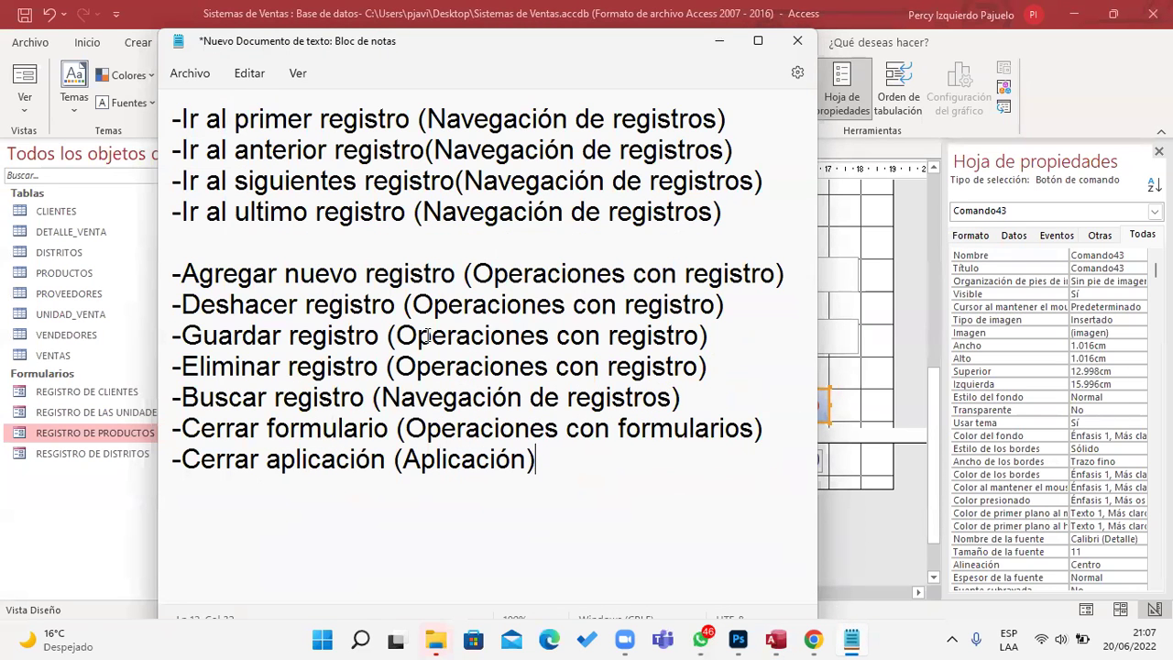
left_click_drag(567, 433, 506, 428)
left_click_drag(562, 462, 146, 119)
left_click(641, 517)
Capture a rectangular screenshot of the whole button list in Notepad with Herramienta Recortes, and close the snipping window
left_click(360, 639)
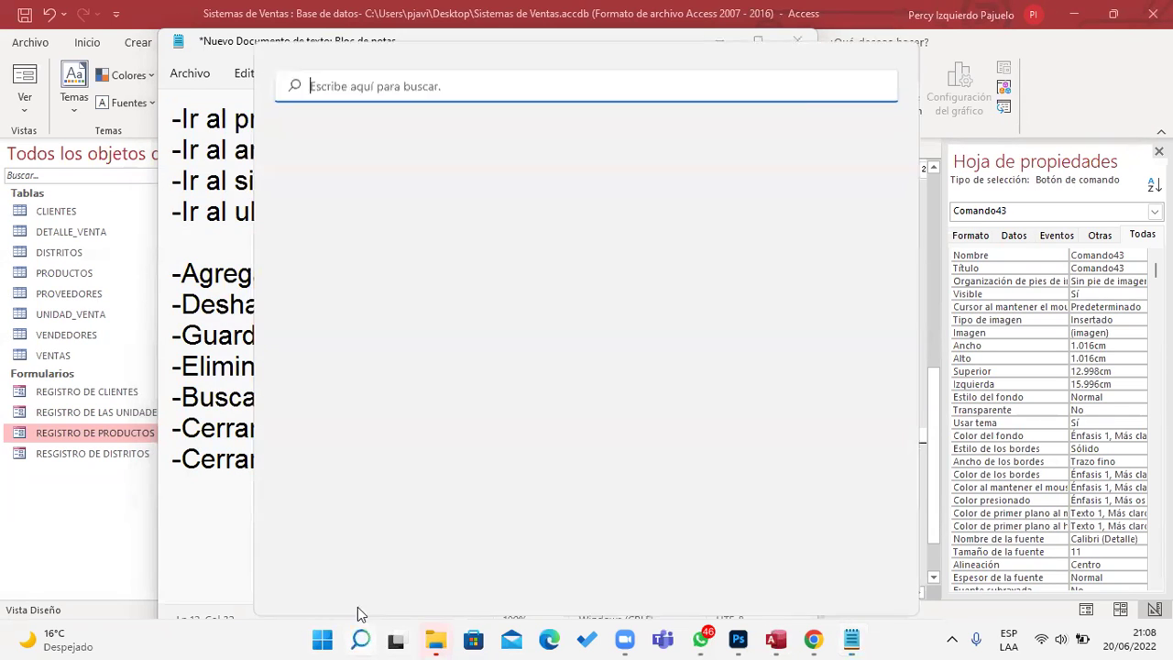
type("rec")
left_click(394, 337)
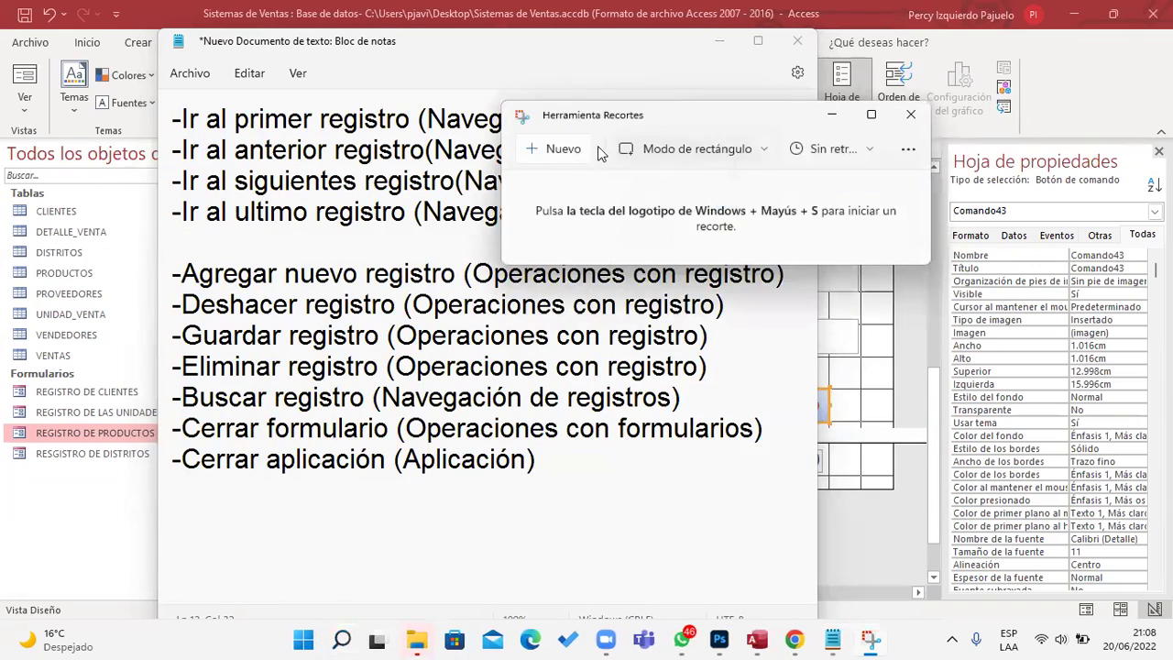
left_click(548, 152)
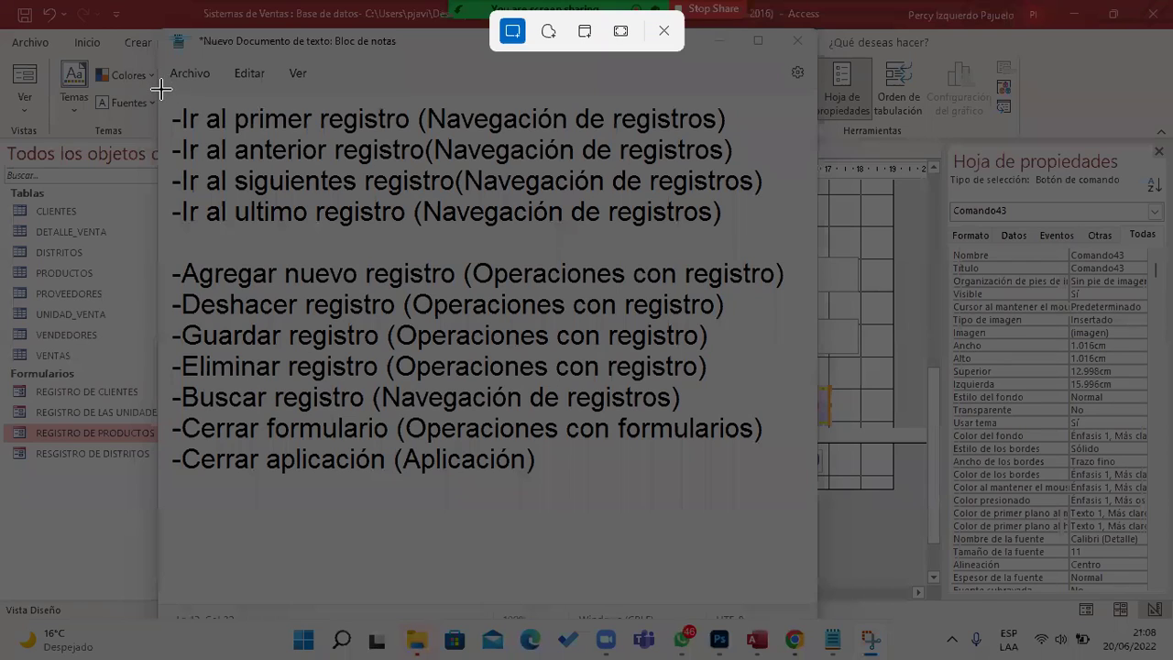
left_click_drag(160, 89, 806, 500)
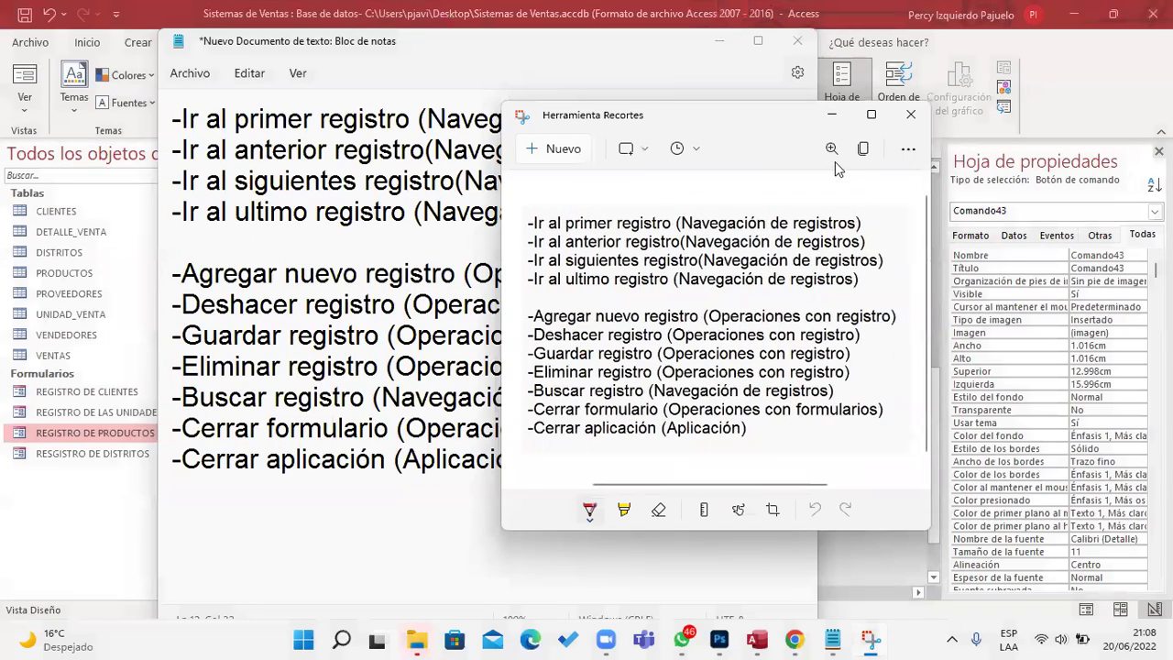
left_click(911, 115)
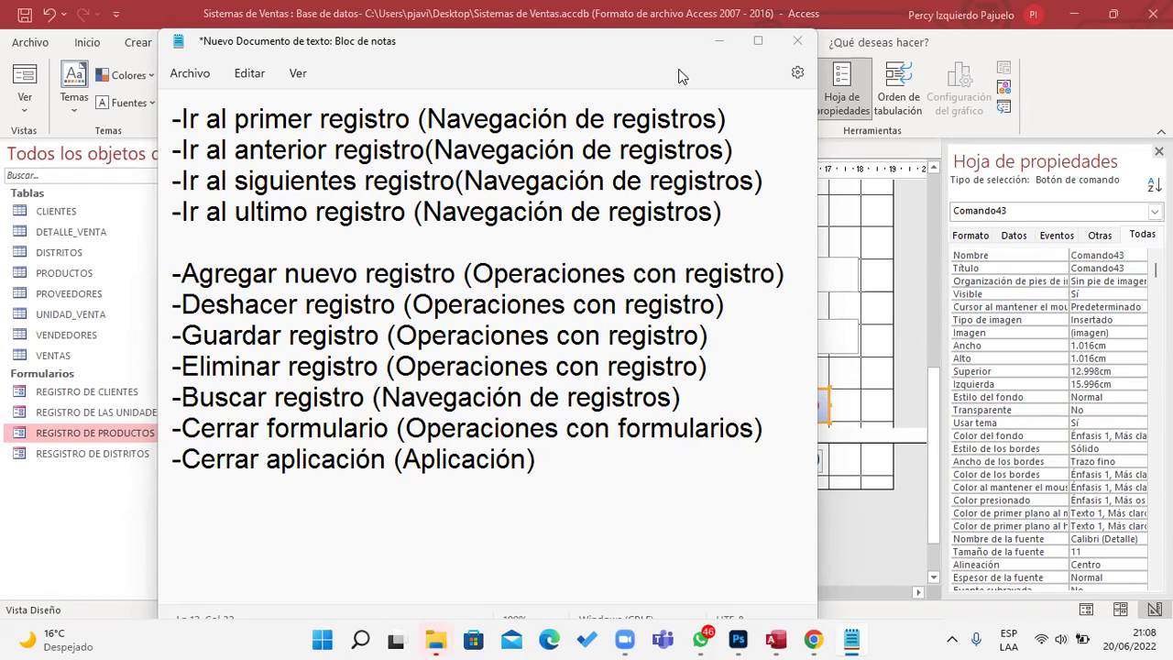
Return to Access and slightly reduce the height of the form footer in REGISTRO DE CLIENTES
left_click(772, 639)
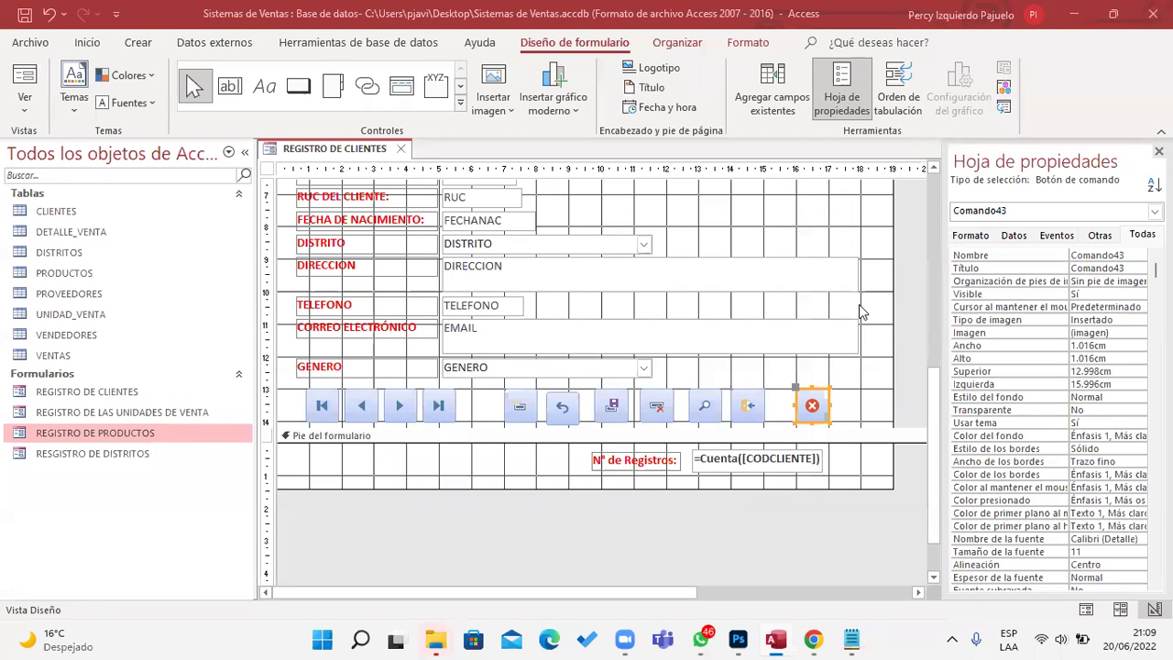
scroll(852, 396, "up", 8)
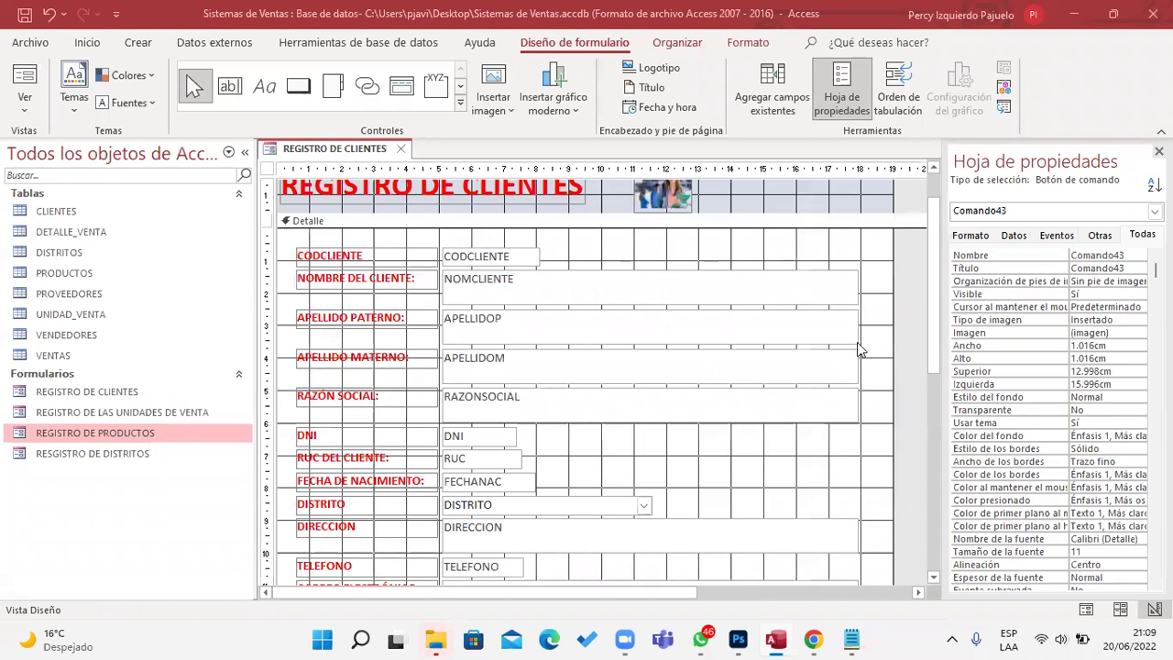
scroll(834, 398, "down", 6)
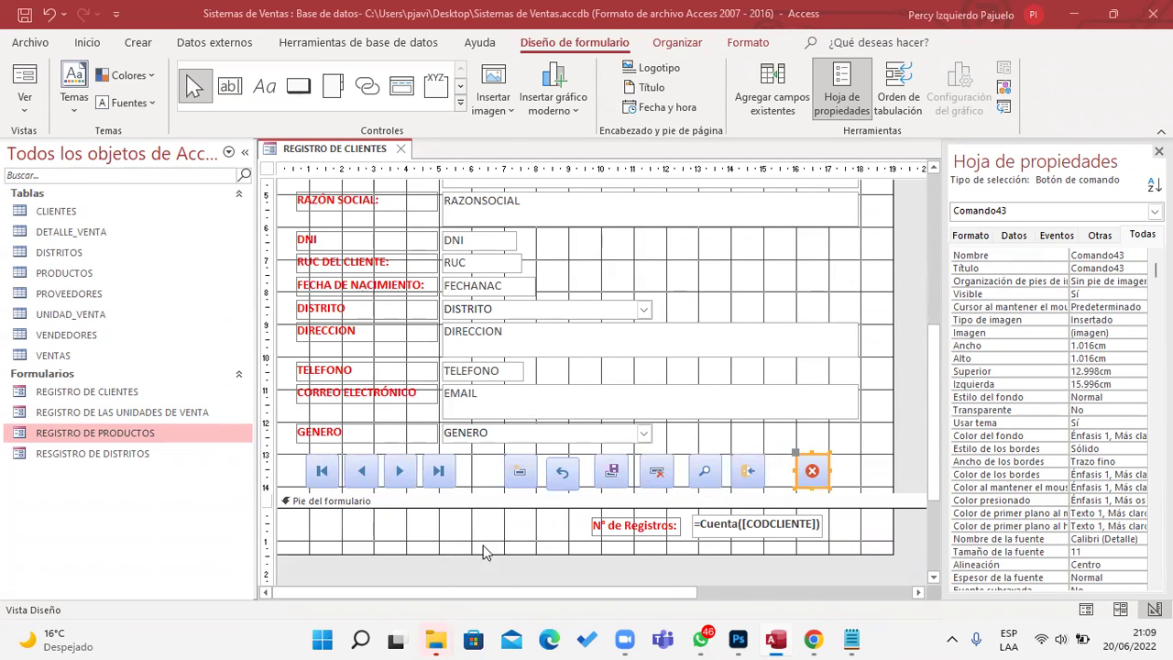
left_click_drag(493, 555, 493, 550)
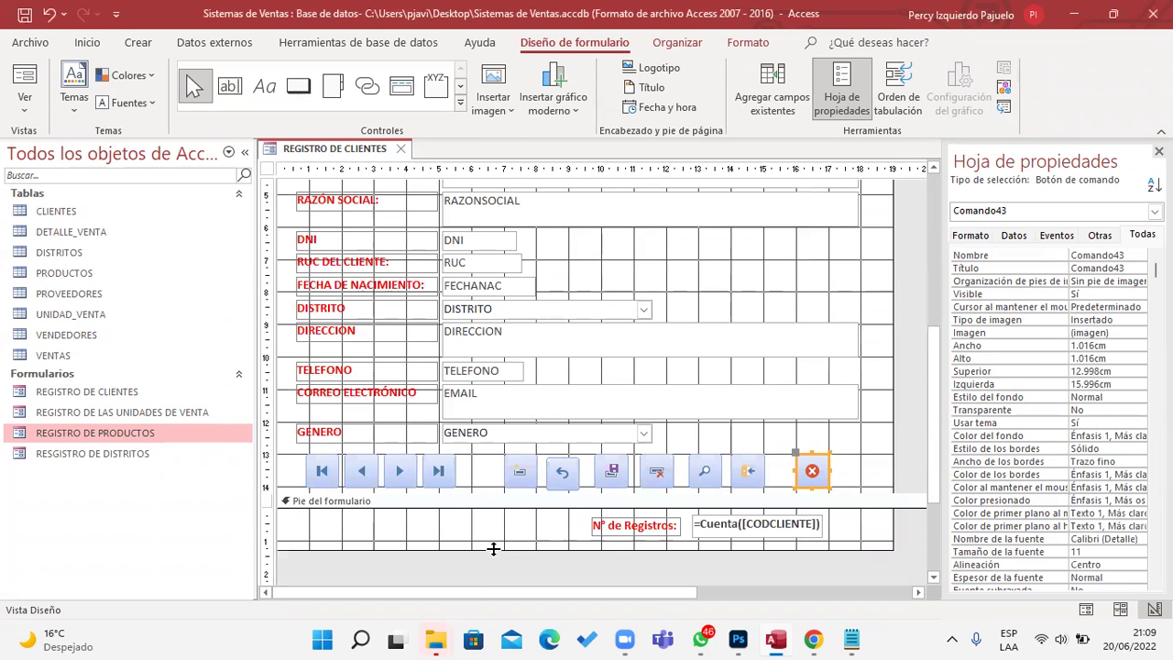
Show REGISTRO DE CLIENTES in Form view, move its window fully into sight, and test the next-record and previous-record buttons
left_click(44, 81)
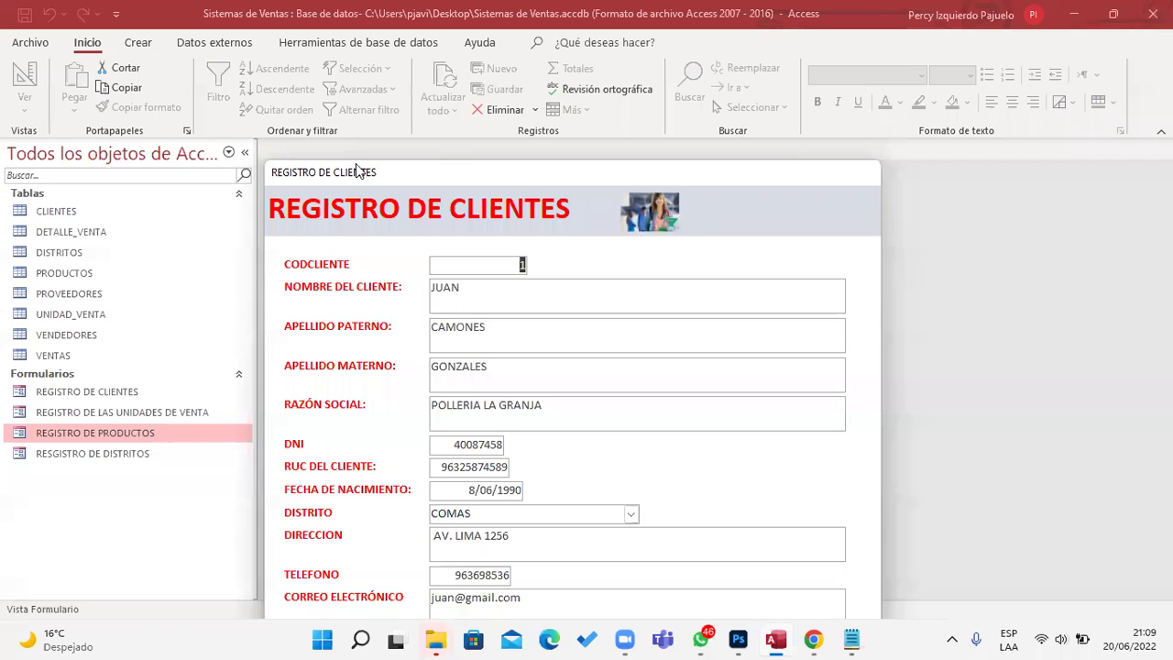
left_click_drag(358, 171, 436, 44)
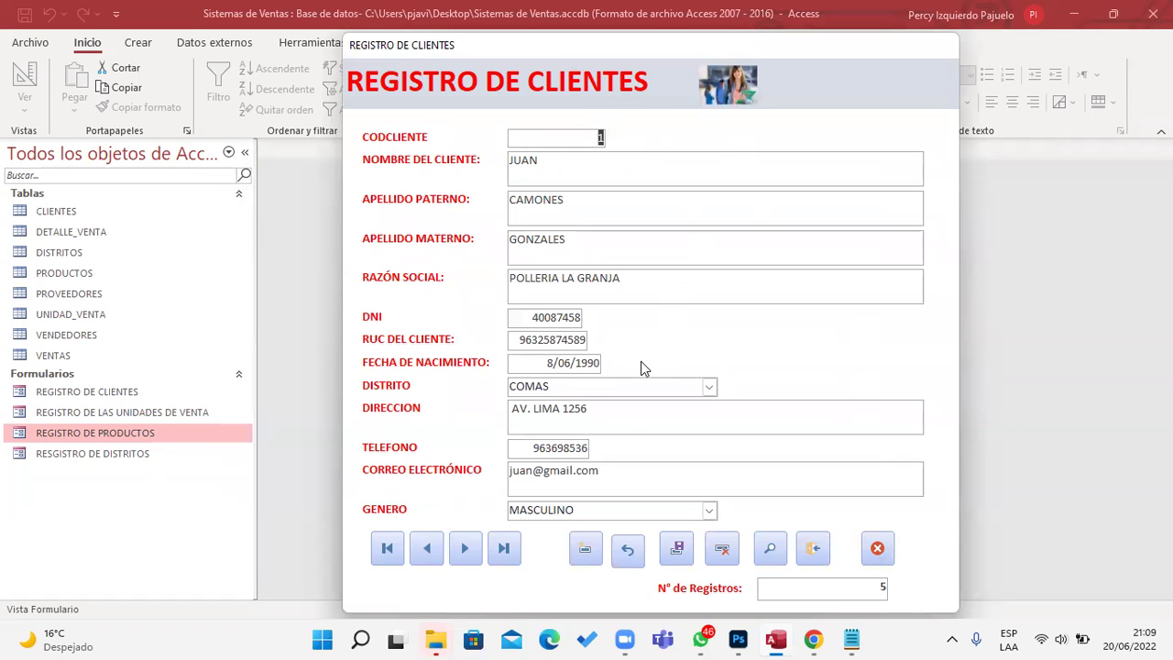
left_click(458, 553)
left_click(463, 553)
left_click(426, 552)
left_click(427, 553)
Close REGISTRO DE CLIENTES with its own close-form button and save the design changes
left_click(812, 554)
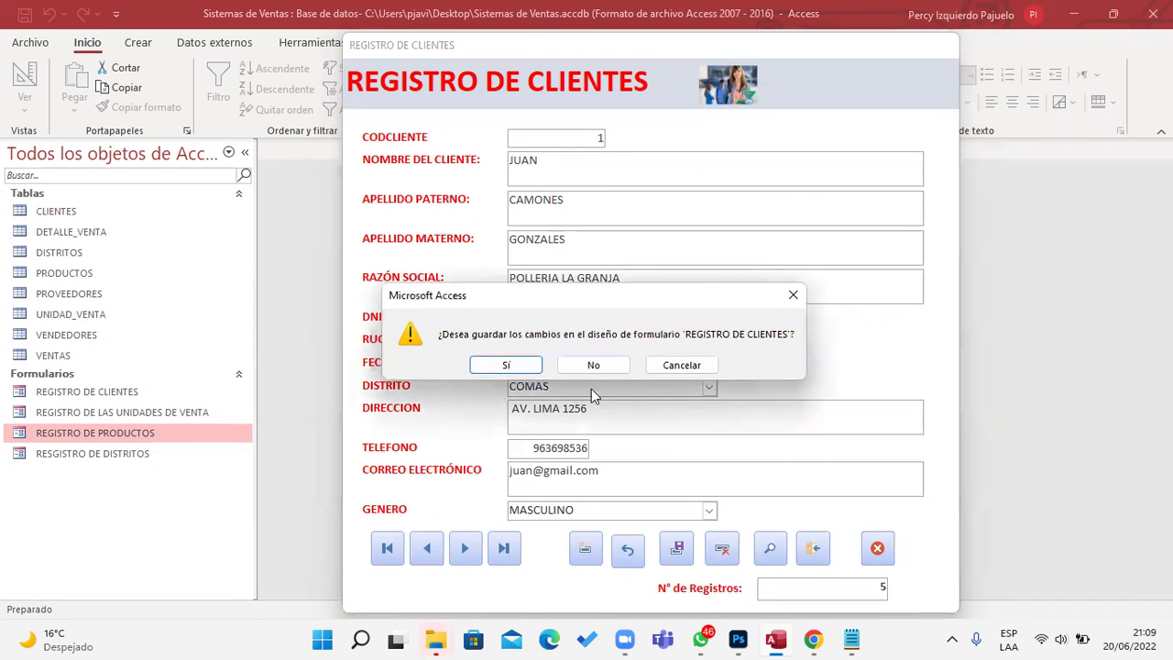
left_click(506, 365)
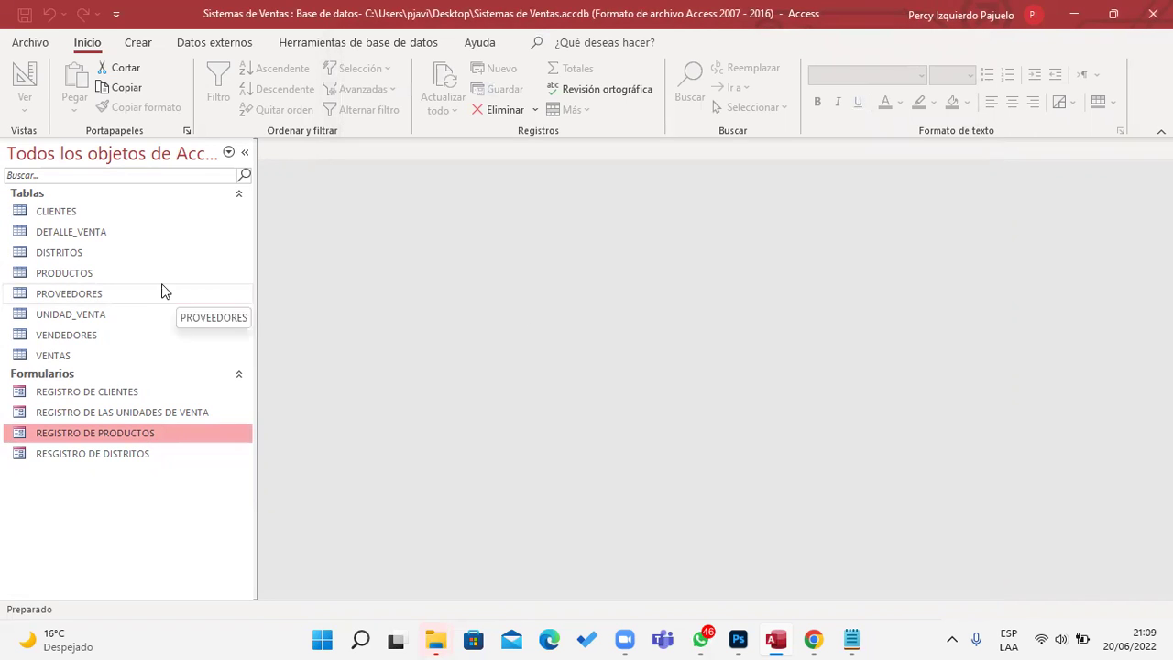
Start the form wizard for the PROVEEDORES table, including all its fields and using the En columnas layout
left_click(116, 275)
left_click(110, 293)
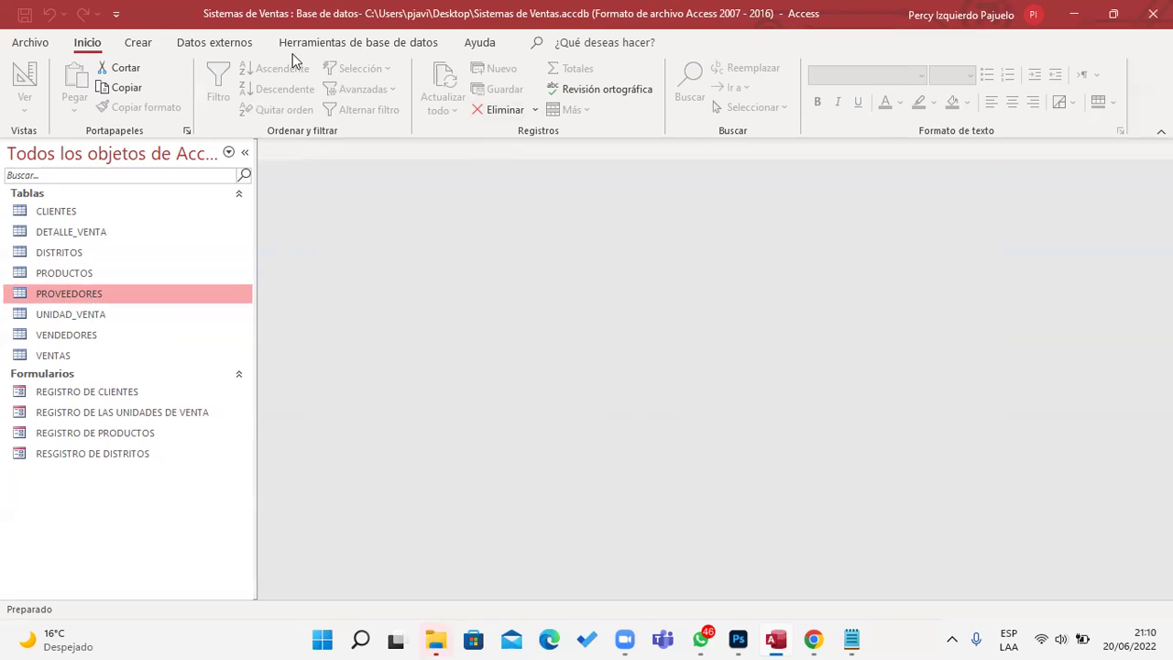
left_click(142, 41)
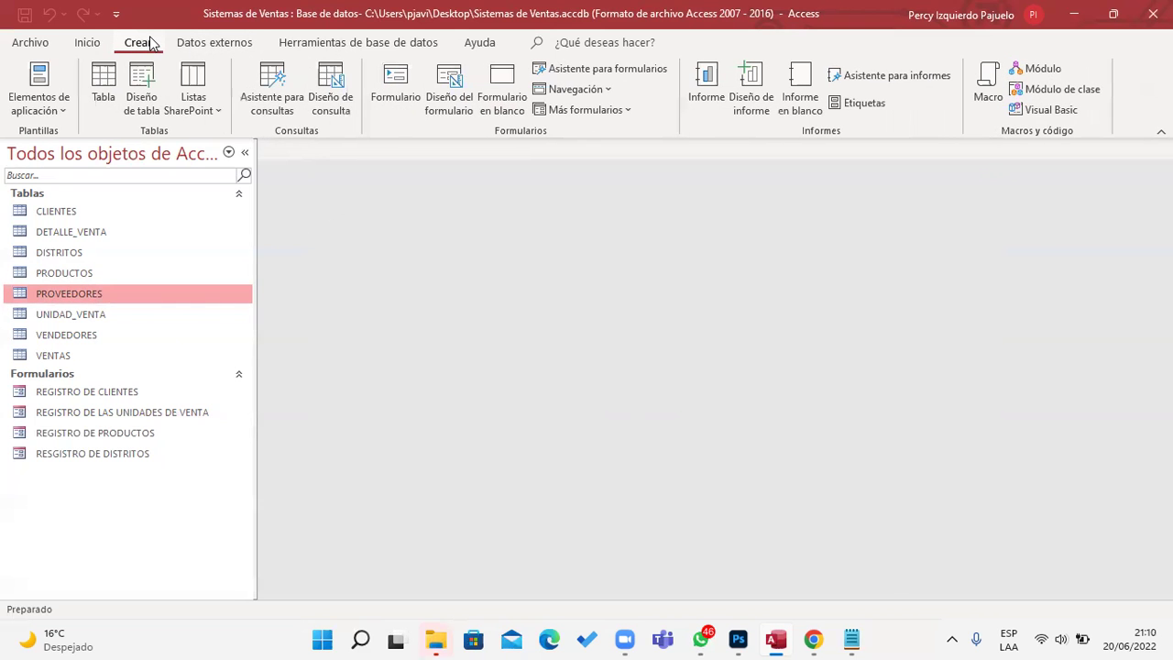
left_click(648, 75)
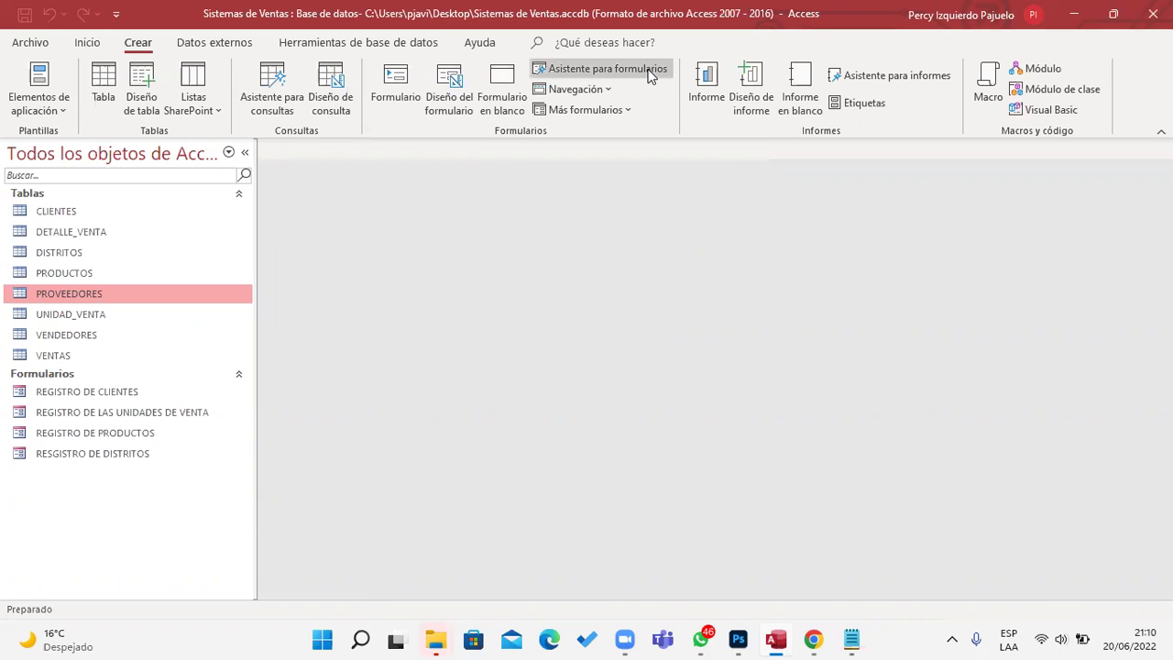
left_click(569, 296)
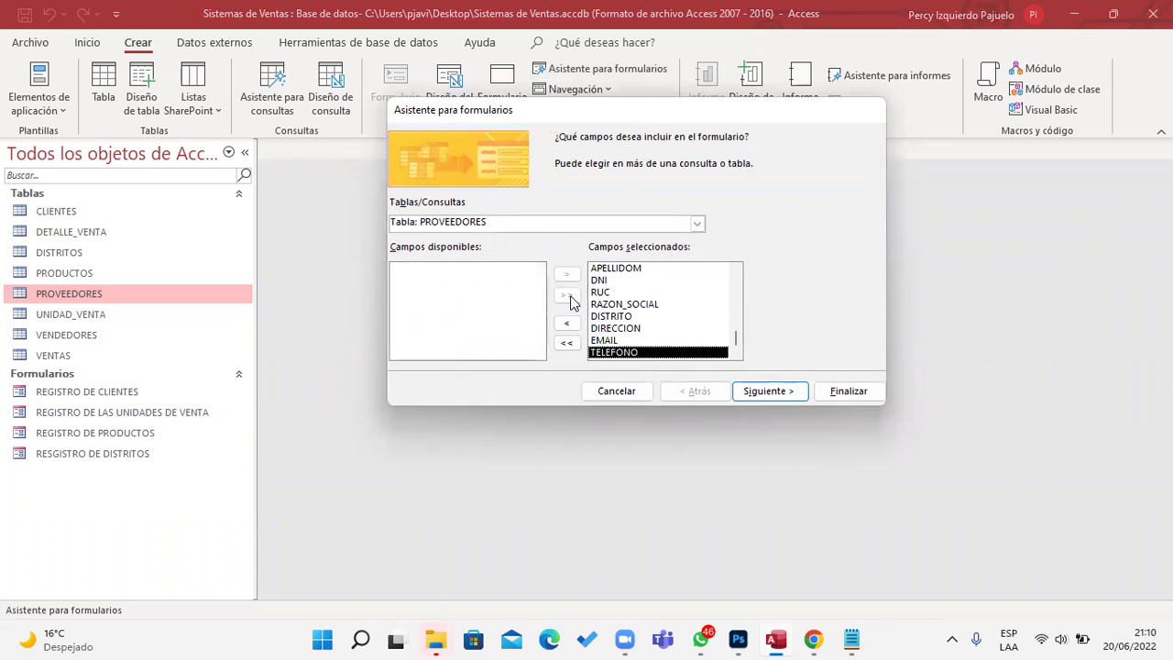
left_click(785, 392)
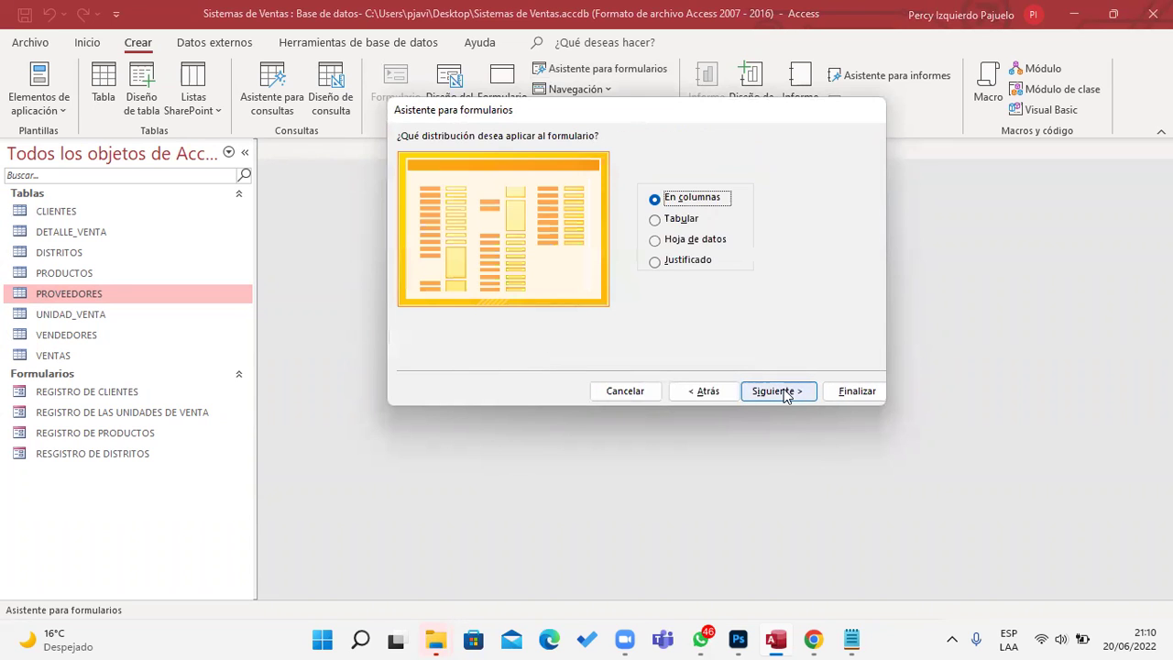
left_click(784, 394)
Title the new form REGISTRO DE PROVEEDORES and finish the wizard, accepting the DISTRITOS.CODDITRITO parameter request with an empty value
left_click(544, 157)
key("Caps_Lock")
type("REGISTRO FR PROVEEDORES")
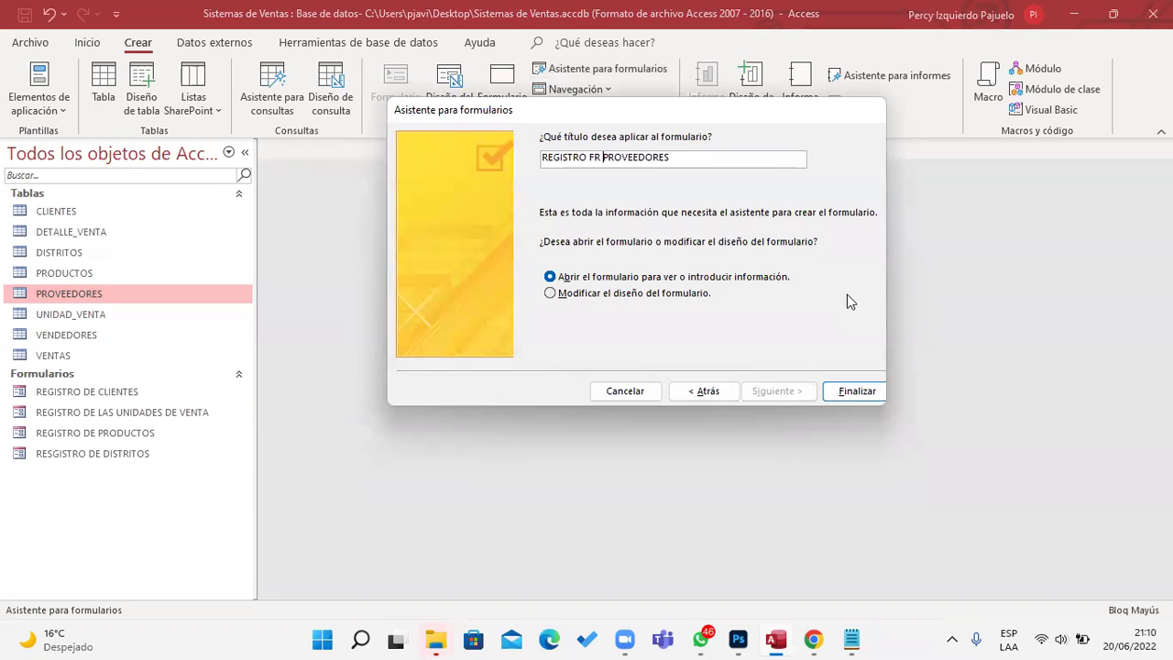
key("BackSpace")
key("BackSpace")
key("BackSpace")
type("DE")
left_click(857, 391)
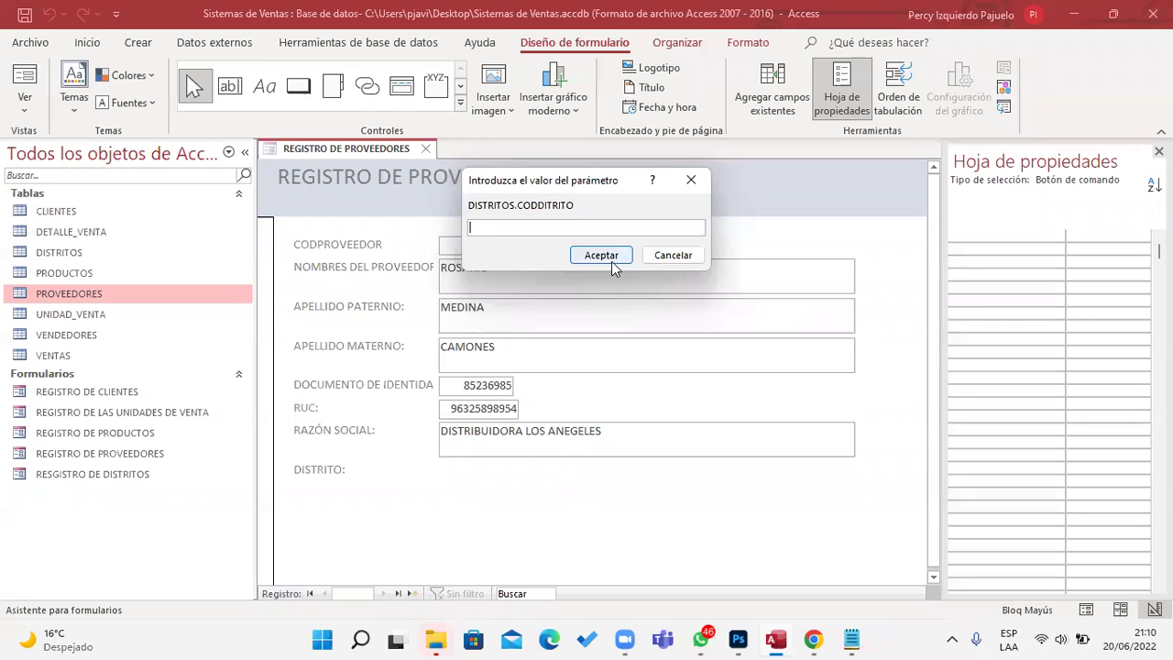
left_click(609, 257)
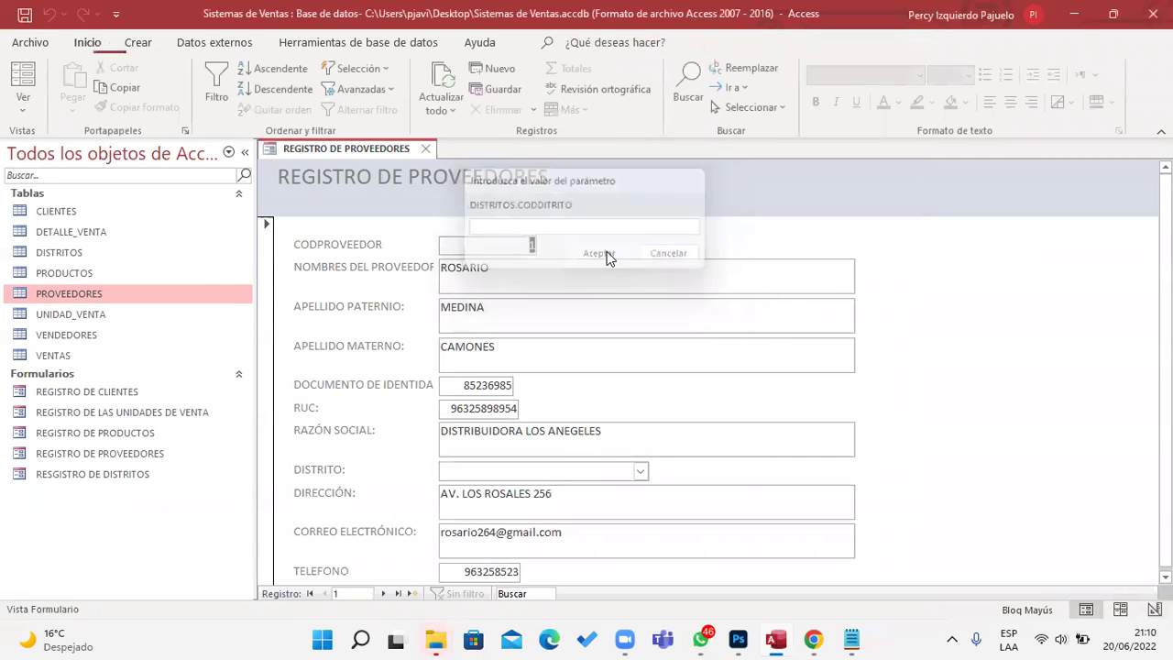
Open the DISTRITOS table's design as read-only to check its field names, and close it again
right_click(127, 251)
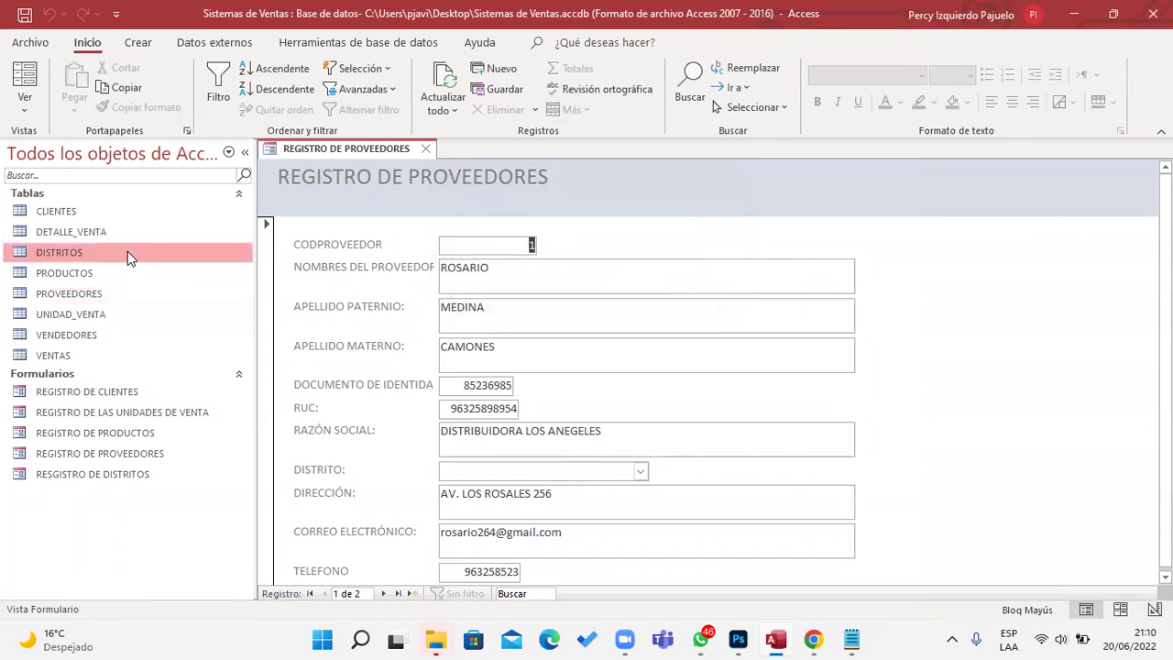
left_click(206, 288)
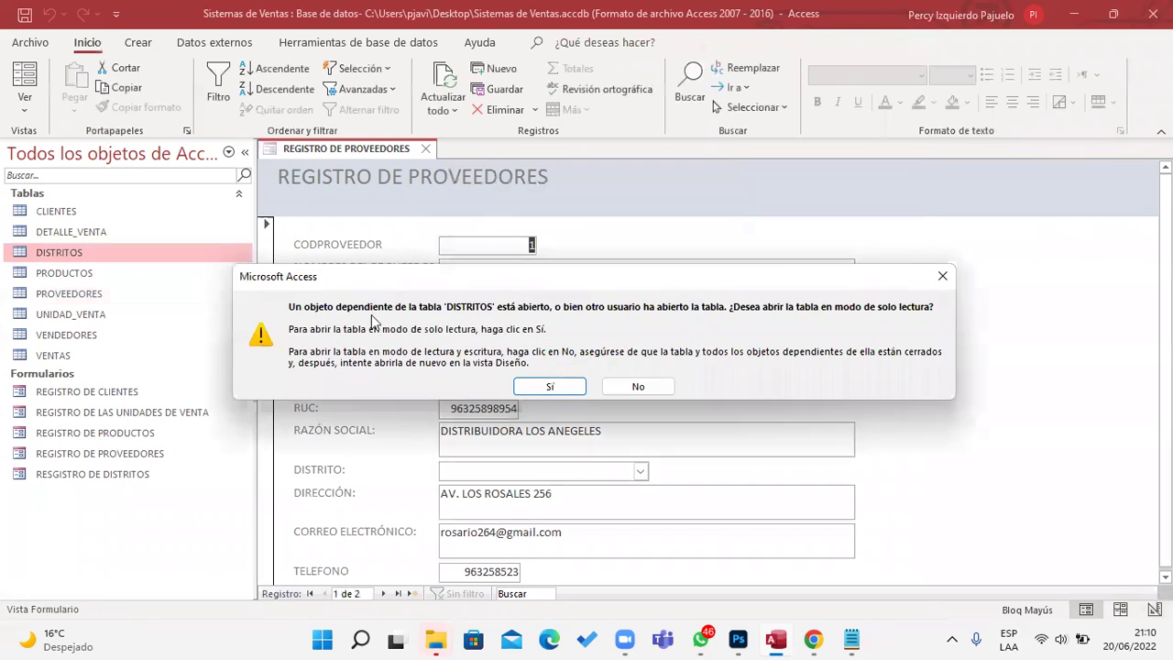
left_click(549, 386)
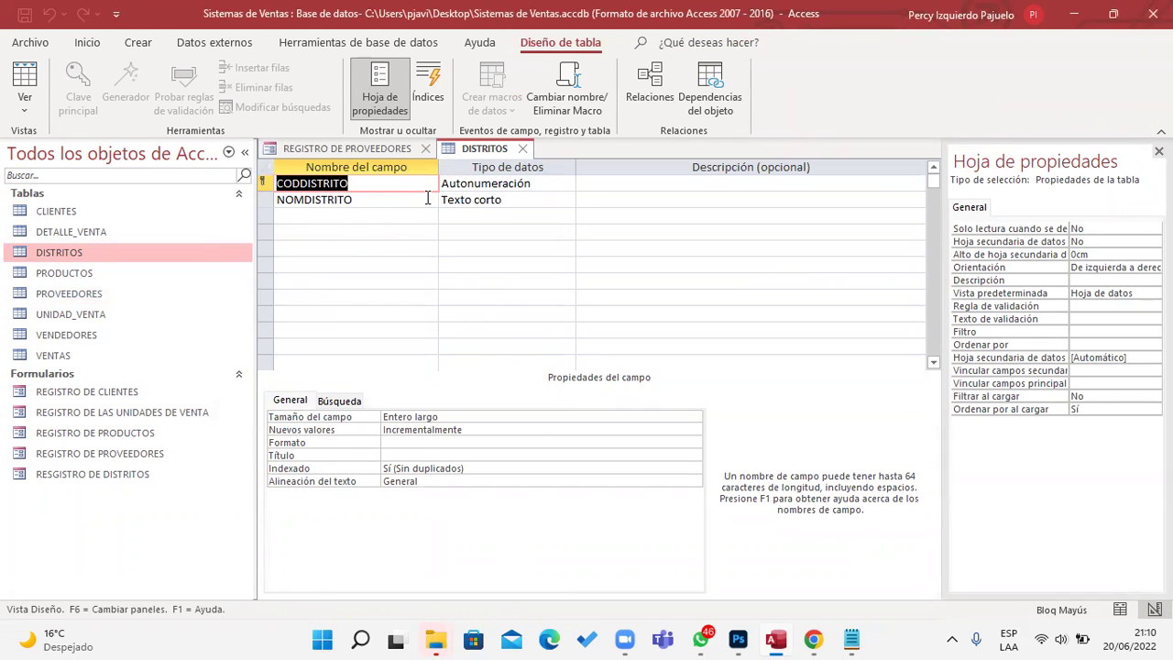
left_click(522, 149)
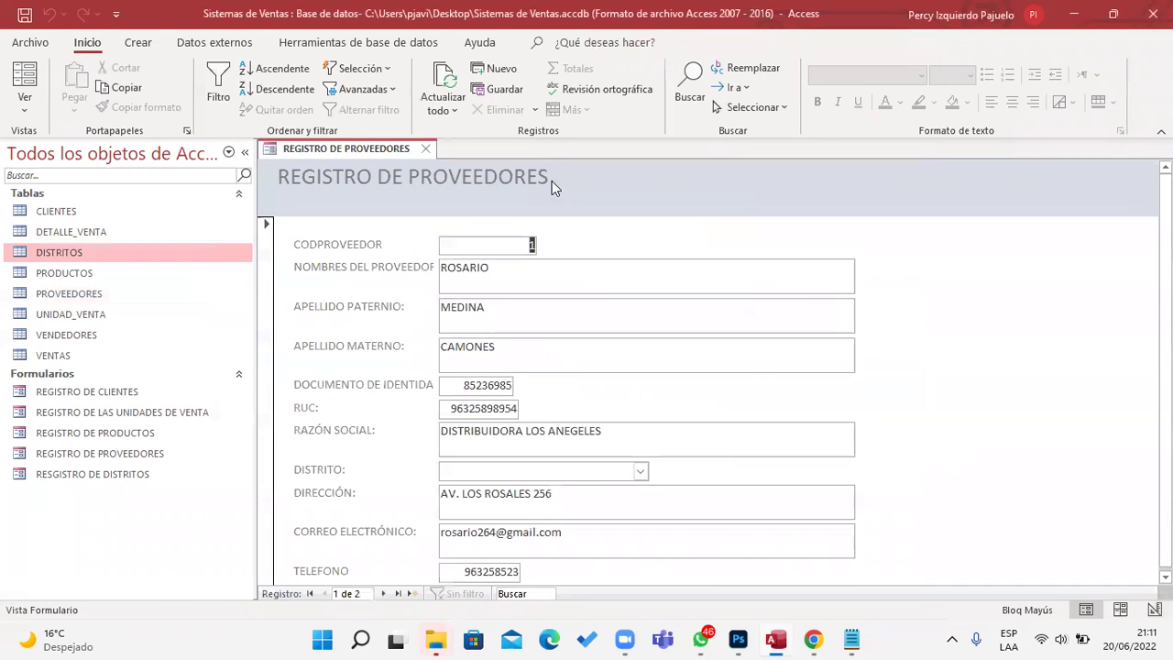
Switch REGISTRO DE PROVEEDORES to Design view and back to Form view, examine the requested parameter name, and accept it empty
left_click(37, 116)
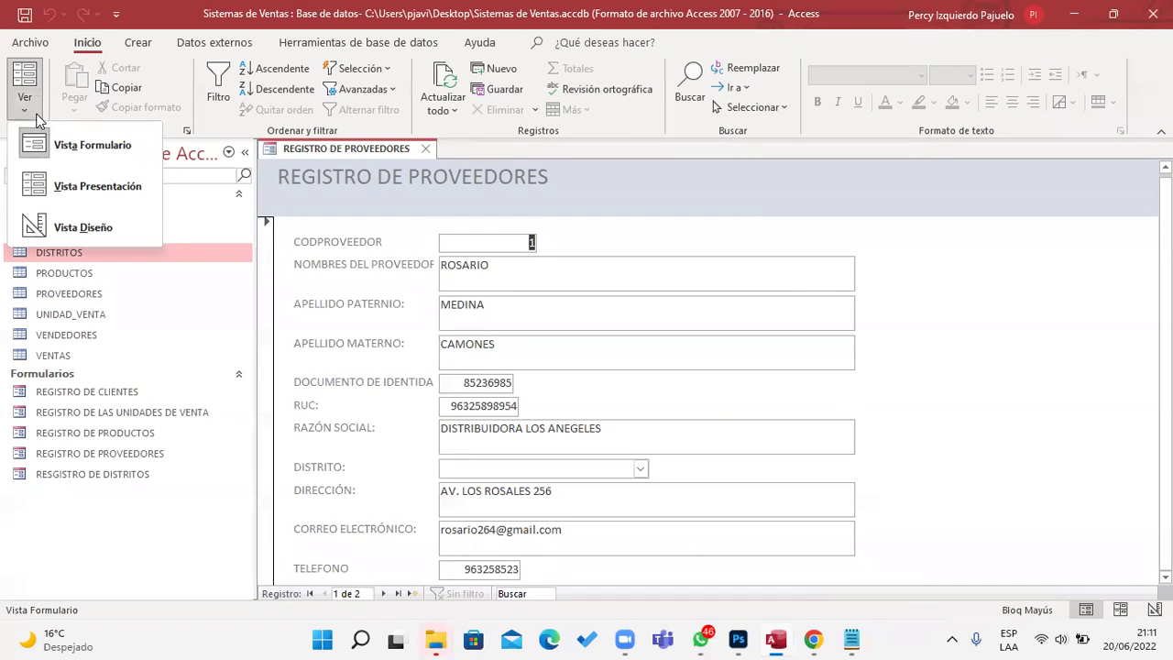
left_click(105, 219)
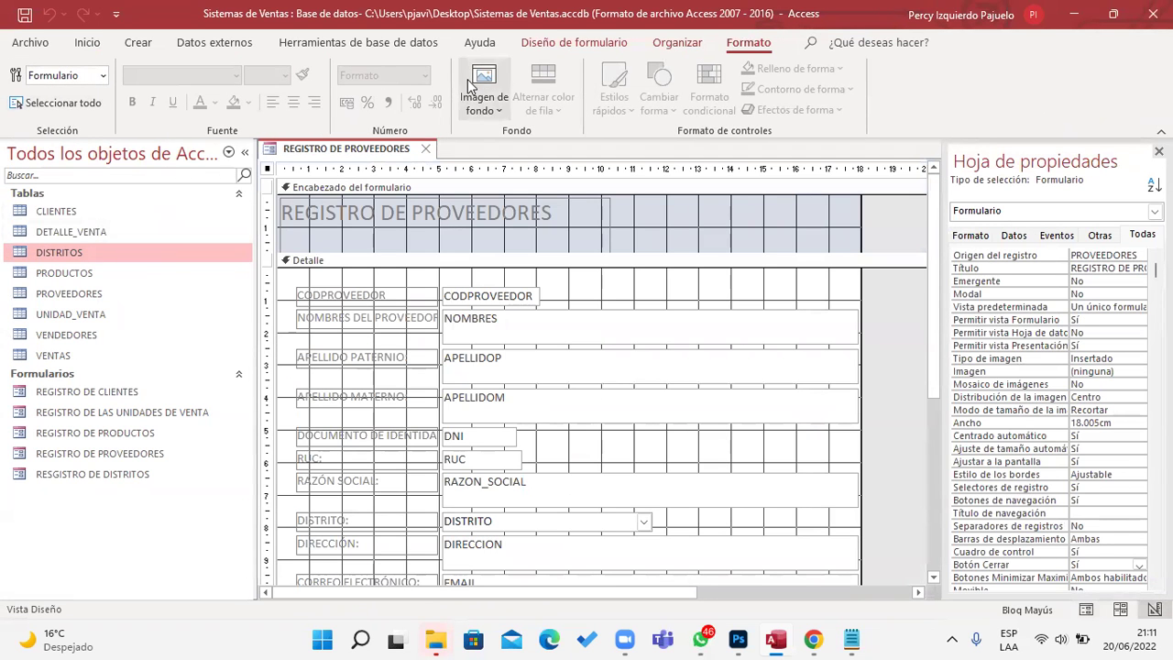
left_click(544, 46)
left_click(25, 78)
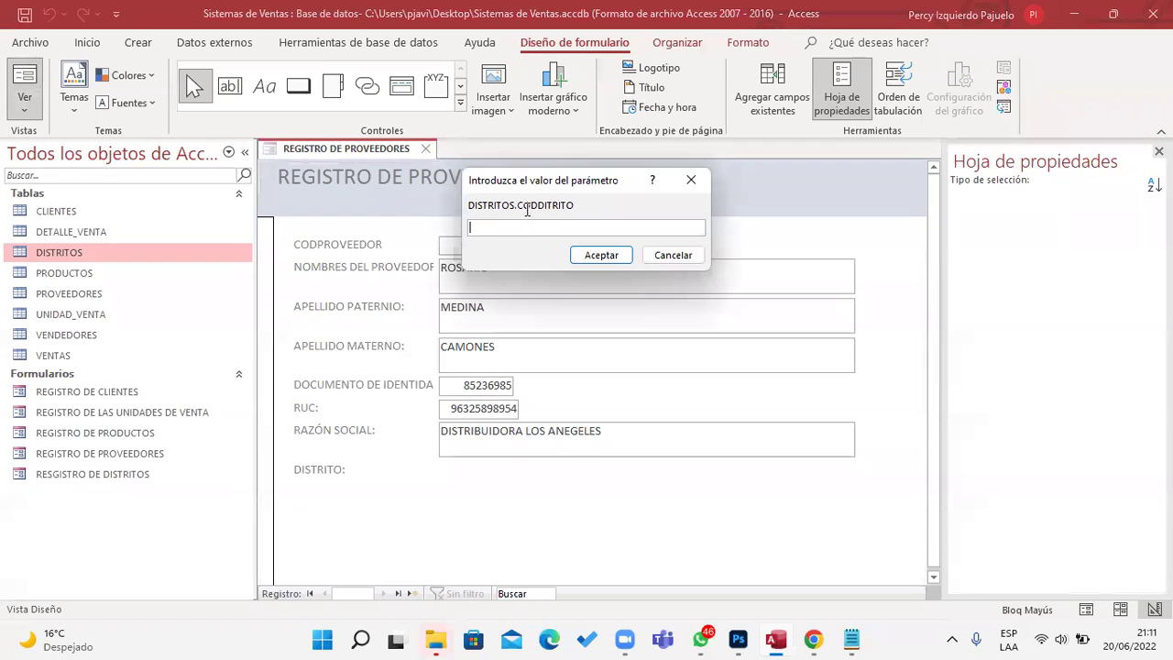
left_click_drag(518, 206, 583, 206)
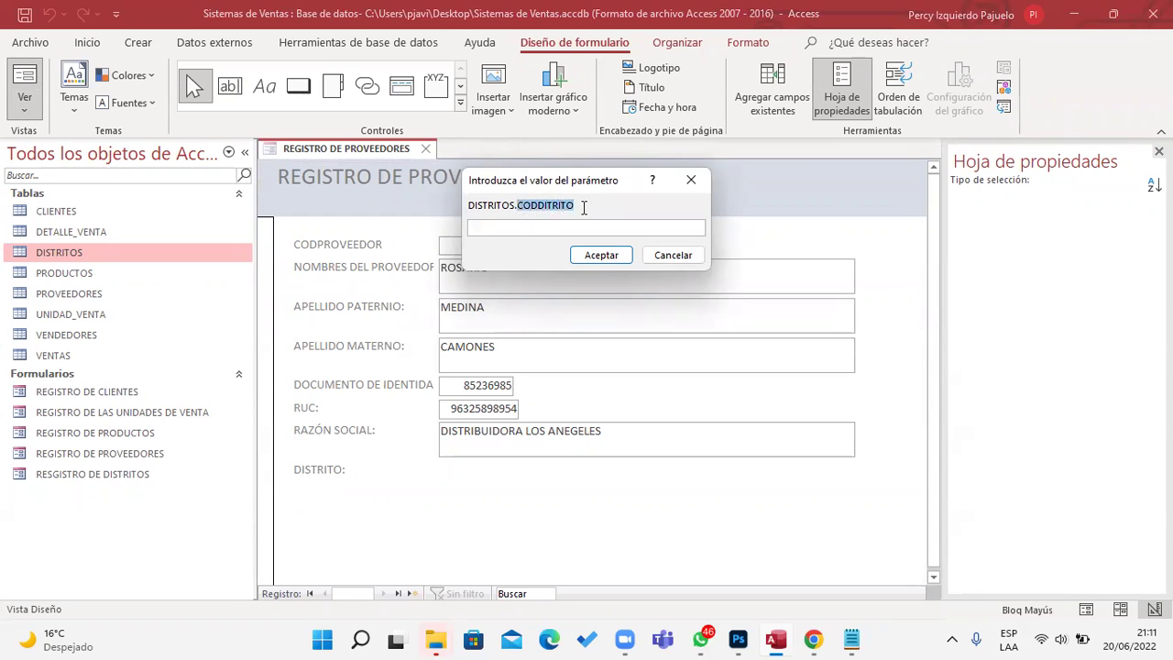
left_click(602, 257)
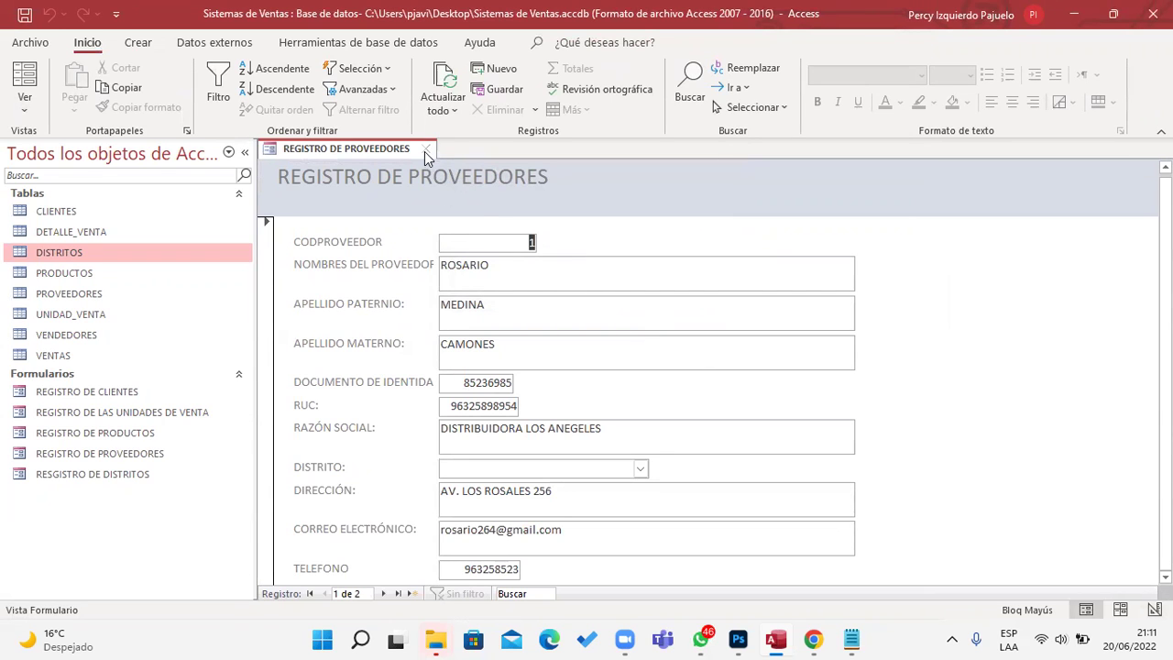
In Design view, set the DISTRITO combo box's control source to the expression =[DISTRITO] using the expression builder
right_click(943, 273)
left_click(998, 342)
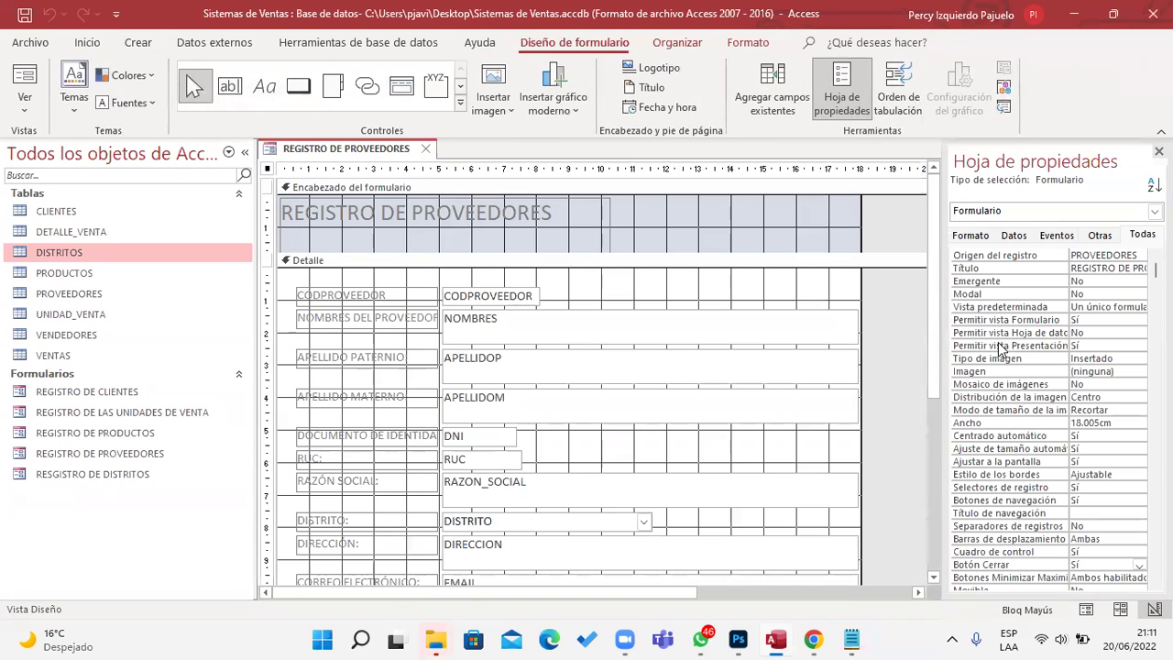
scroll(583, 452, "down", 3)
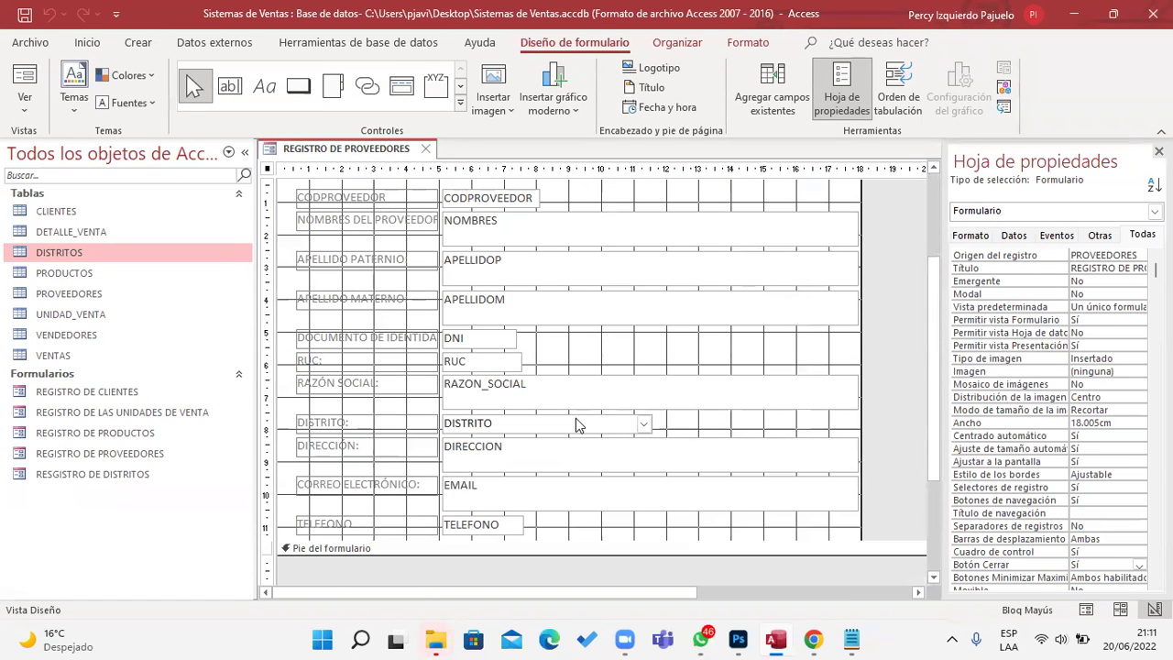
left_click(575, 419)
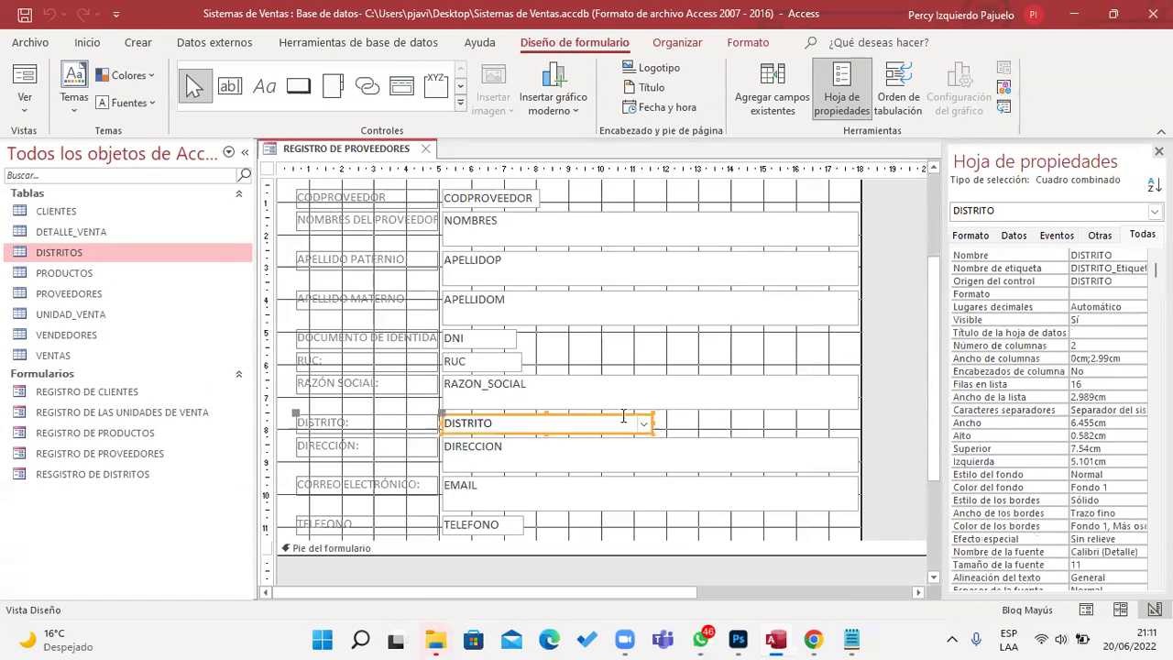
left_click(1066, 255)
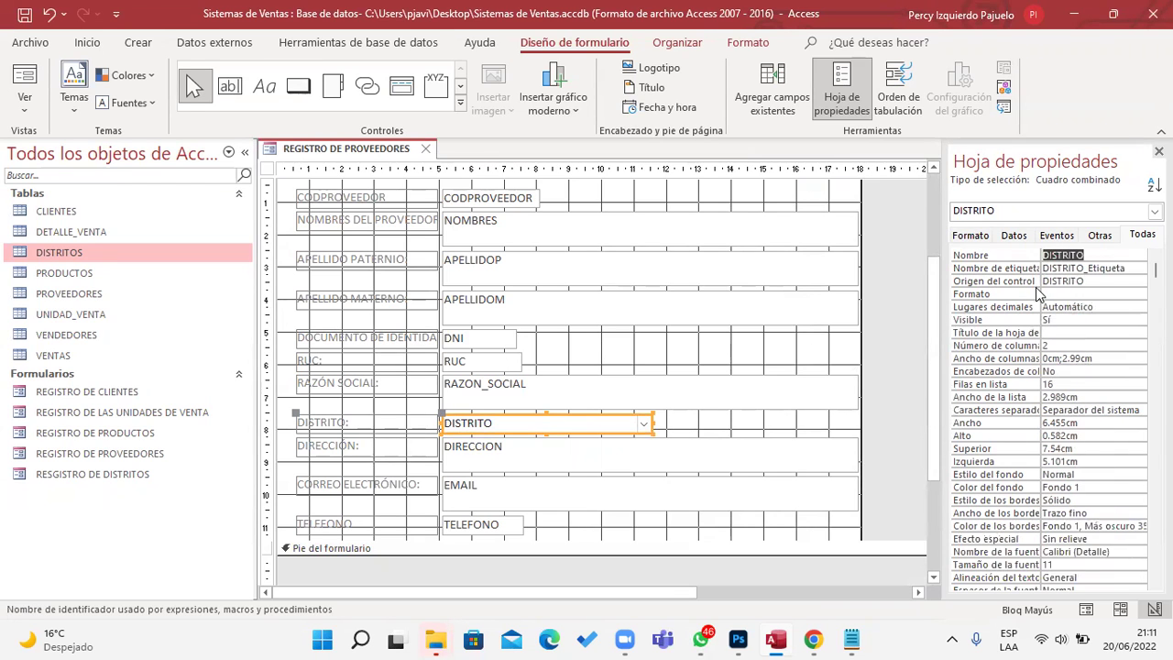
left_click(1097, 281)
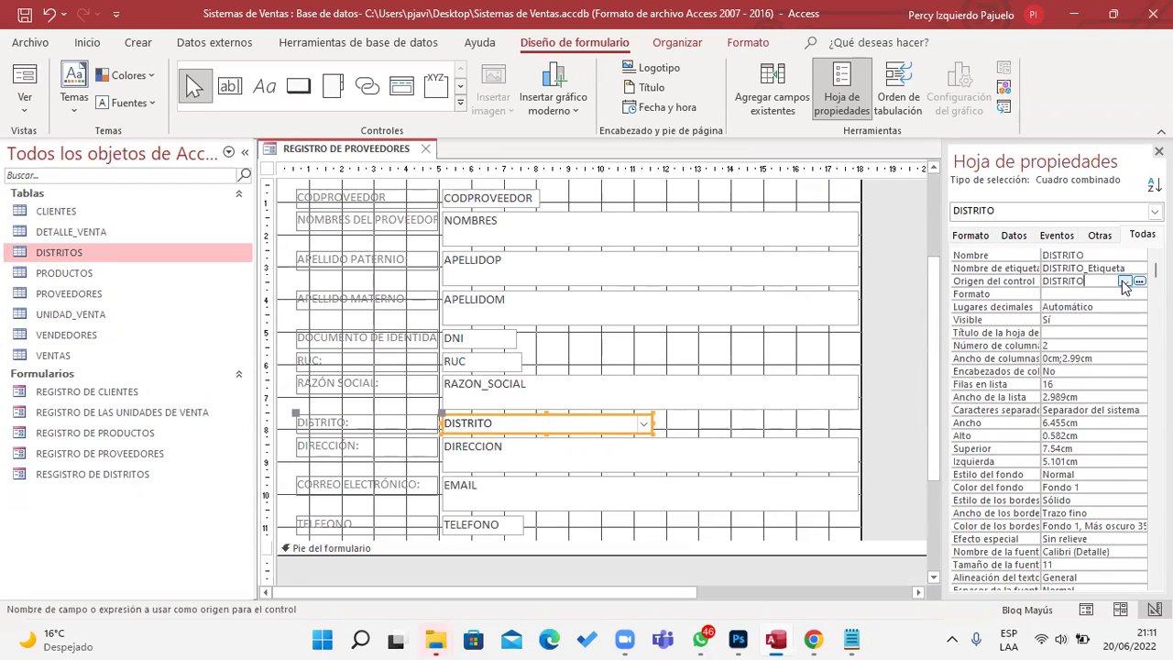
left_click(1124, 281)
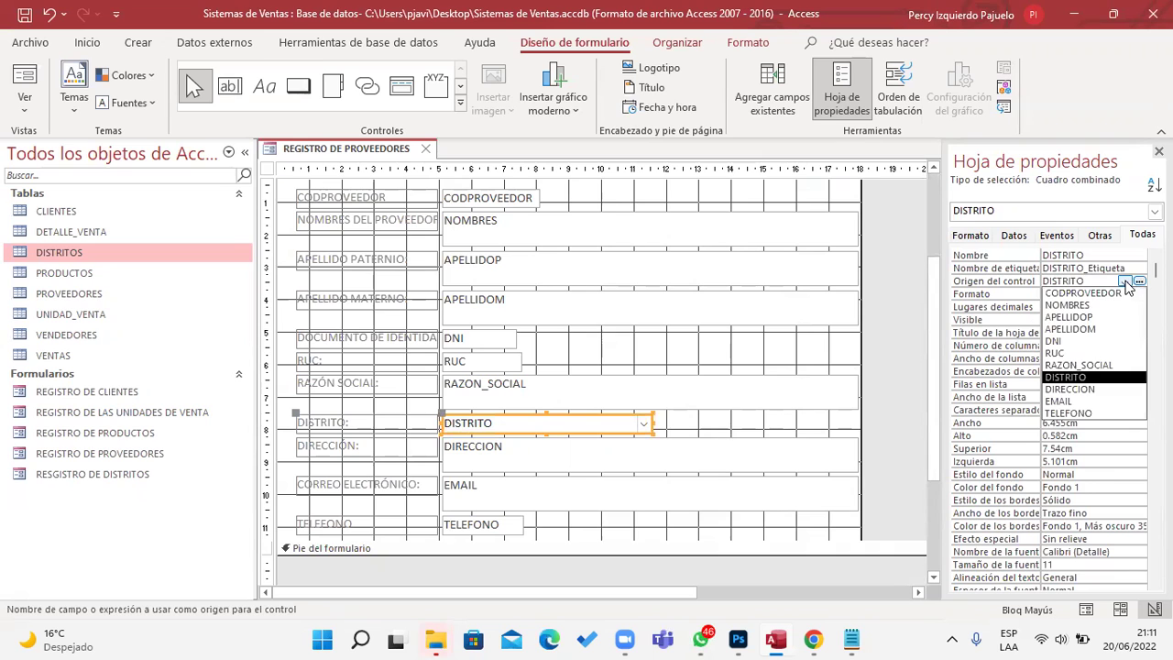
left_click(1085, 379)
left_click(1139, 281)
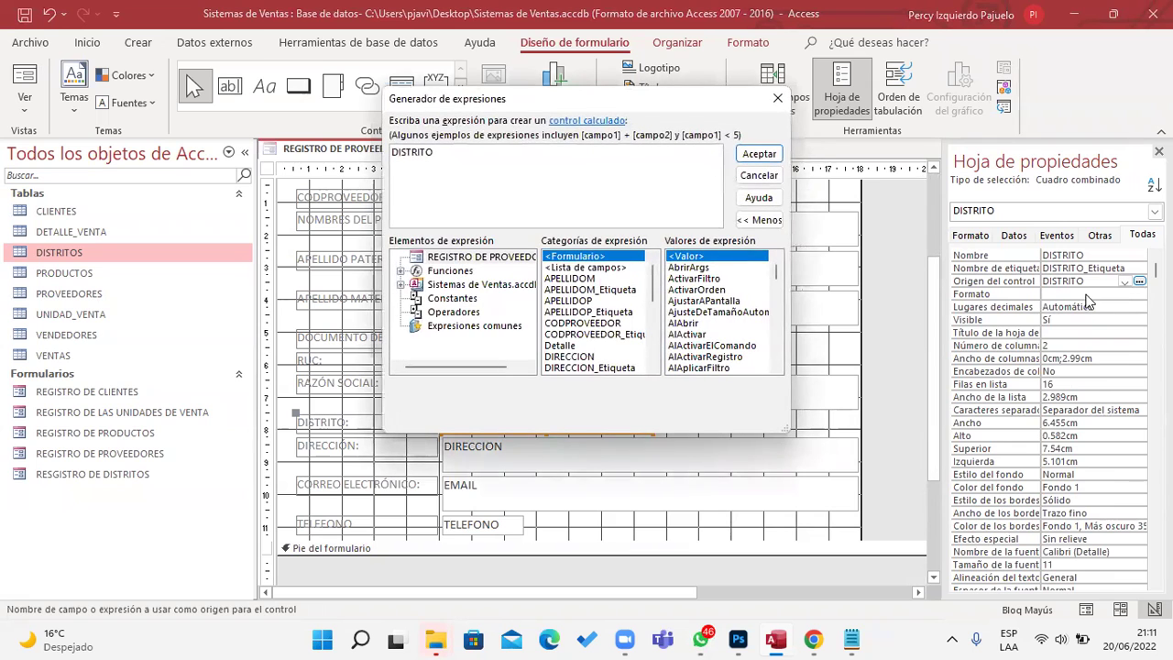
left_click(760, 158)
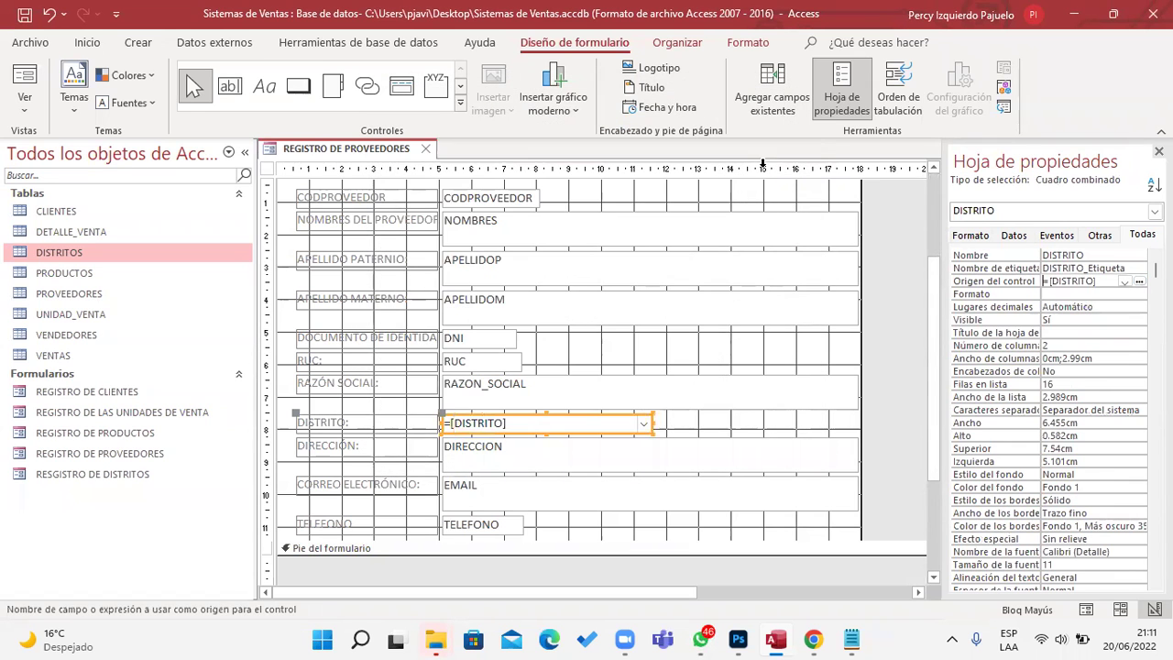
Check REGISTRO DE PROVEEDORES in Form view with the new control source, and return to Design view
left_click(44, 98)
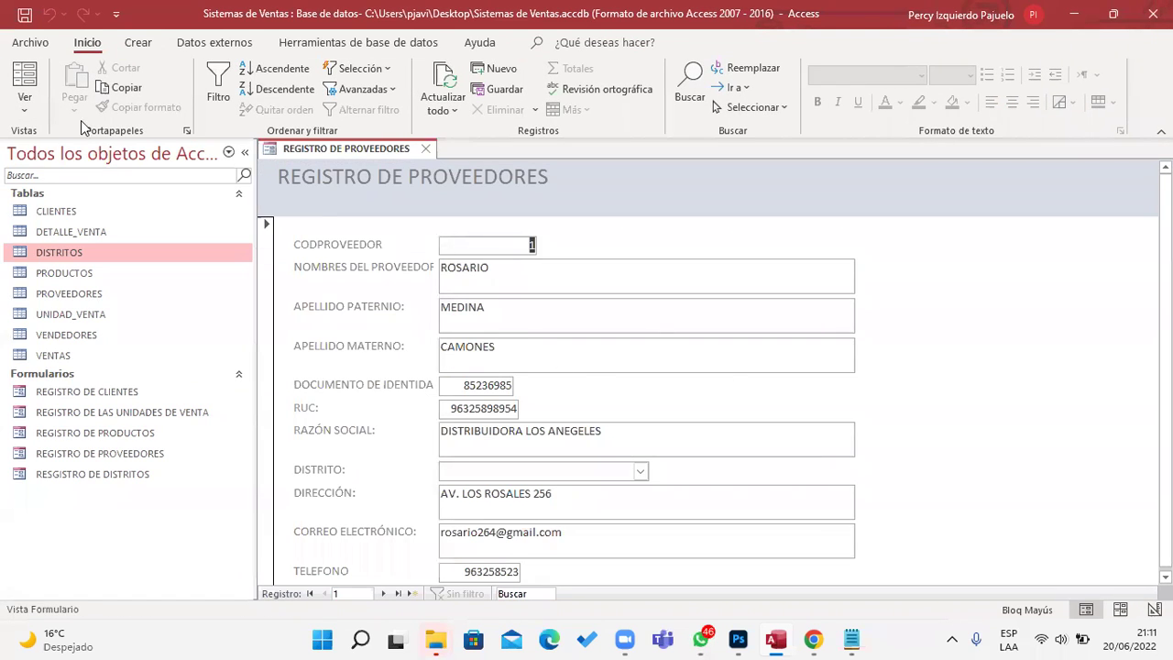
right_click(978, 319)
left_click(1028, 378)
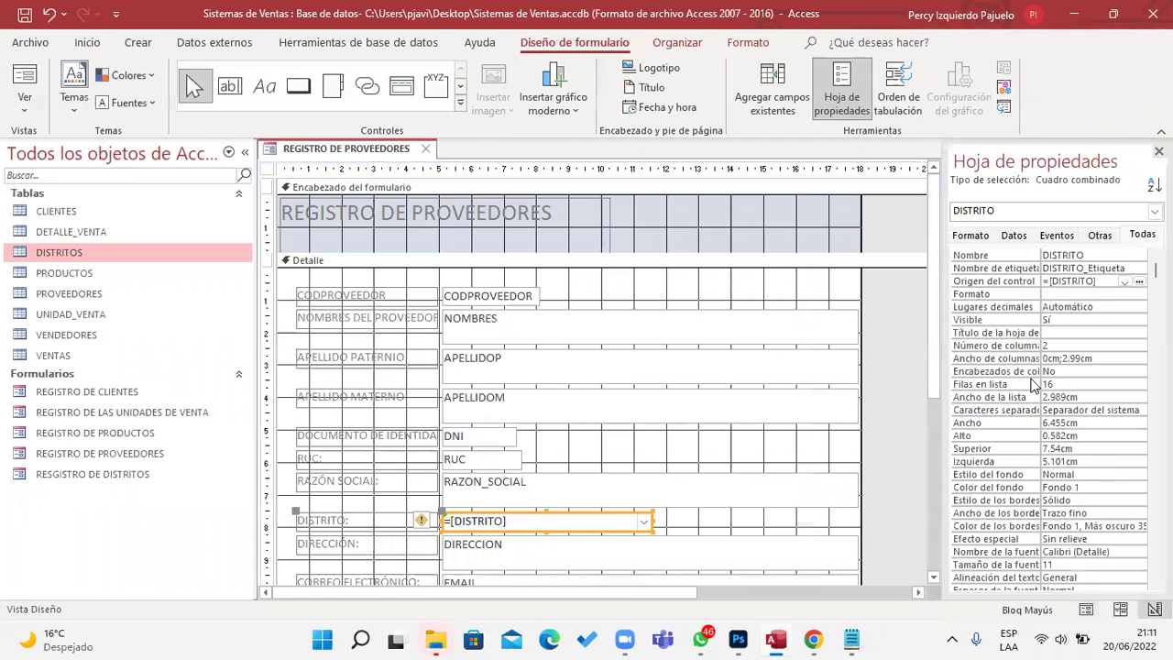
Check REGISTRO DE PROVEEDORES in Form view again, and return to Design view
left_click(26, 87)
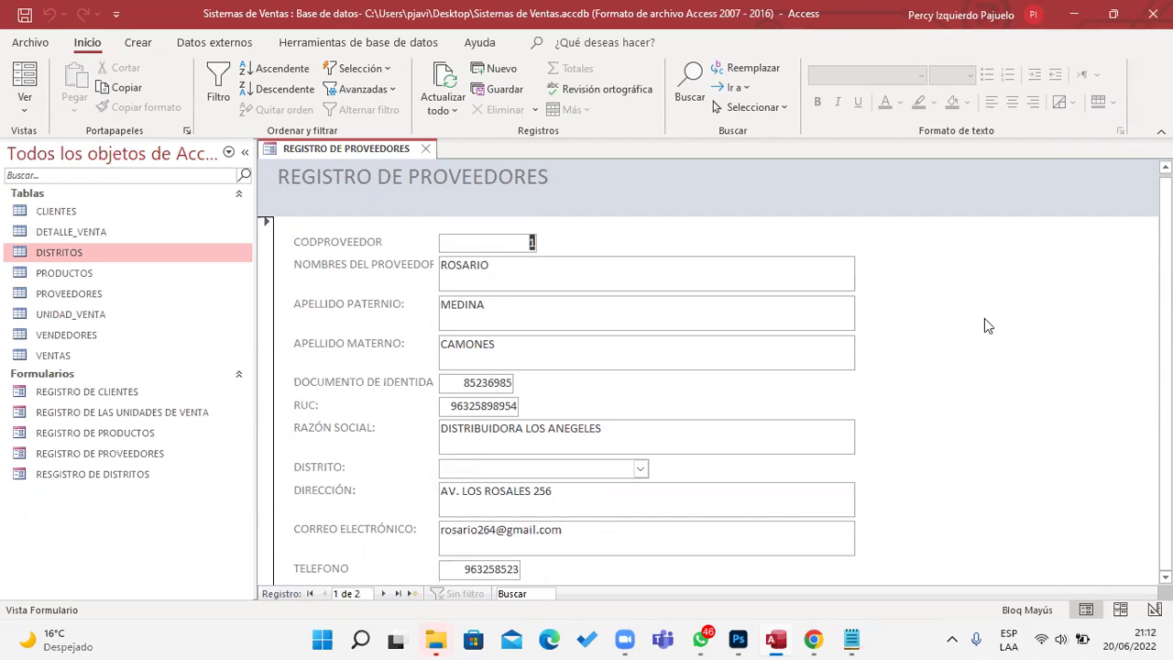
right_click(971, 249)
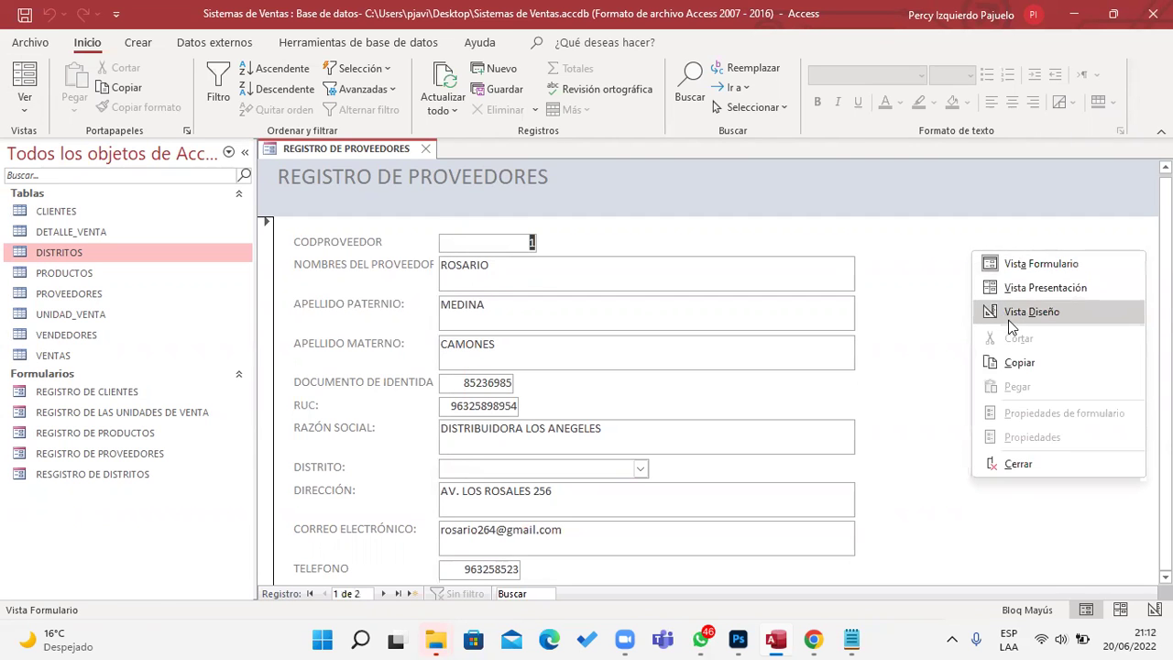
left_click(1012, 313)
Enlarge the form header section and reduce the REGISTRO DE PROVEEDORES title label's height to about 1.02 cm
left_click(517, 240)
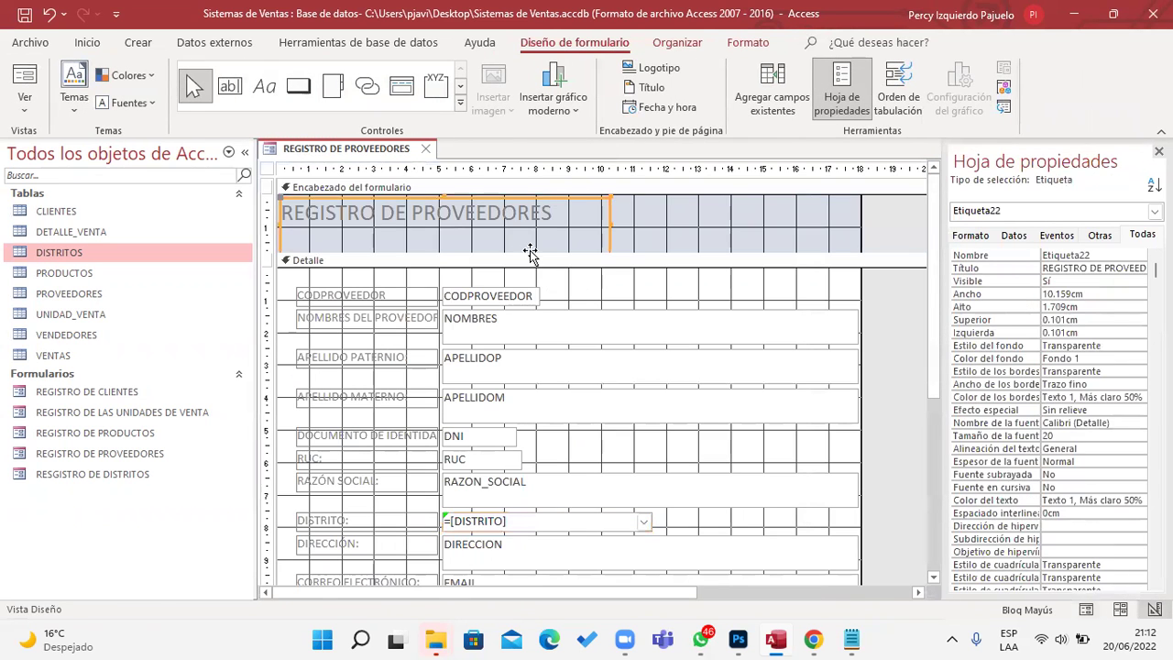
left_click_drag(530, 251, 524, 289)
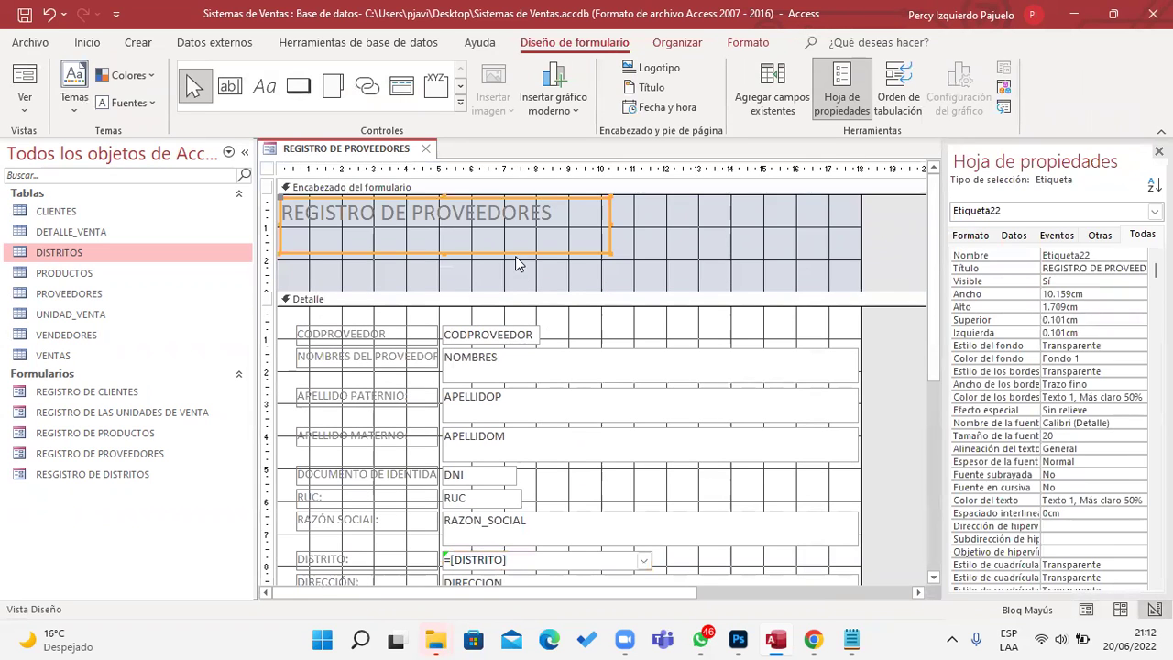
left_click(427, 242)
left_click_drag(438, 253, 440, 231)
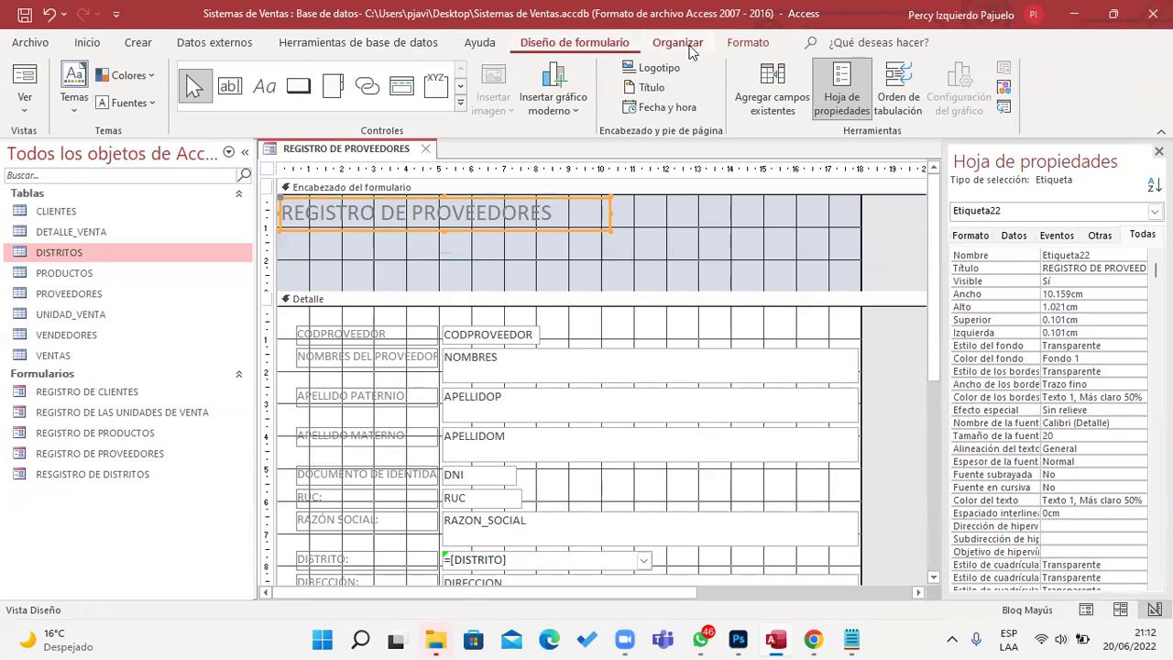
Make the REGISTRO DE PROVEEDORES title label bold and red (#FF0000)
left_click(733, 43)
left_click(199, 101)
left_click(132, 102)
left_click(261, 77)
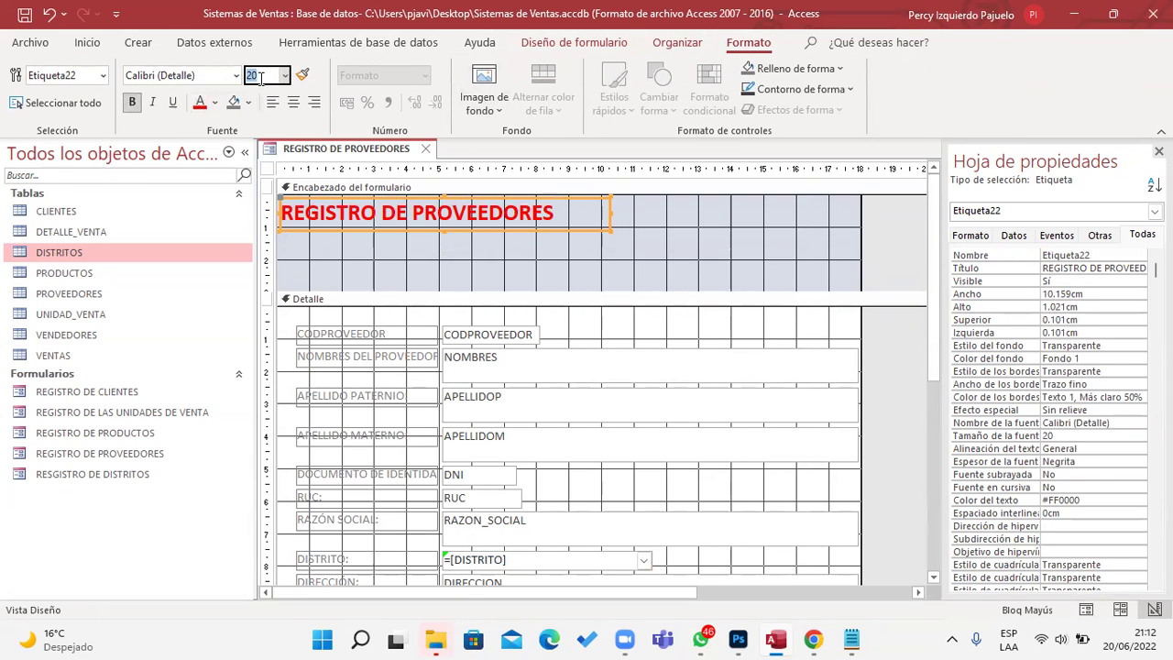
Set the title's font size to 25 and fit the header section and label, about 10.77 by 1.31 cm, around it
left_click(285, 76)
left_click(264, 253)
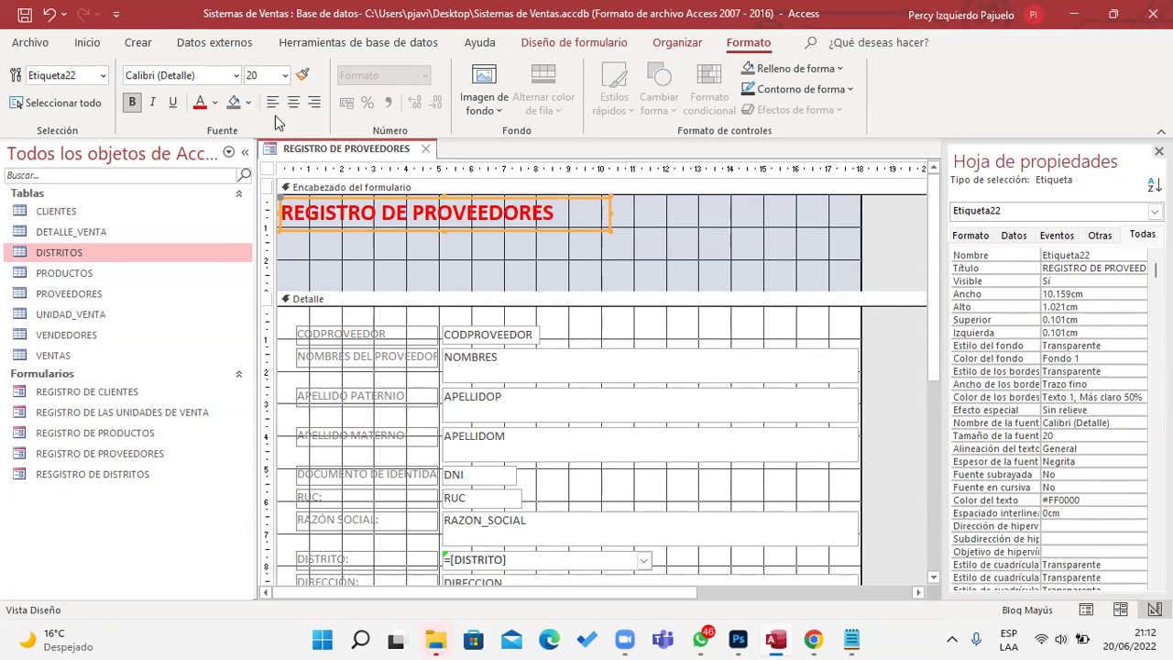
left_click(264, 74)
key("alt+Down")
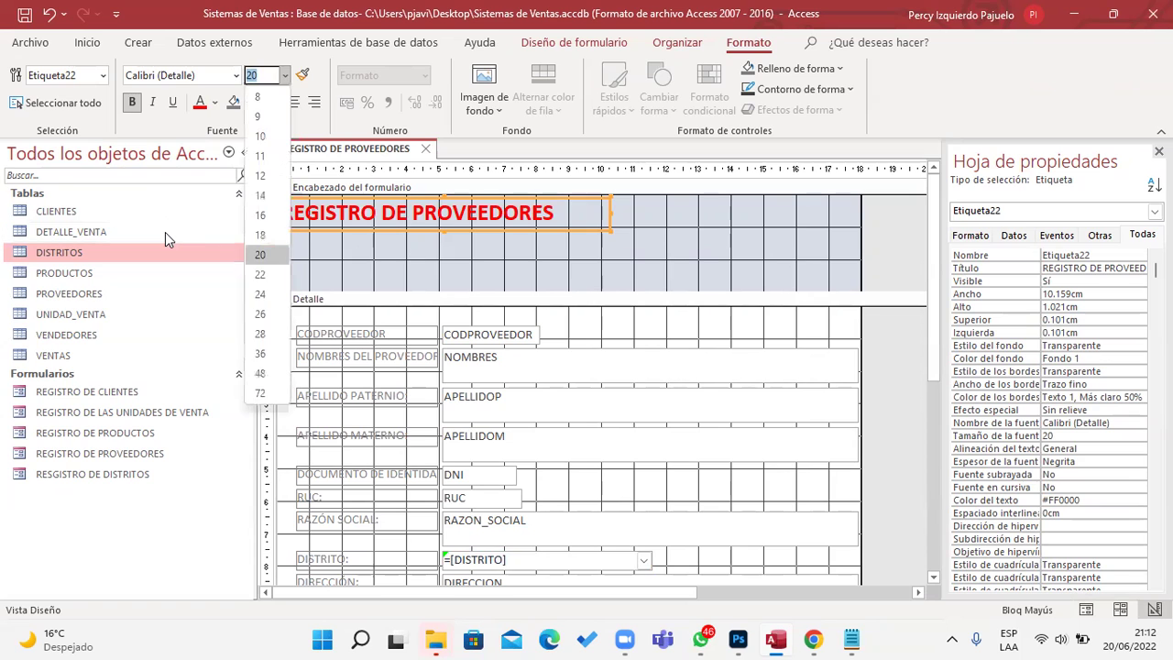
type("25")
key("Return")
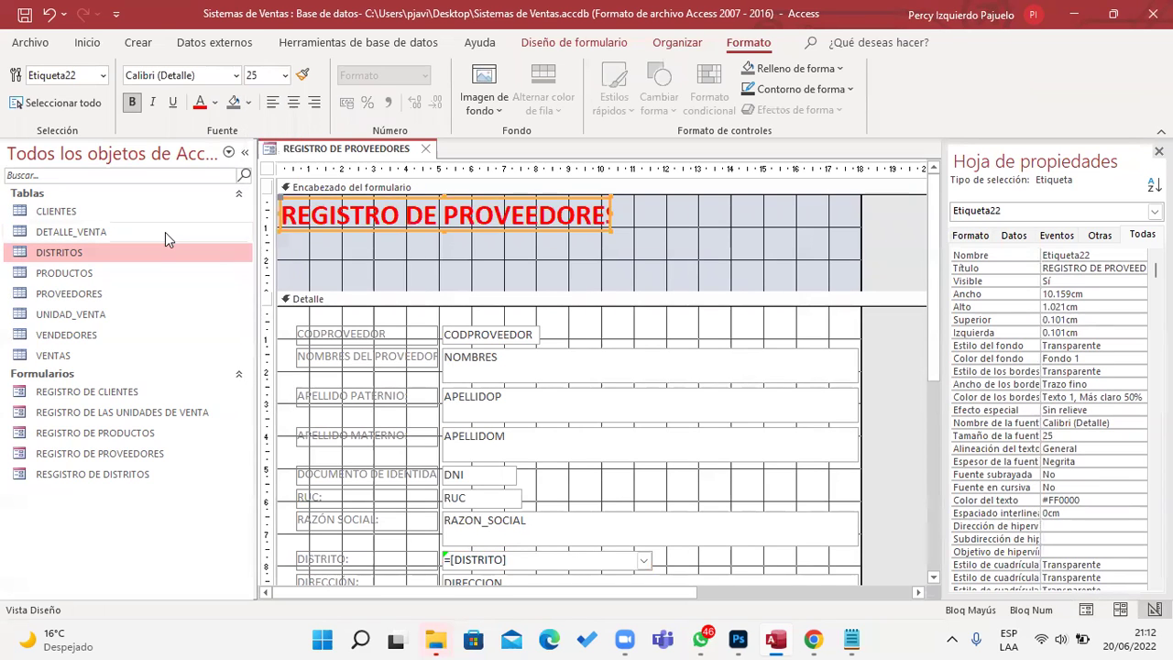
left_click_drag(474, 294, 474, 246)
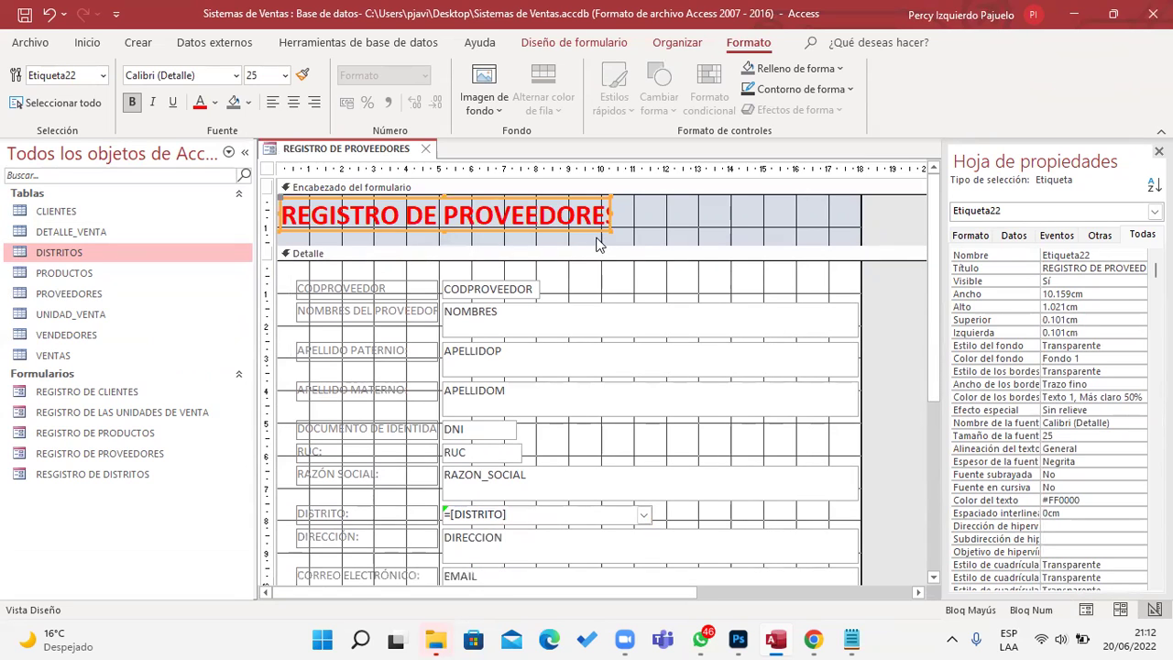
left_click_drag(612, 232, 631, 243)
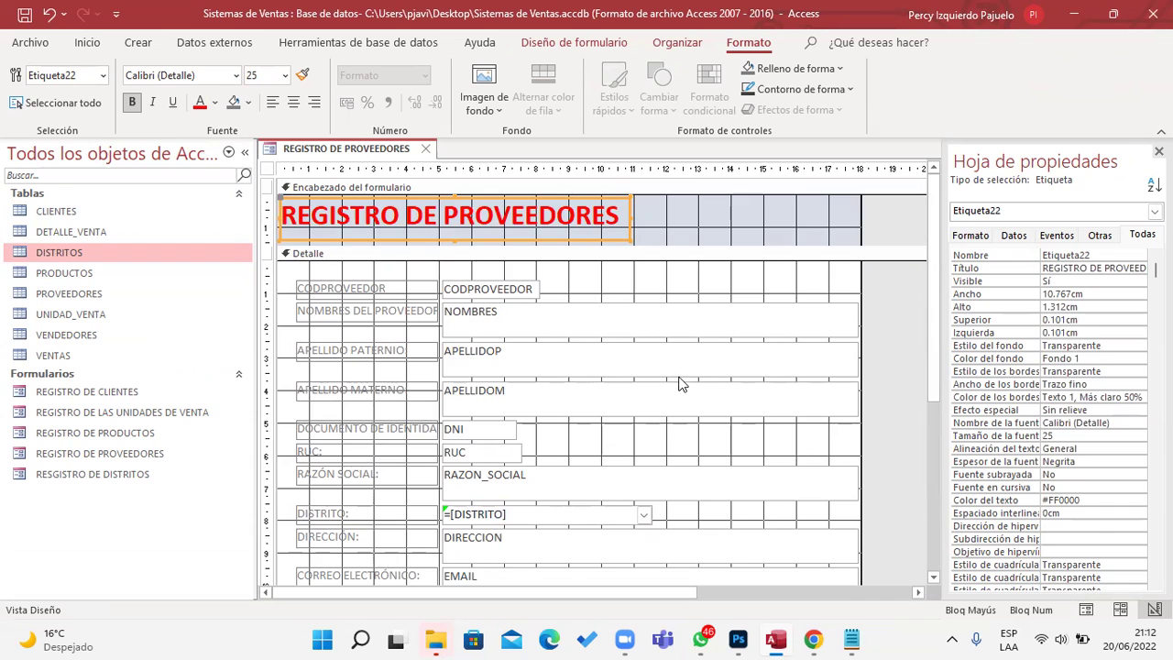
Format all the field labels in the detail section, from CODPROVEEDOR to TELEFONO, as bold red text
scroll(566, 360, "down", 3)
left_click_drag(287, 184, 410, 523)
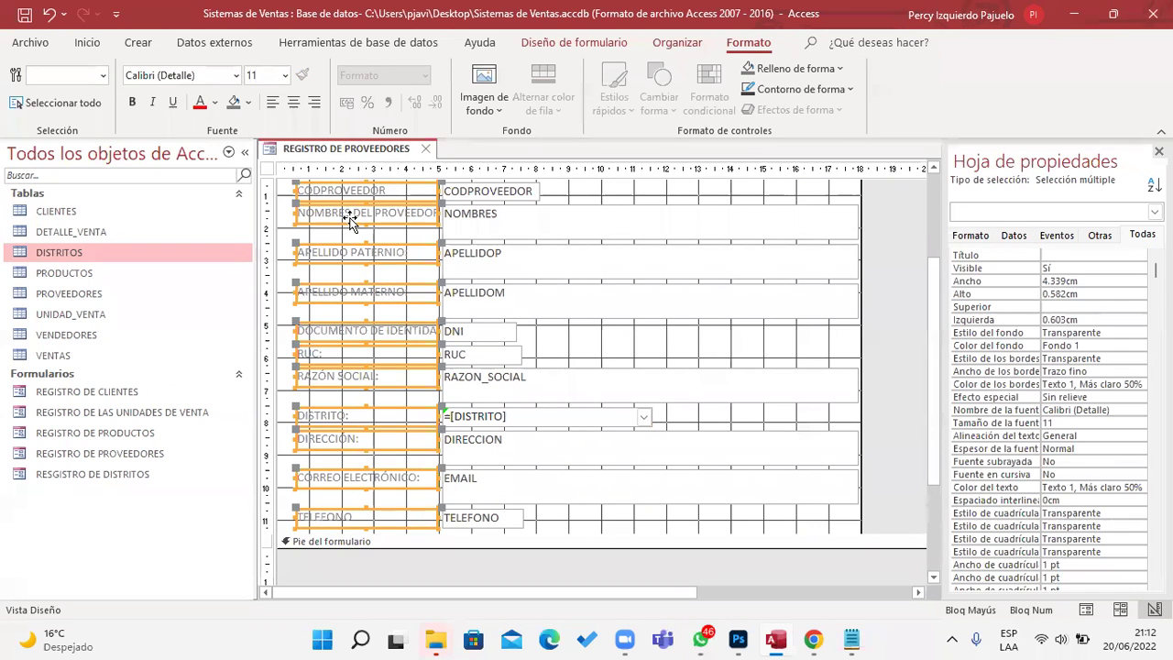
left_click(199, 103)
left_click(132, 102)
Open up the form footer section and add a text box about 5 cm wide in it
scroll(672, 480, "down", 3)
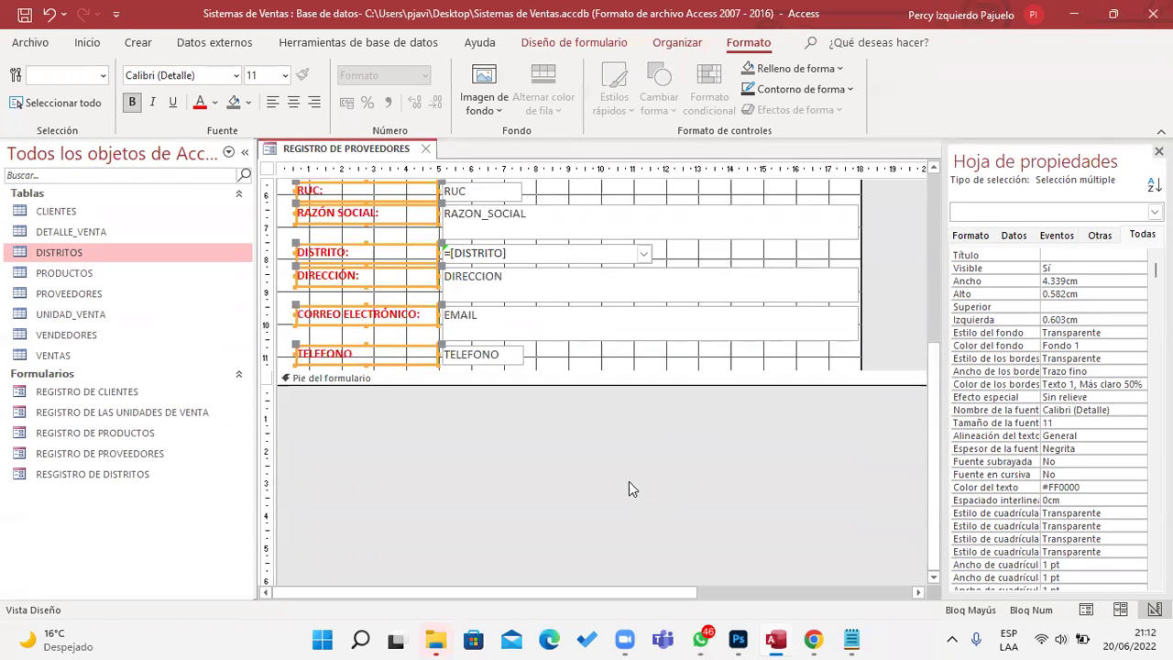
left_click_drag(629, 385, 685, 424)
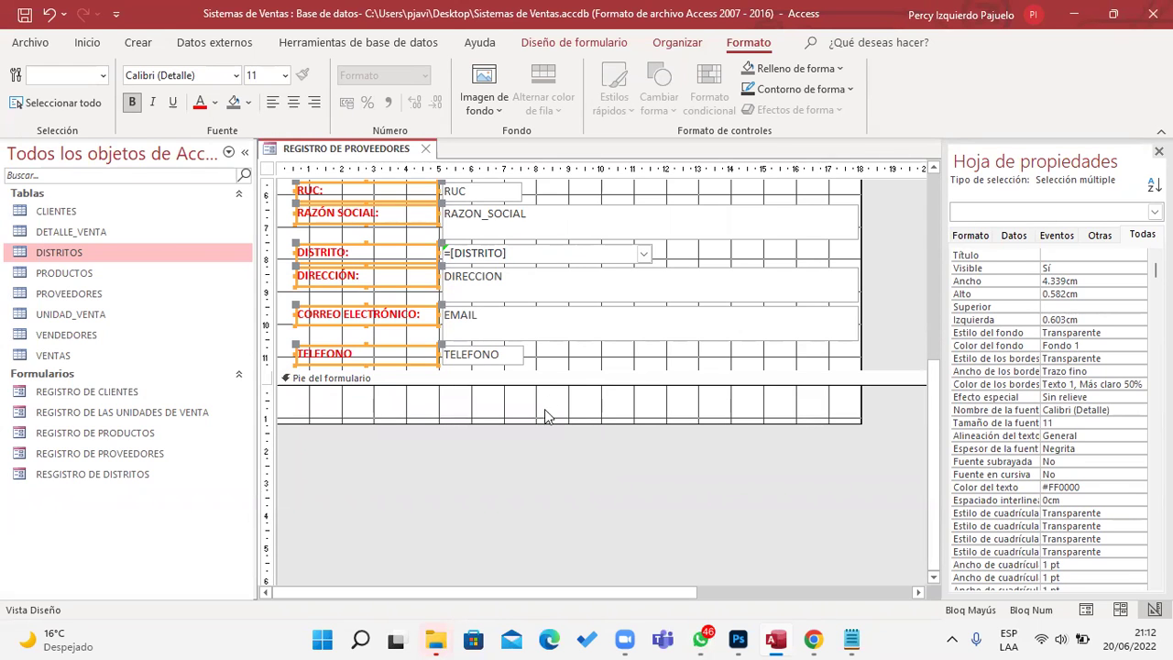
left_click(574, 42)
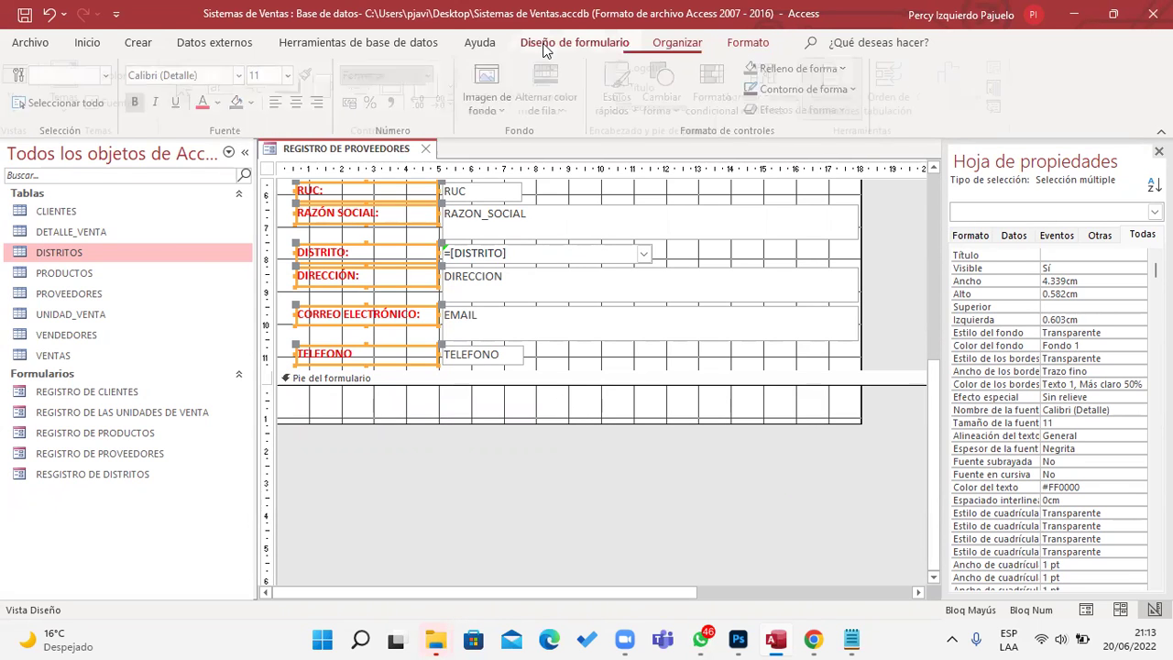
left_click(231, 87)
left_click_drag(668, 386, 829, 408)
Change the caption of the footer text box's label to "N° de Registros:"
left_click(594, 396)
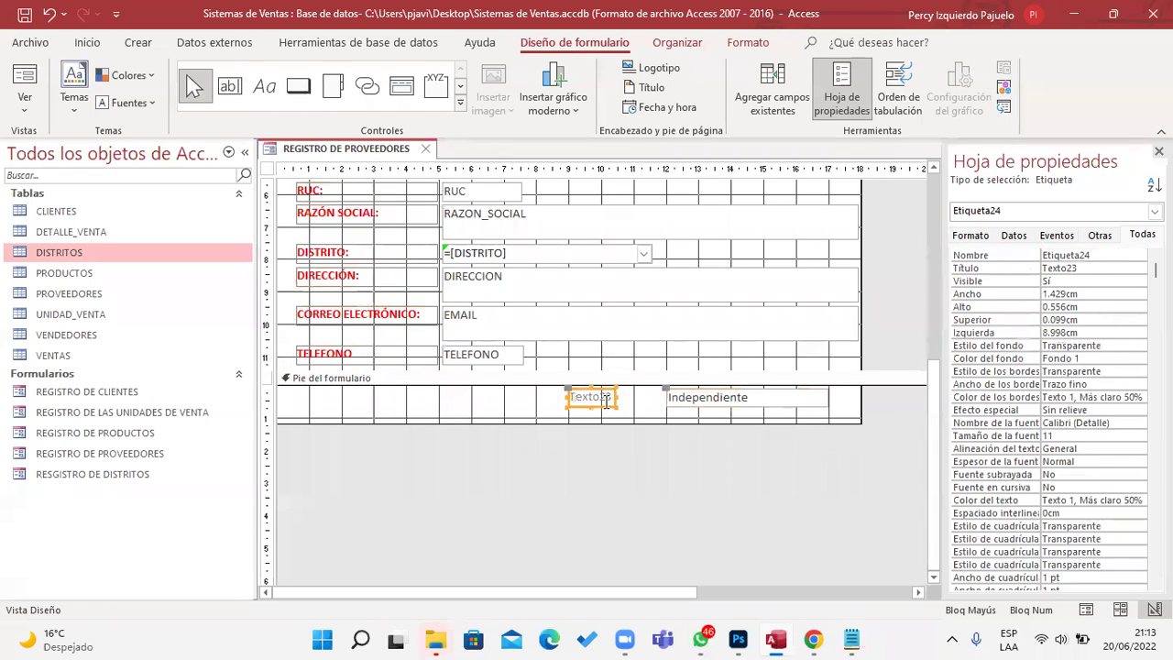
double_click(604, 398)
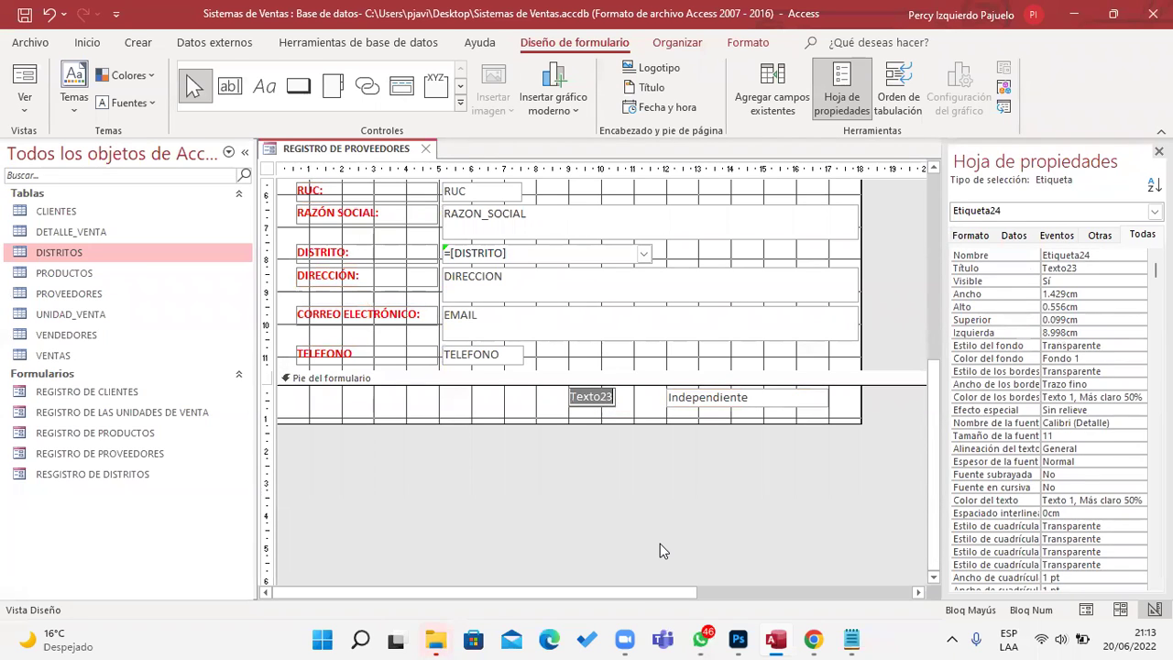
type("n")
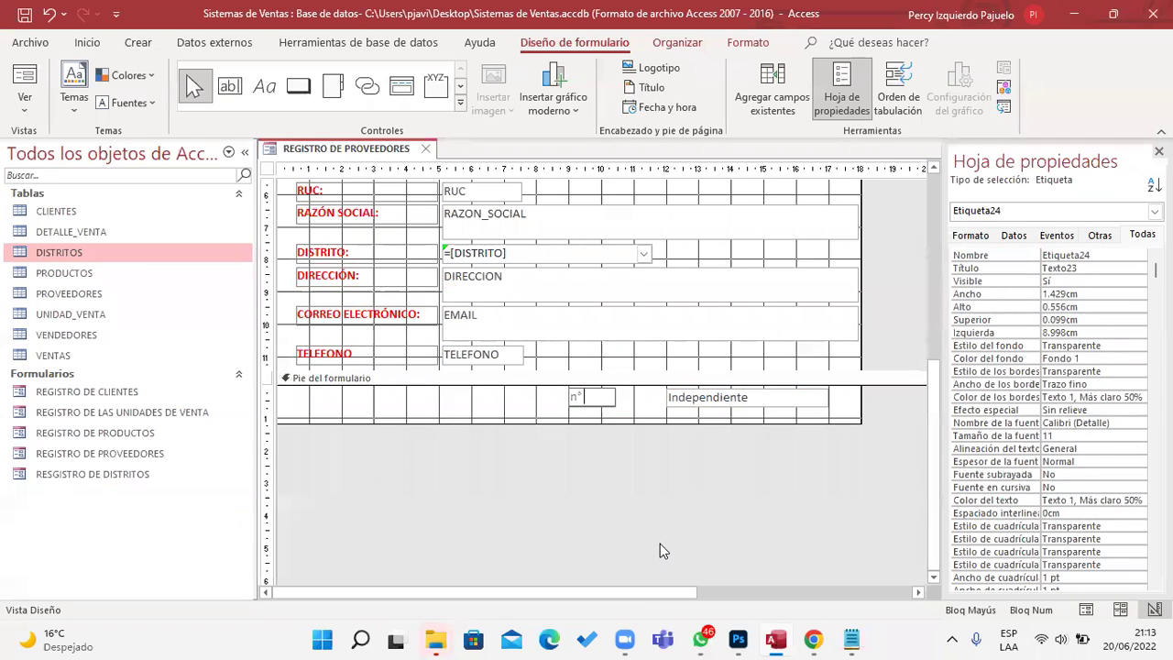
key("BackSpace")
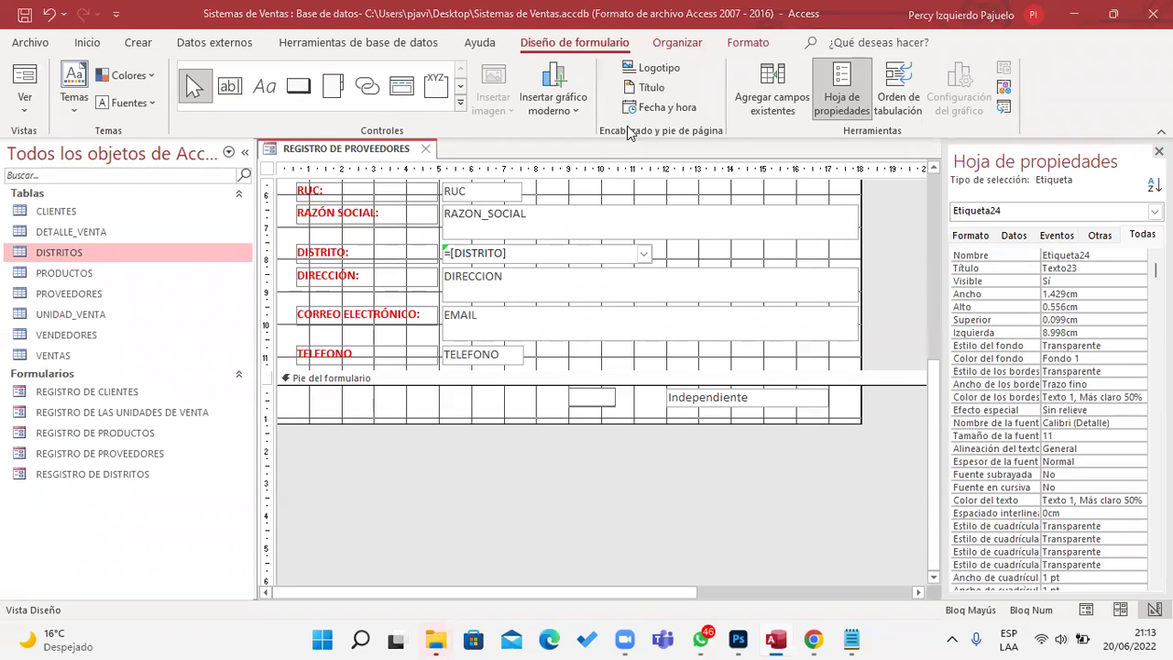
key("Caps_Lock")
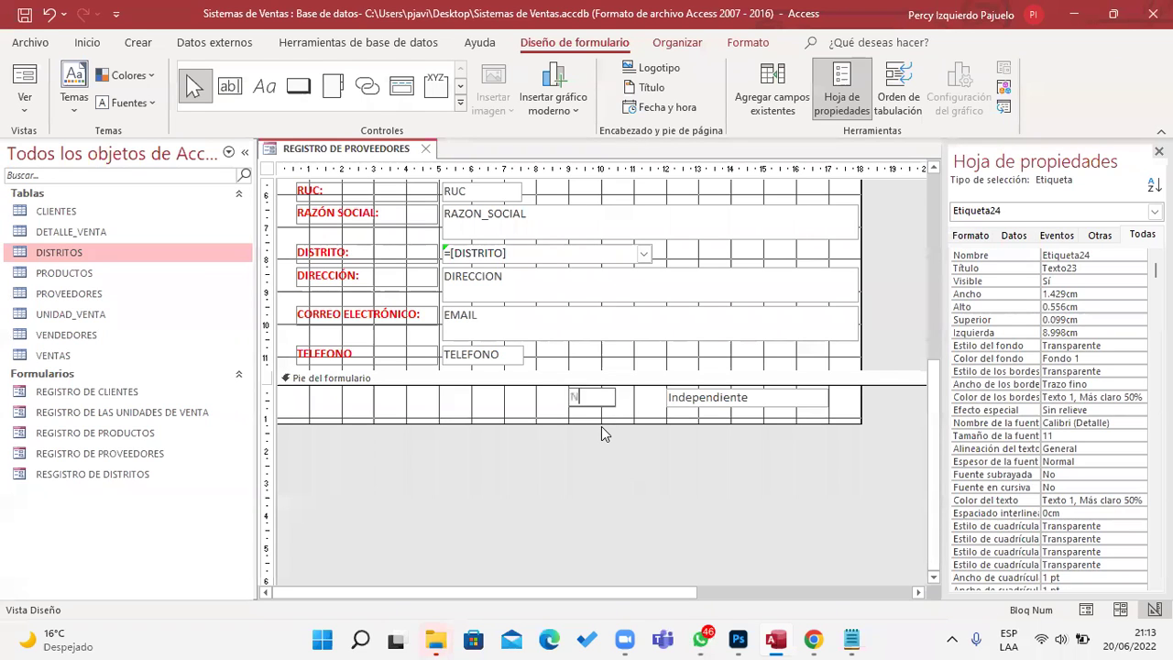
type("N° de Registros")
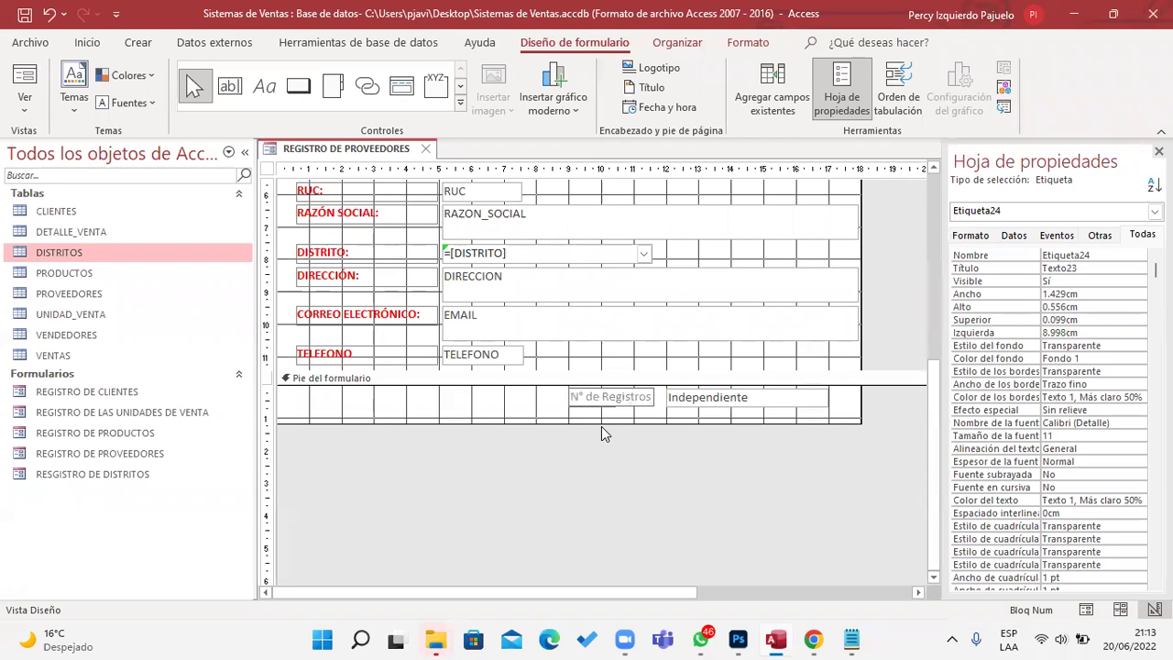
type(":")
Enter the expression =Cuenta([CODPROVEEDOR]) in the footer text box to count the supplier records
left_click(758, 403)
left_click(758, 399)
type("=cuenta([")
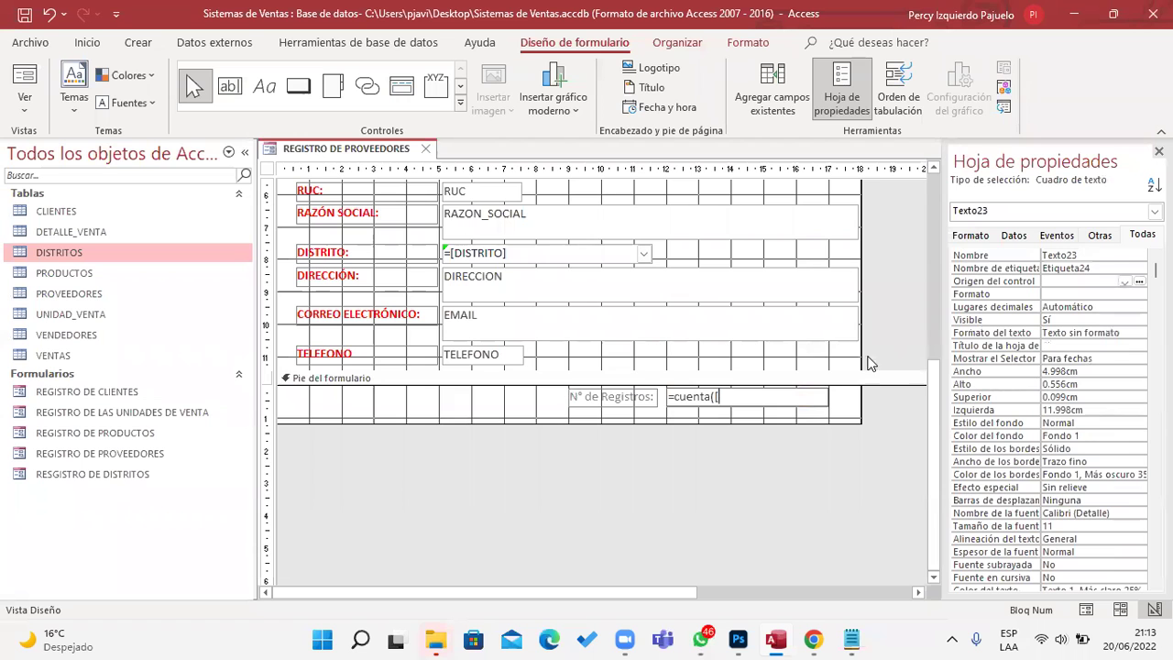
left_click_drag(933, 396, 937, 240)
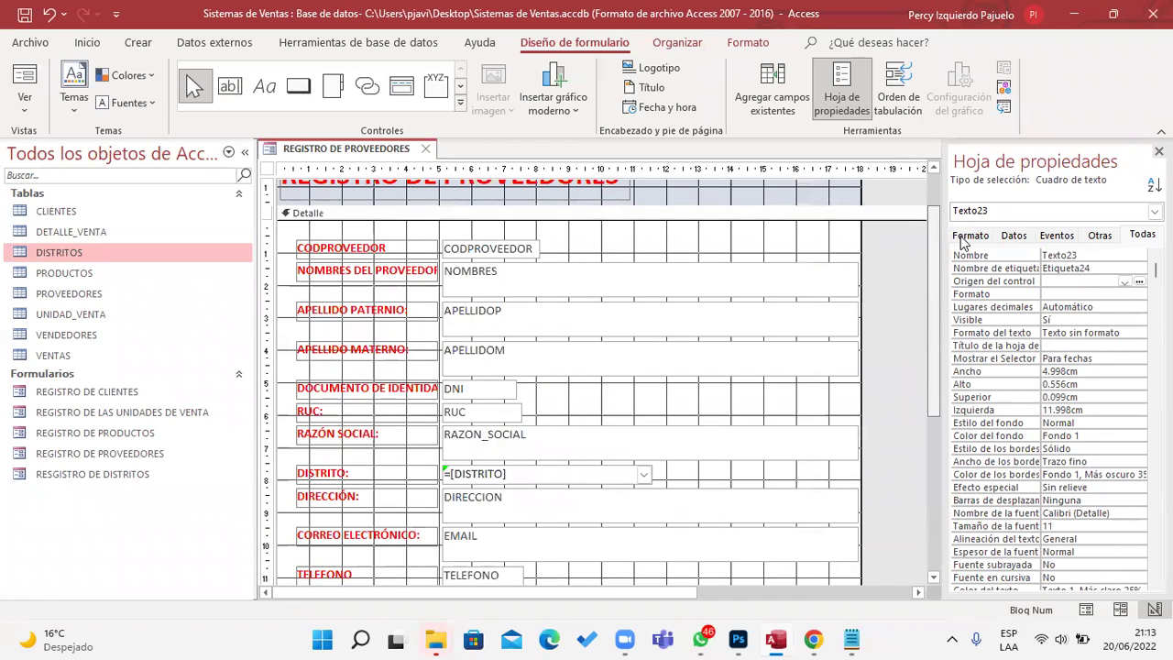
scroll(962, 240, "down", 3)
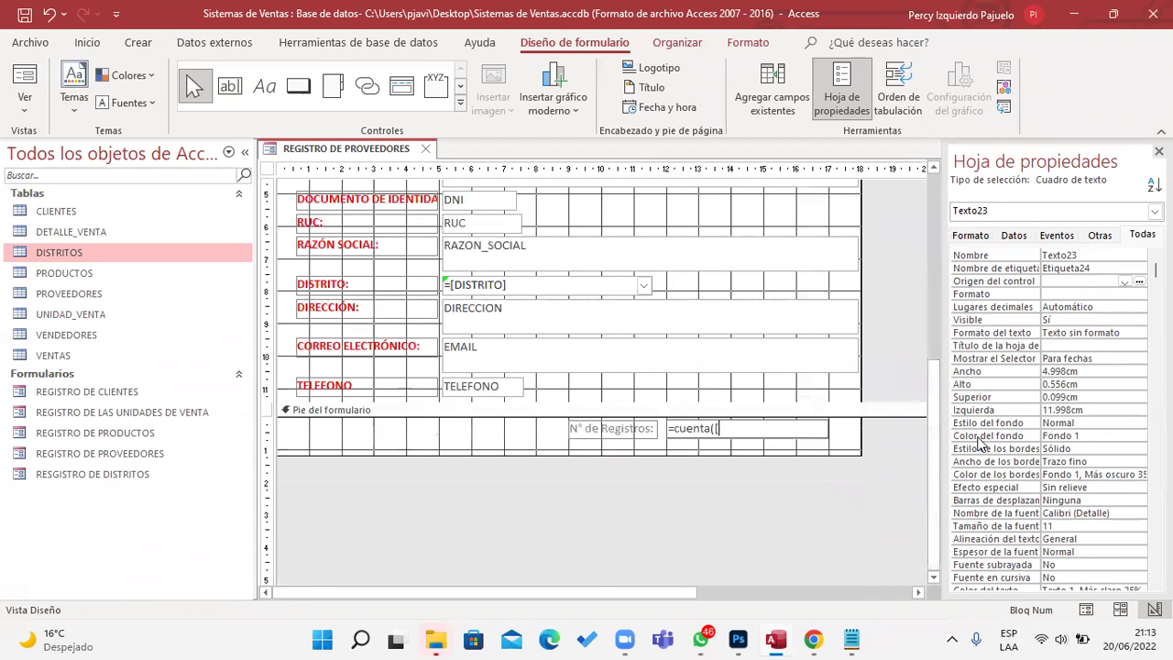
key("Caps_Lock")
type("CODPROVEEDOR")
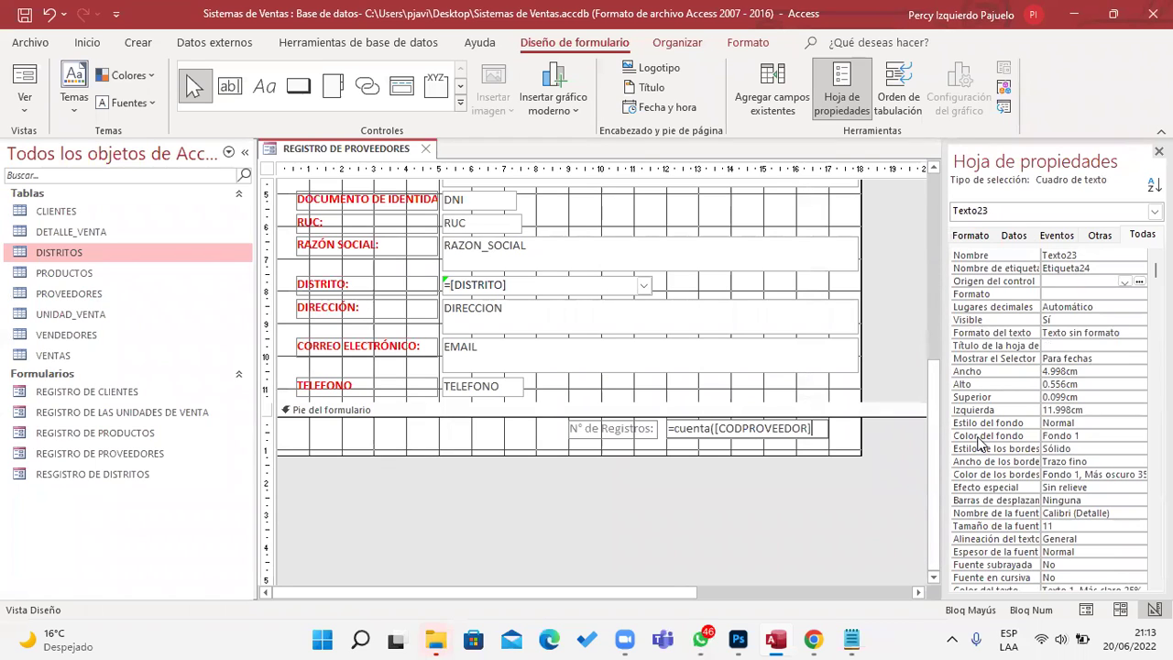
type("])")
key("Return")
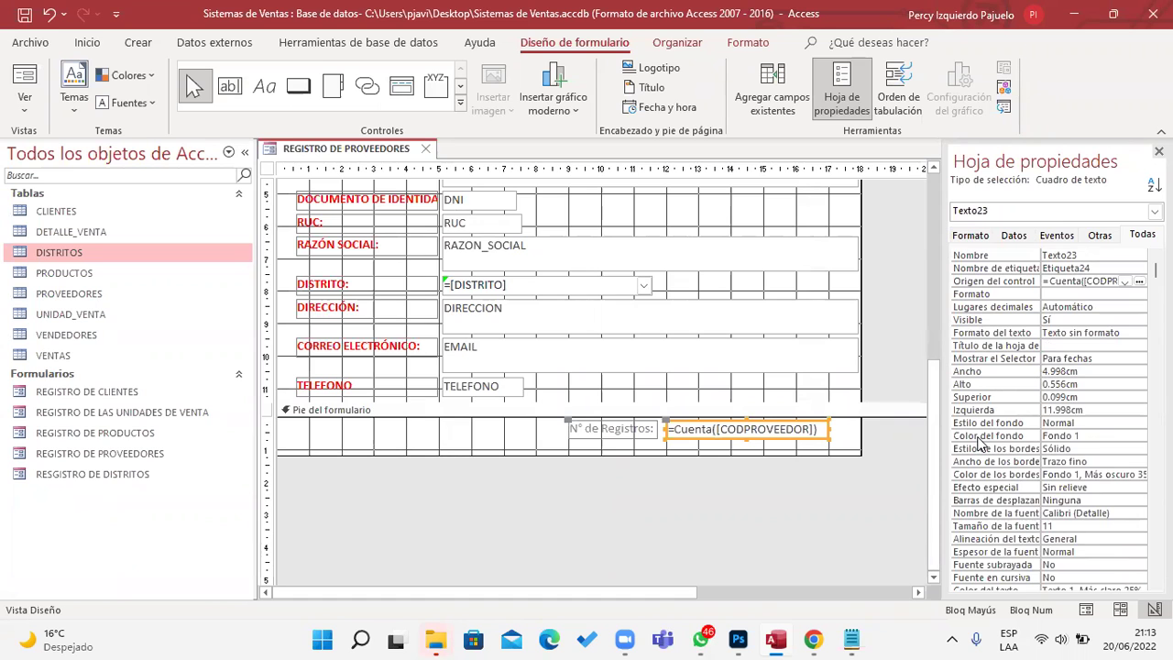
Examine the DISTRITO combo box's error options, name property and list of available control sources
left_click(628, 288)
left_click(437, 285)
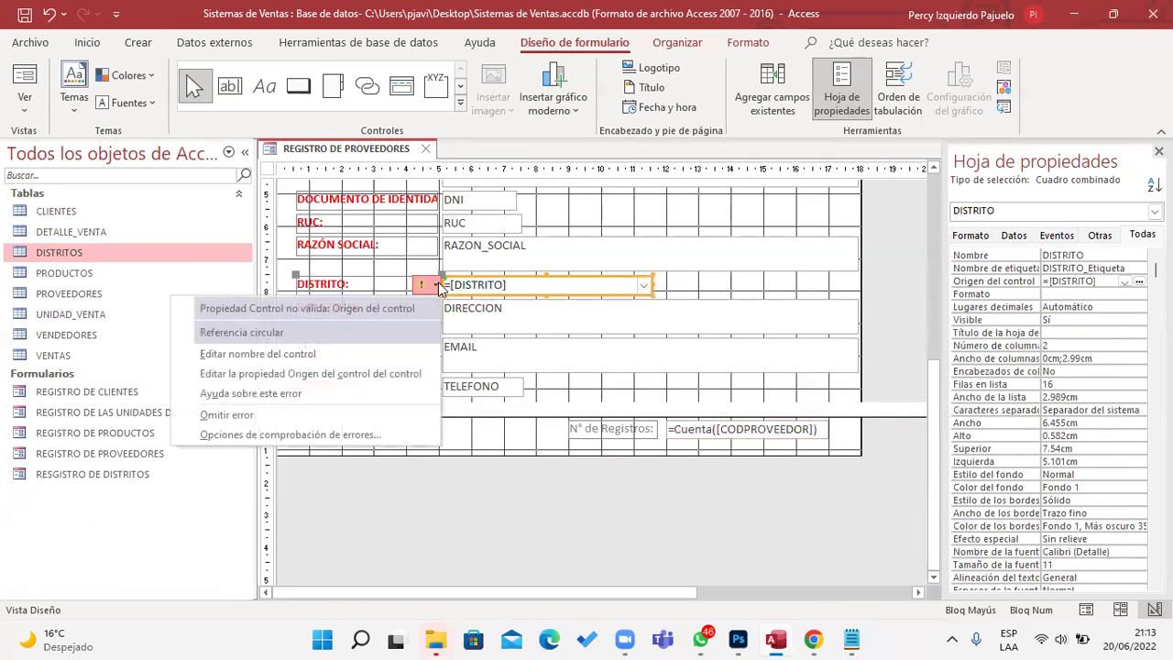
left_click(326, 355)
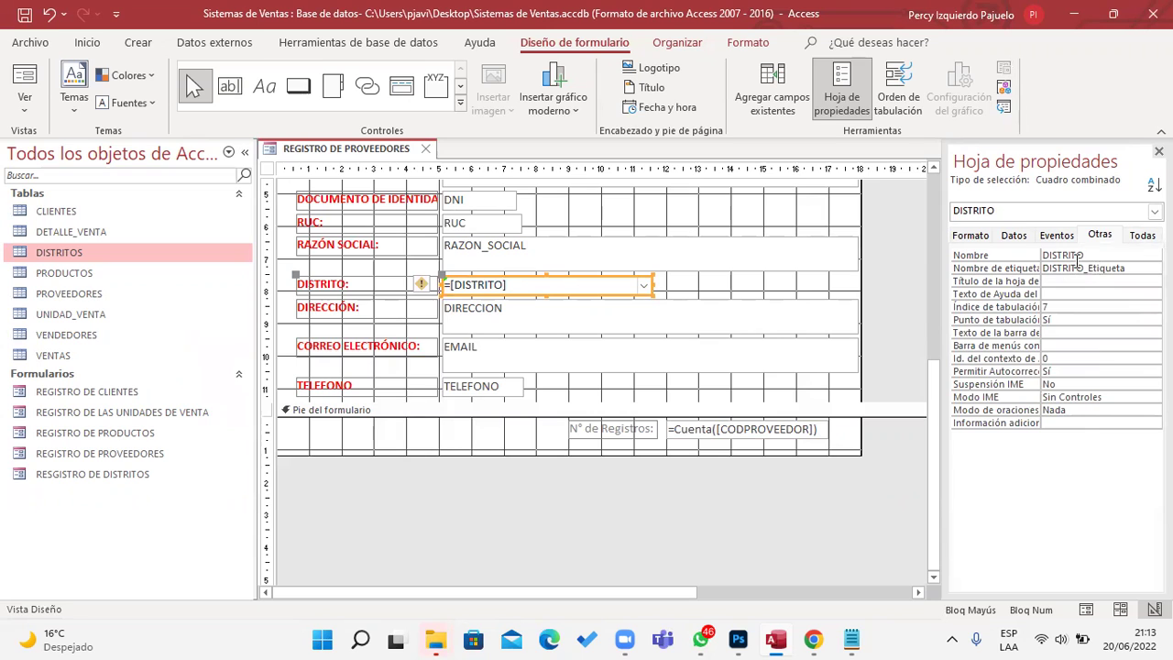
left_click(972, 237)
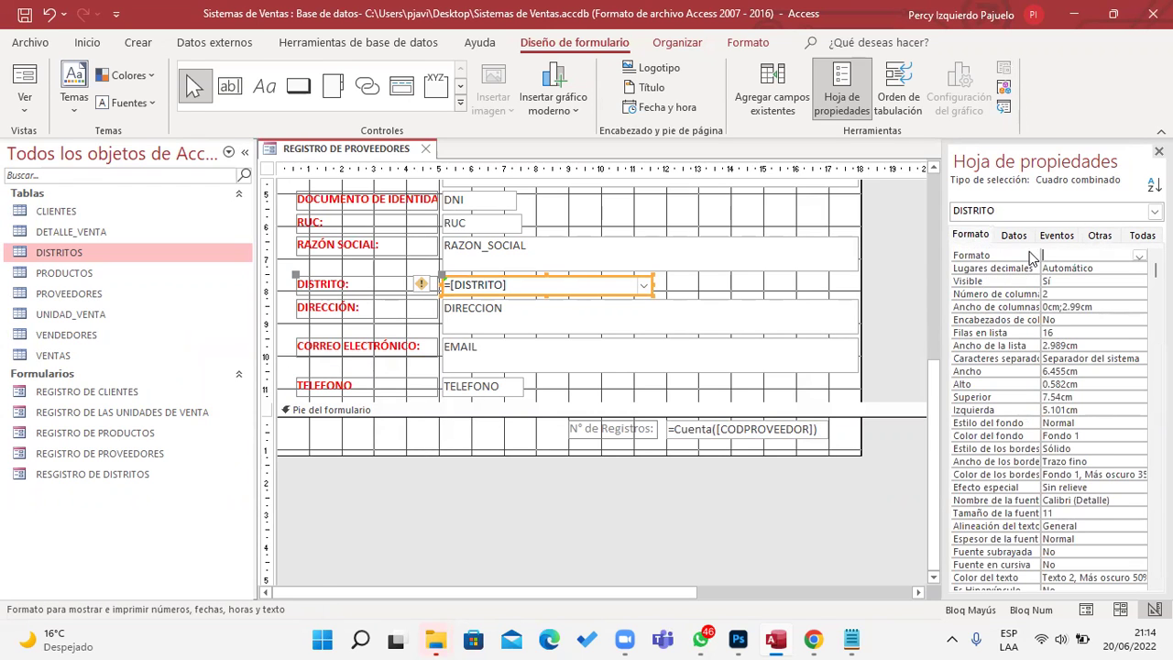
left_click(1141, 236)
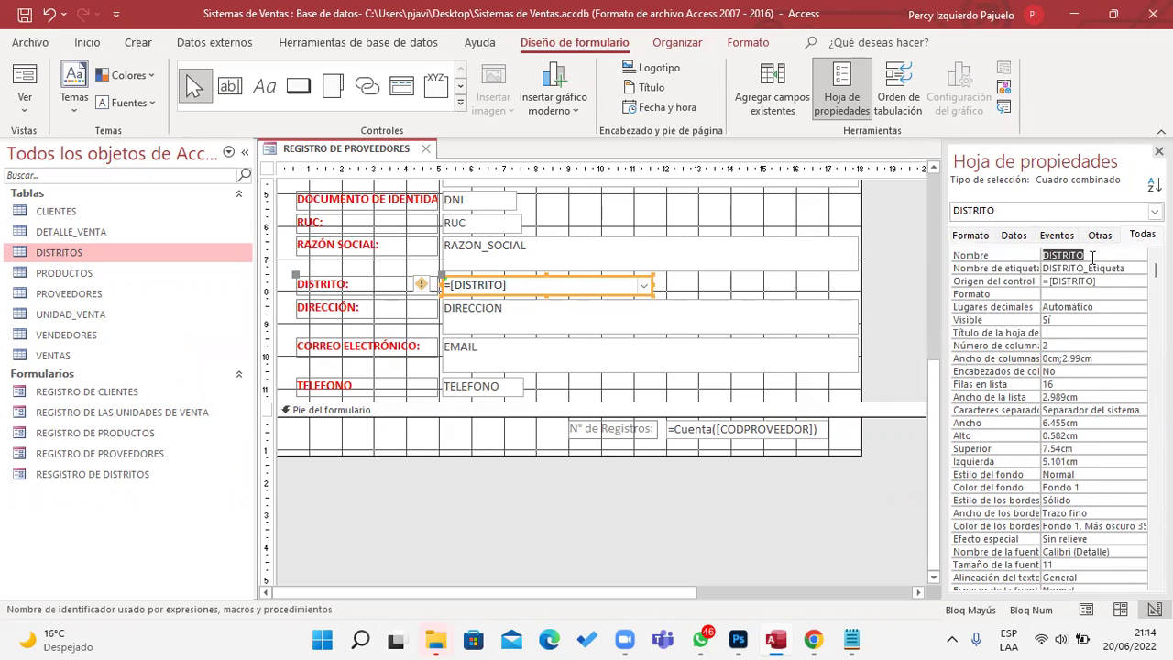
left_click(1034, 282)
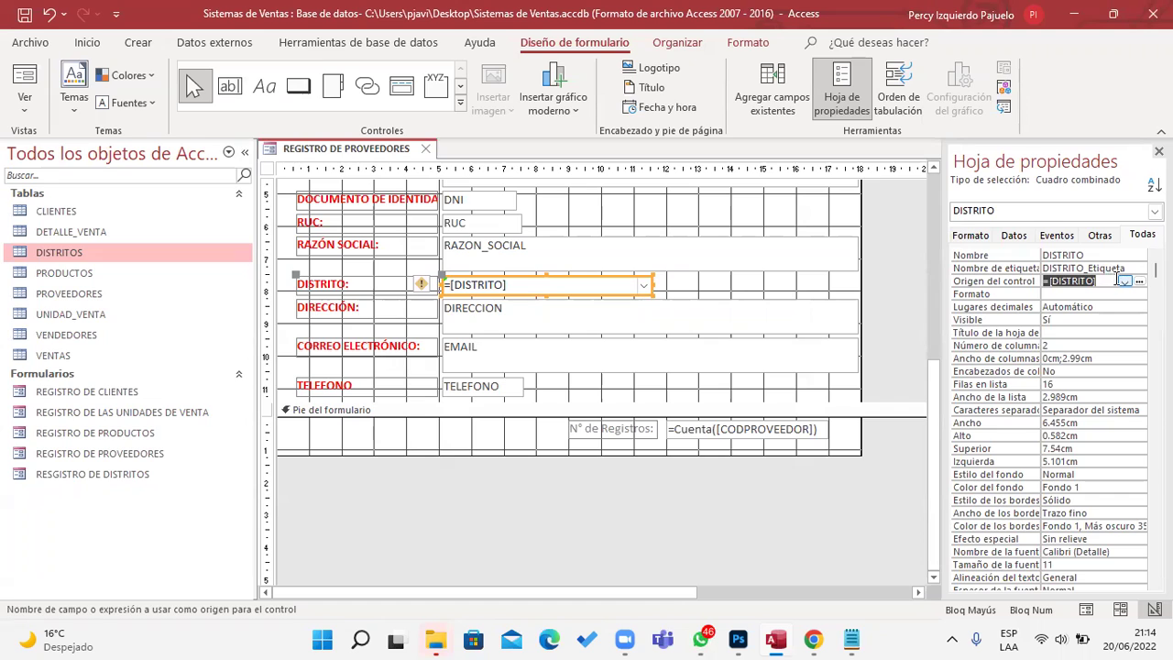
left_click(1125, 282)
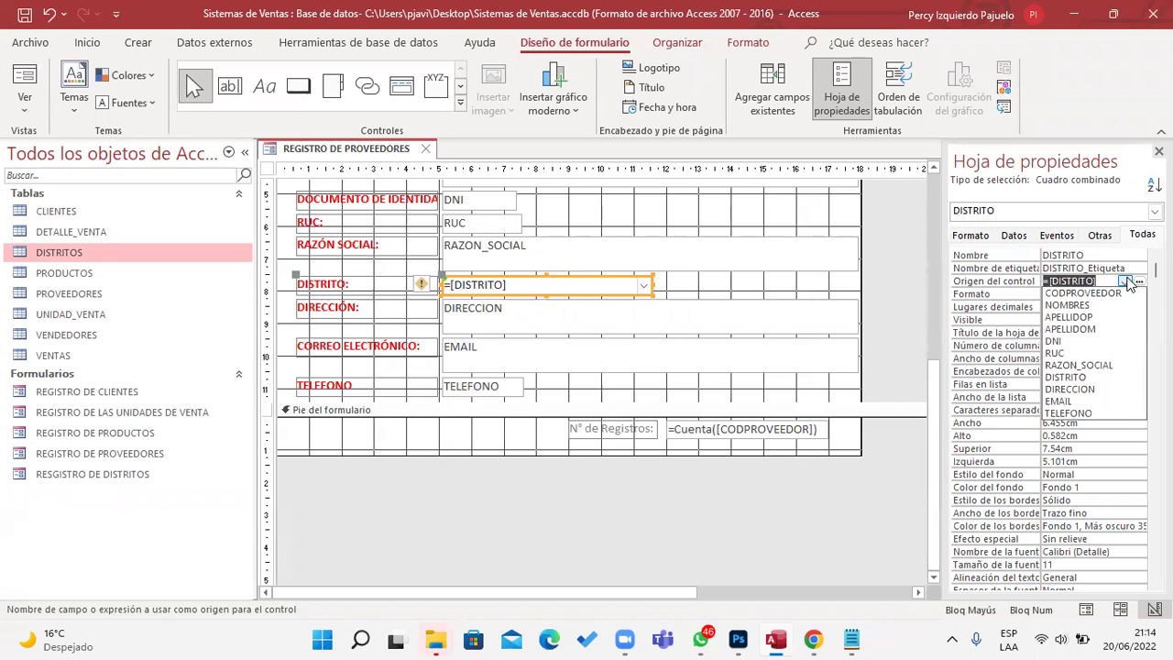
left_click(1129, 282)
left_click(776, 529)
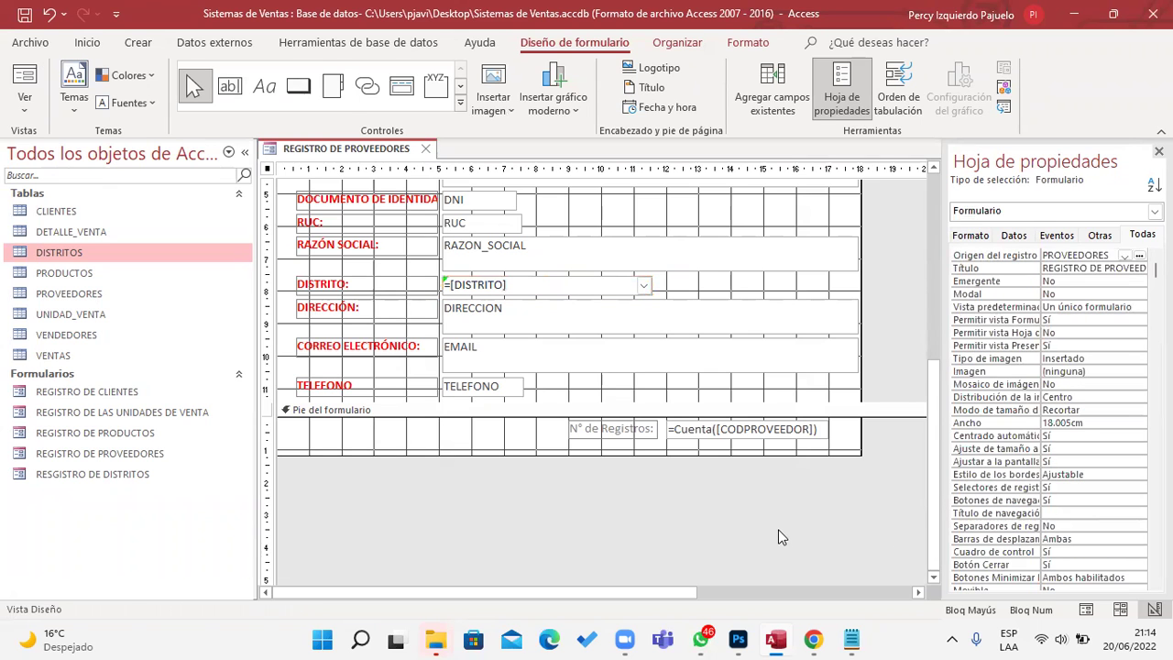
Show REGISTRO DE PROVEEDORES in Form view to check its formatting and the record count
scroll(774, 517, "up", 3)
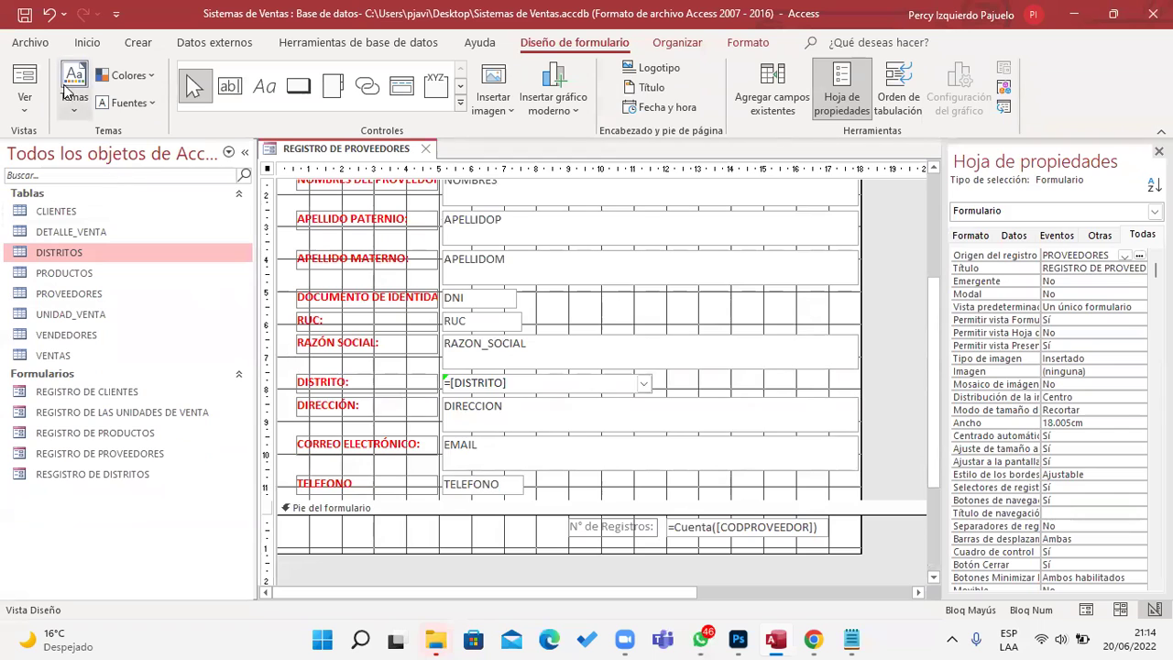
left_click(25, 75)
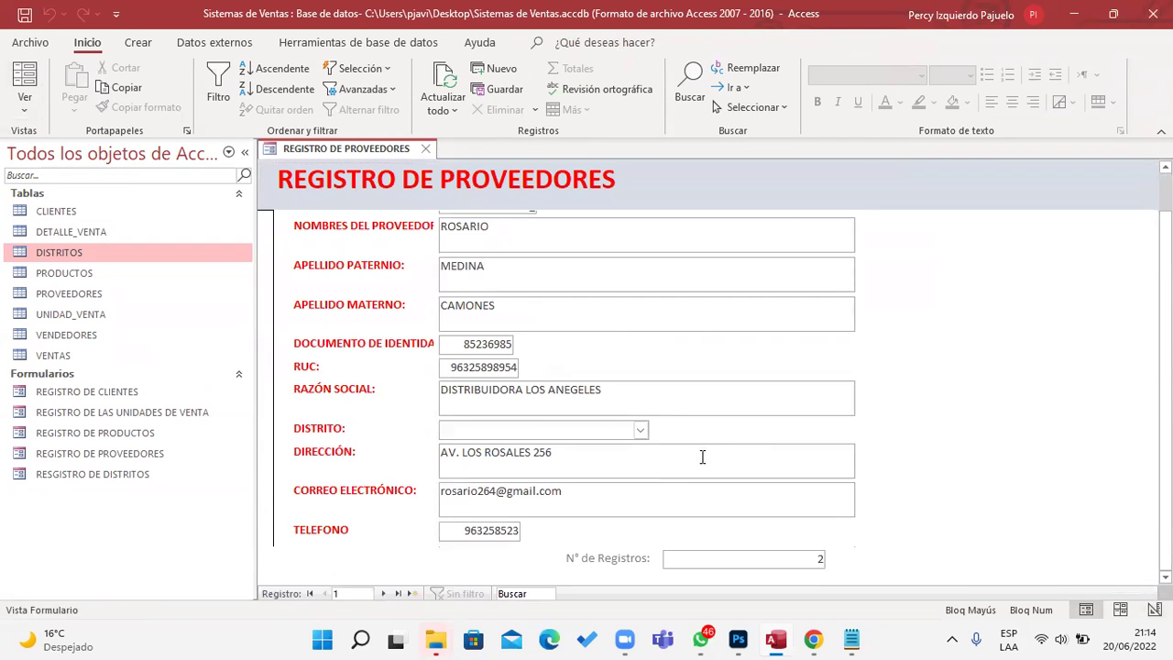
Test the DISTRITO list of the supplier form without supplying a parameter value, and return the form to Design view
left_click(639, 430)
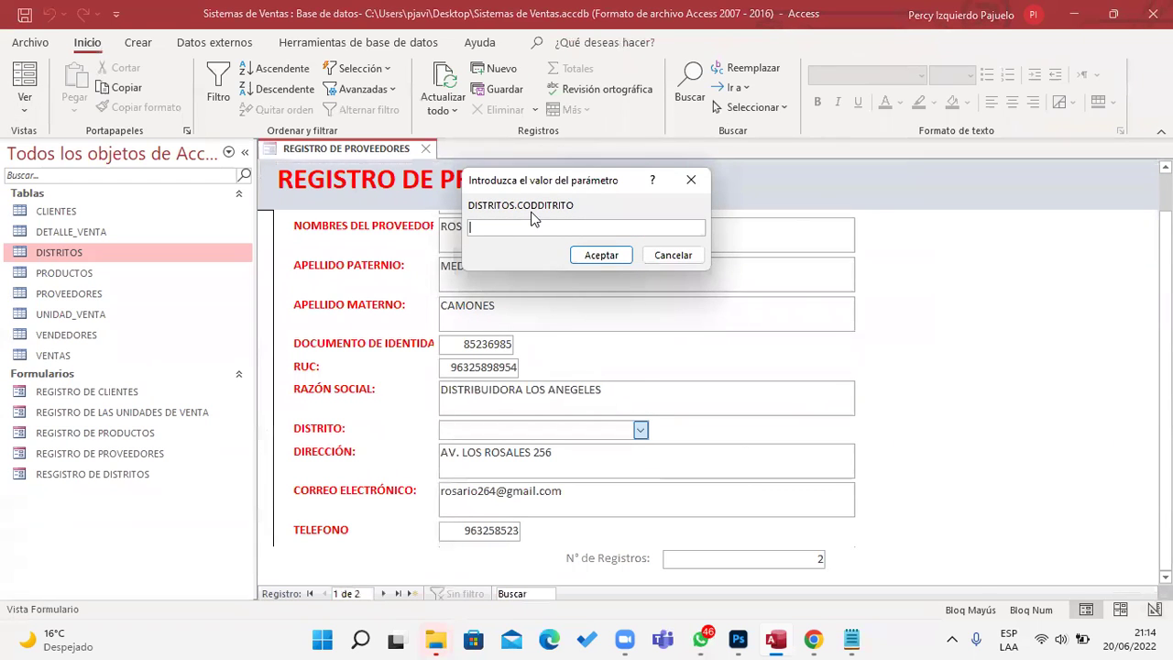
left_click(676, 255)
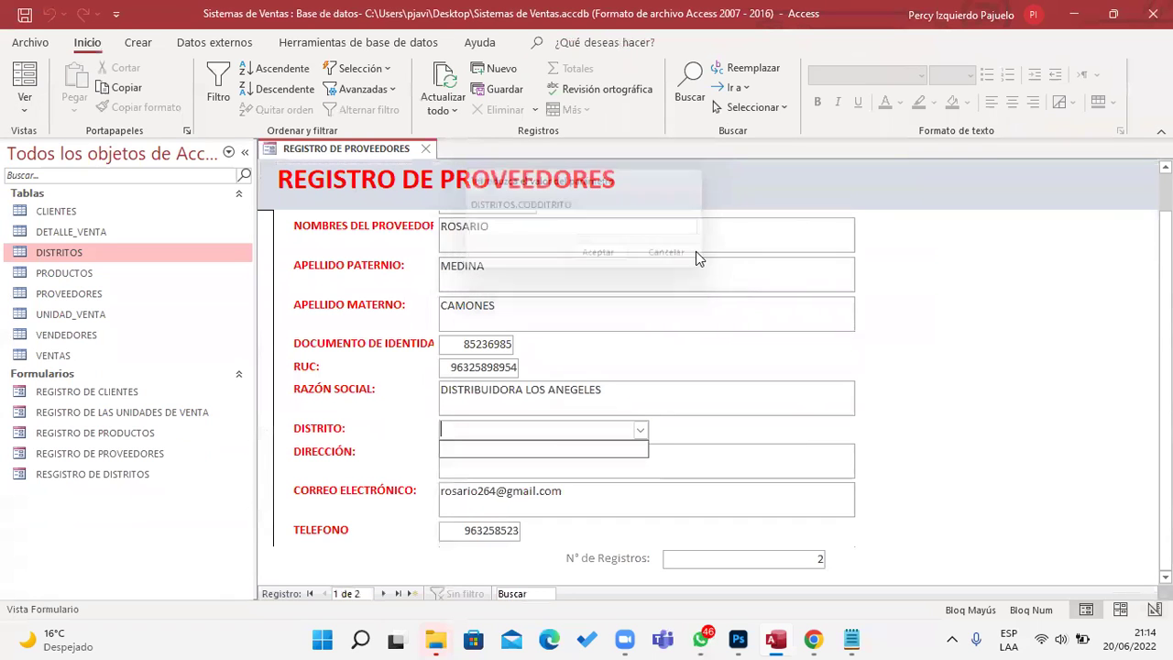
right_click(1014, 262)
left_click(959, 316)
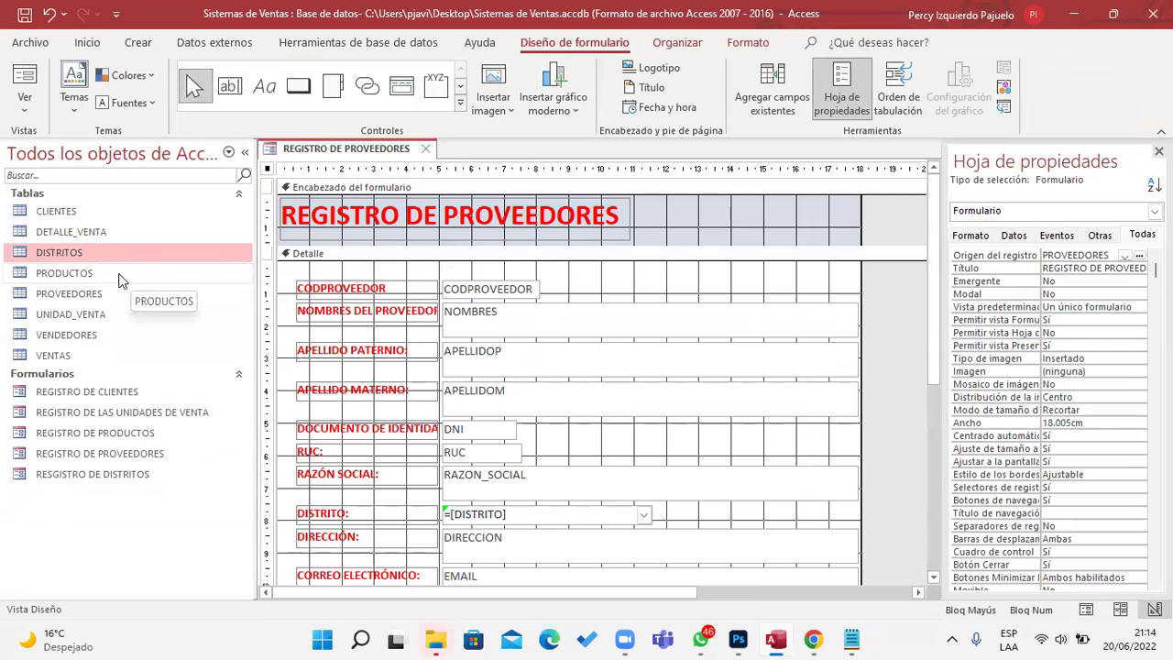
Rename the key field of the DISTRITOS table to CODDITRITO in Design view, and save and close the table
right_click(84, 256)
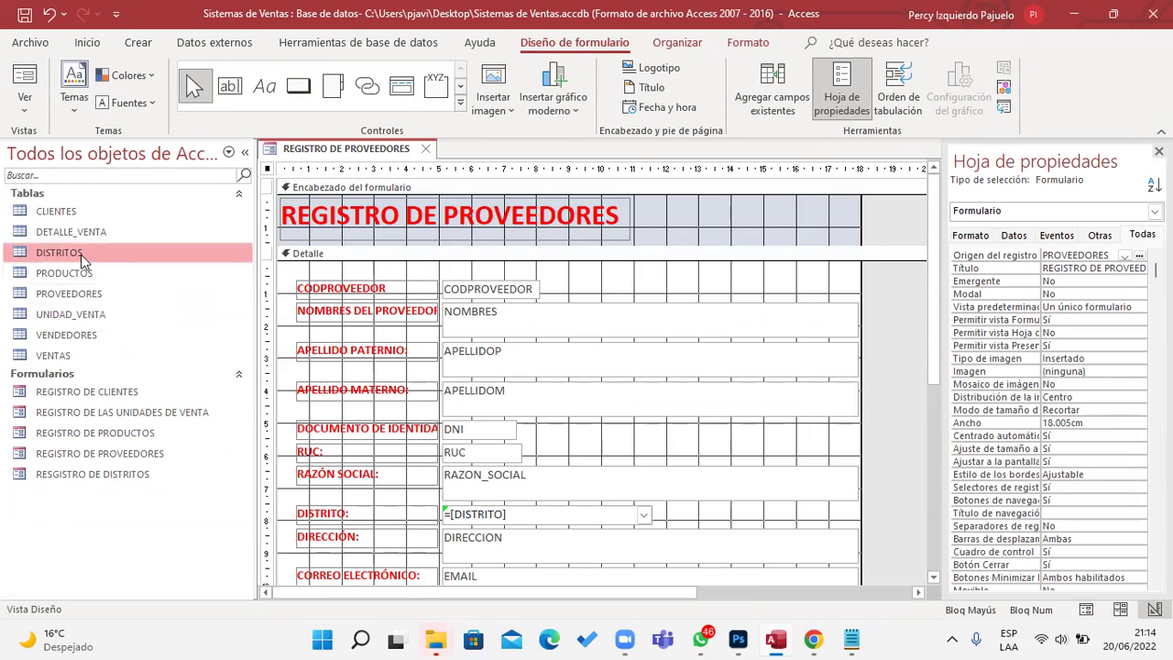
left_click(131, 293)
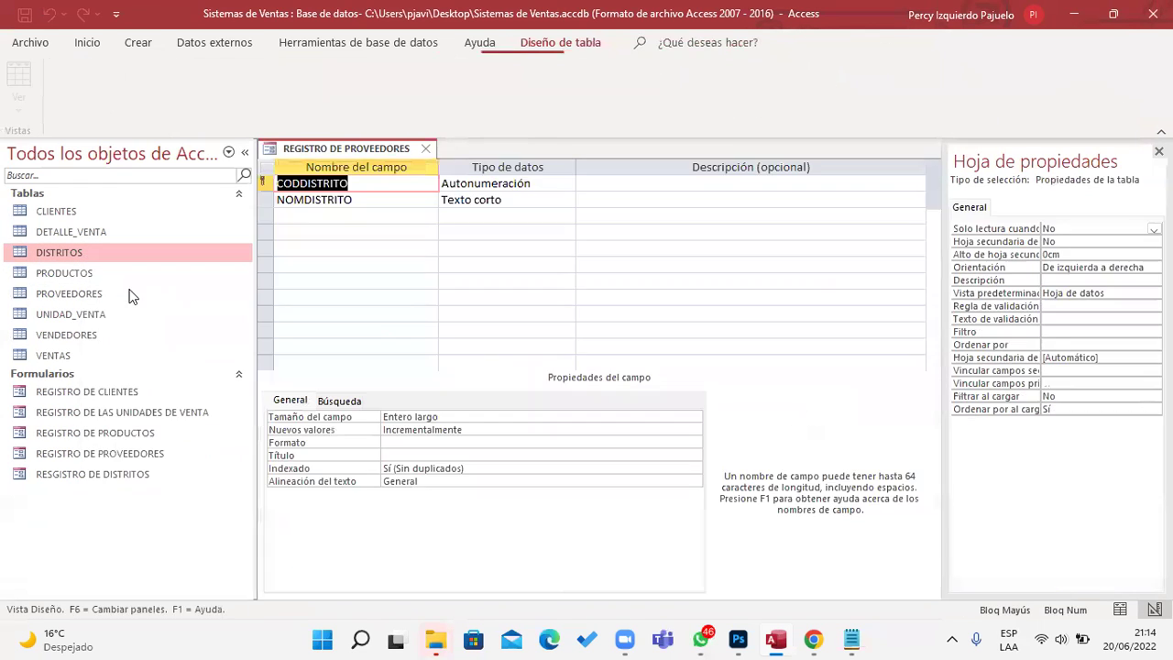
left_click(317, 183)
key("BackSpace")
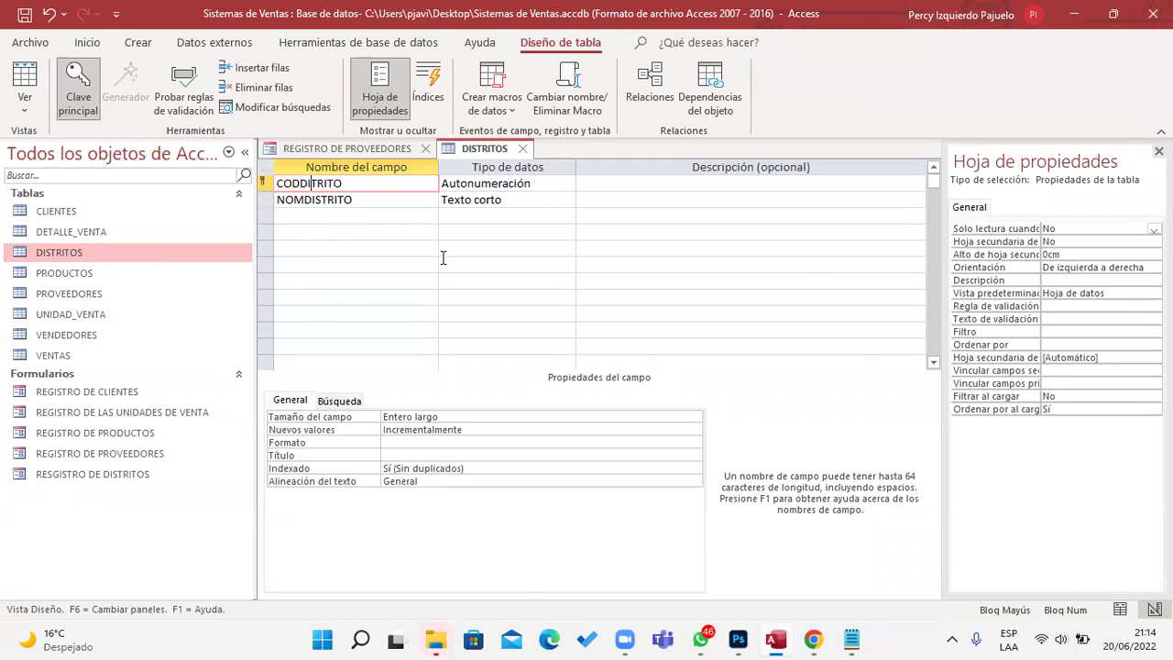
key("Tab")
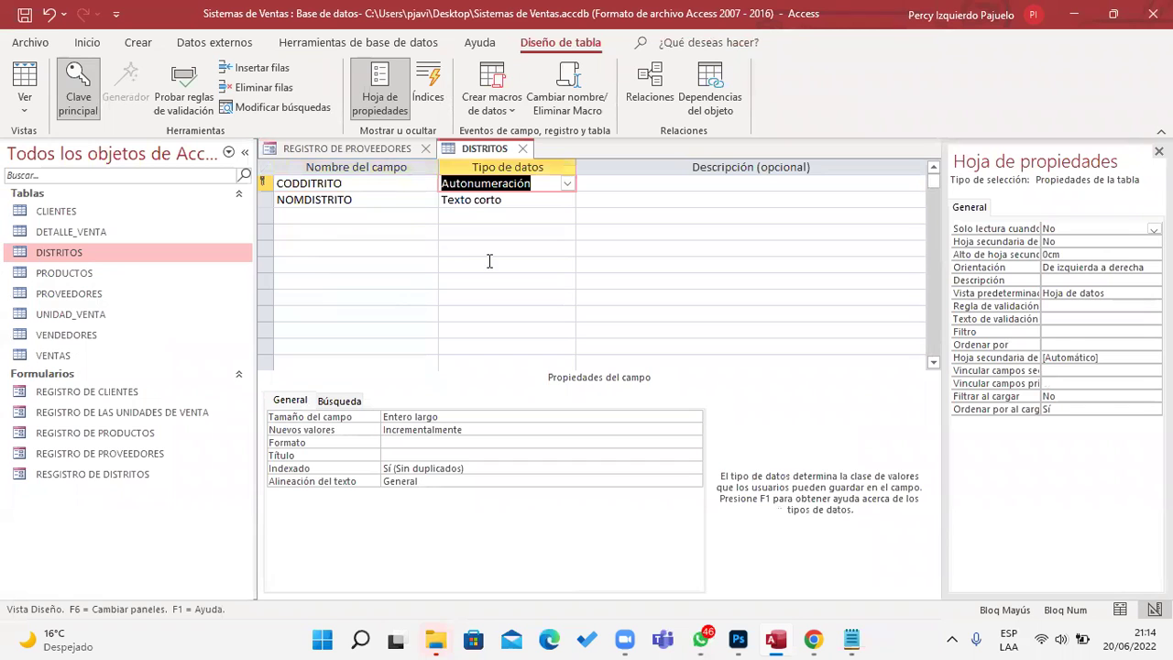
left_click(522, 150)
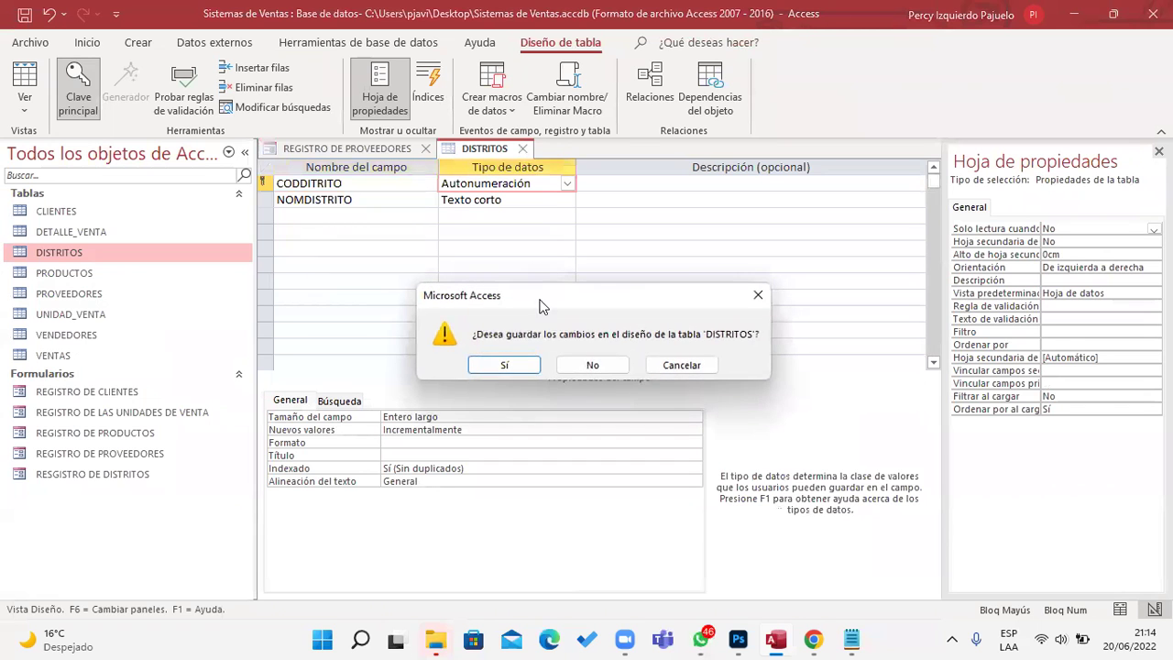
left_click(511, 366)
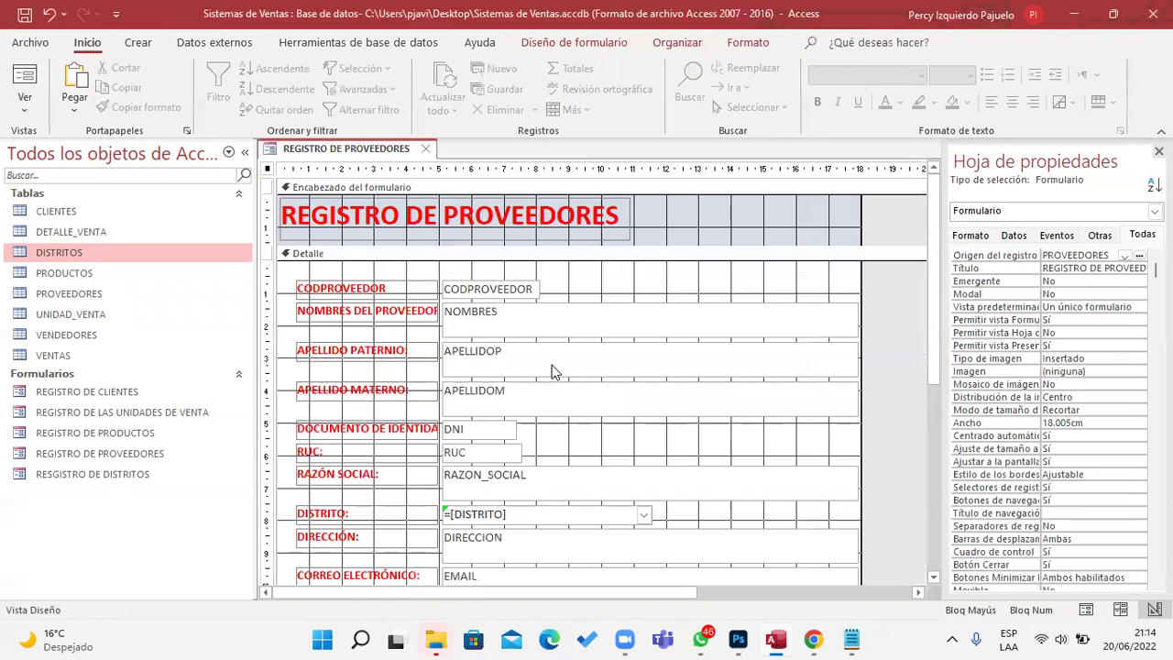
Show REGISTRO DE PROVEEDORES in Form view and check the districts offered by the DISTRITO list
left_click(37, 73)
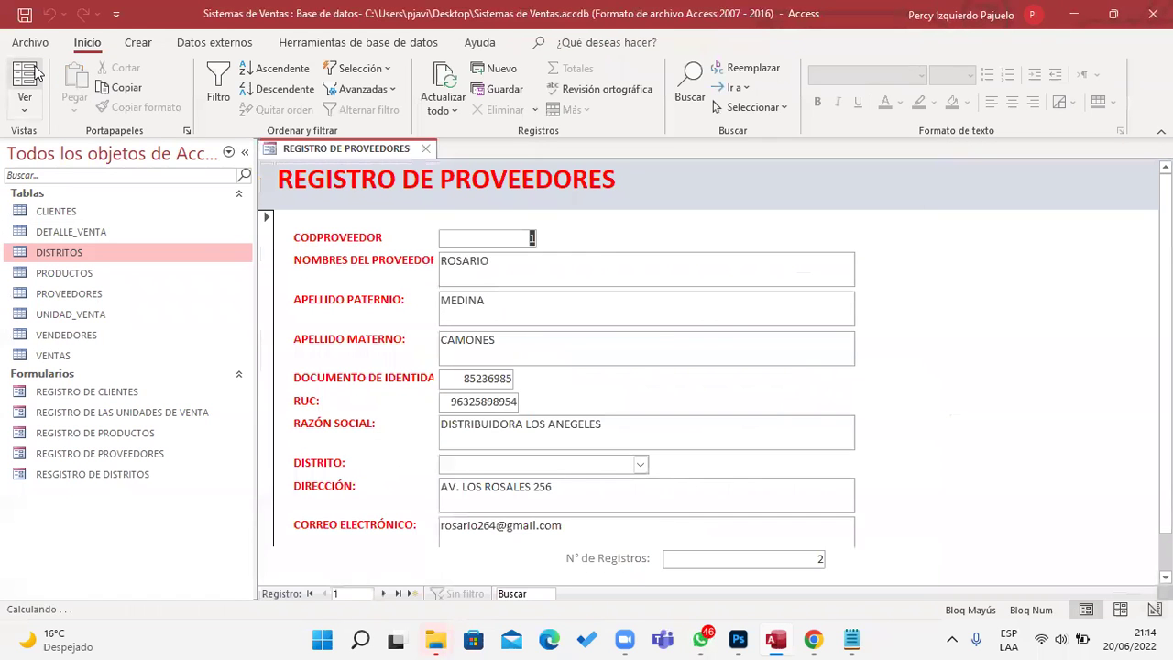
scroll(642, 431, "down", 2)
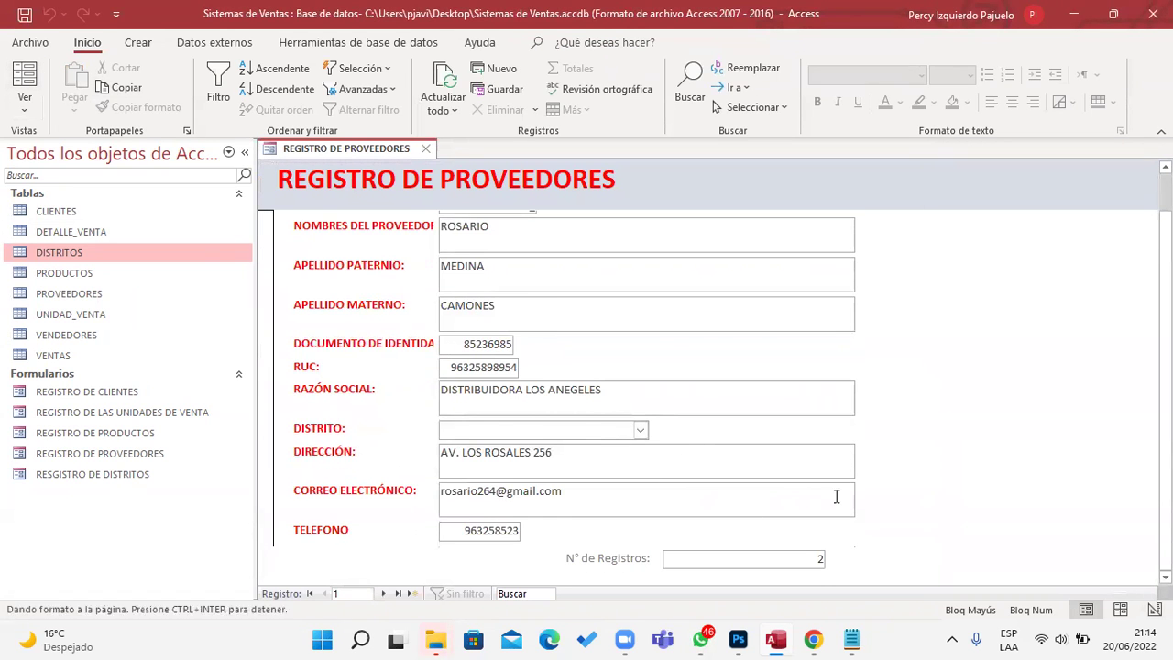
scroll(822, 474, "up", 1)
scroll(824, 471, "down", 1)
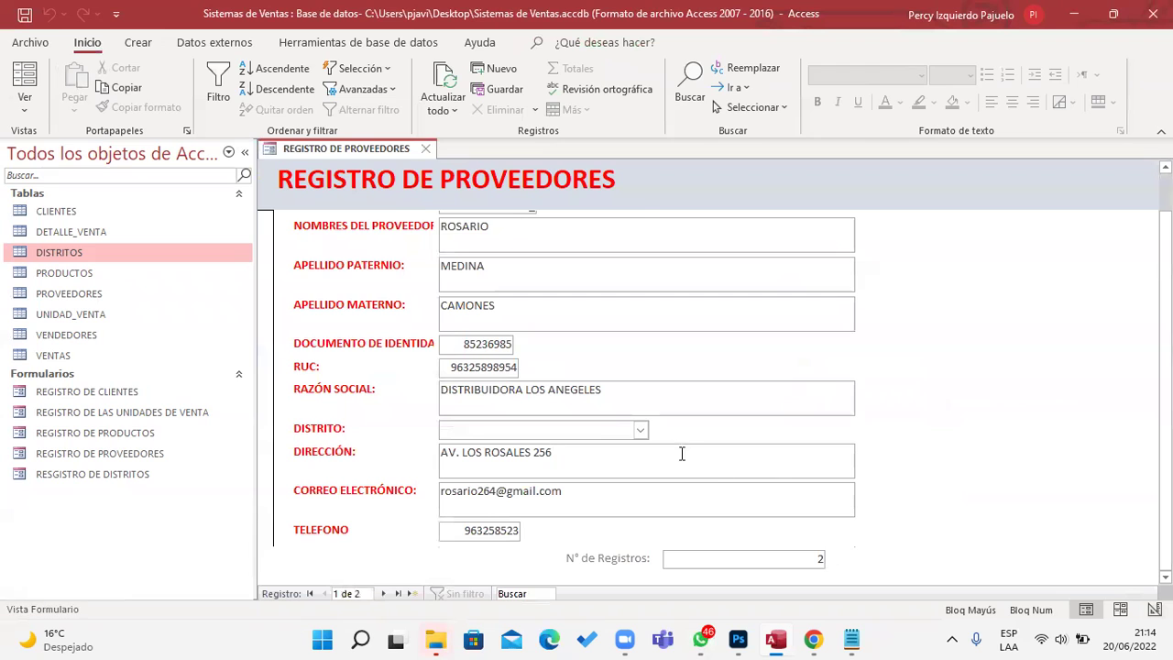
left_click(639, 430)
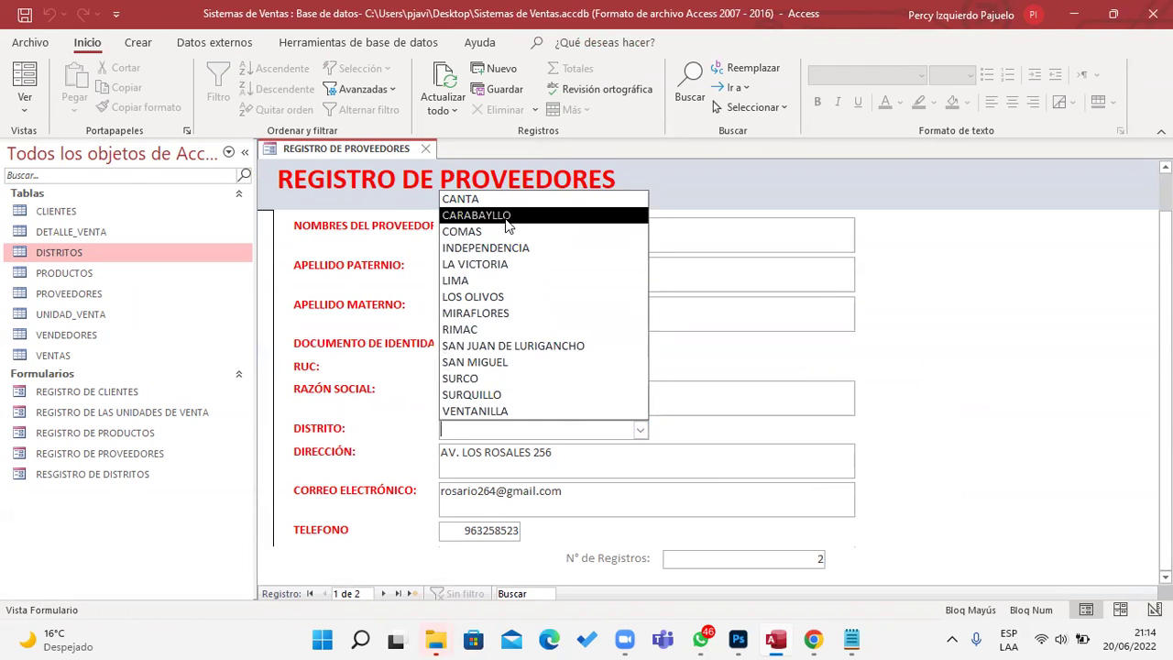
left_click(1001, 359)
left_click(639, 430)
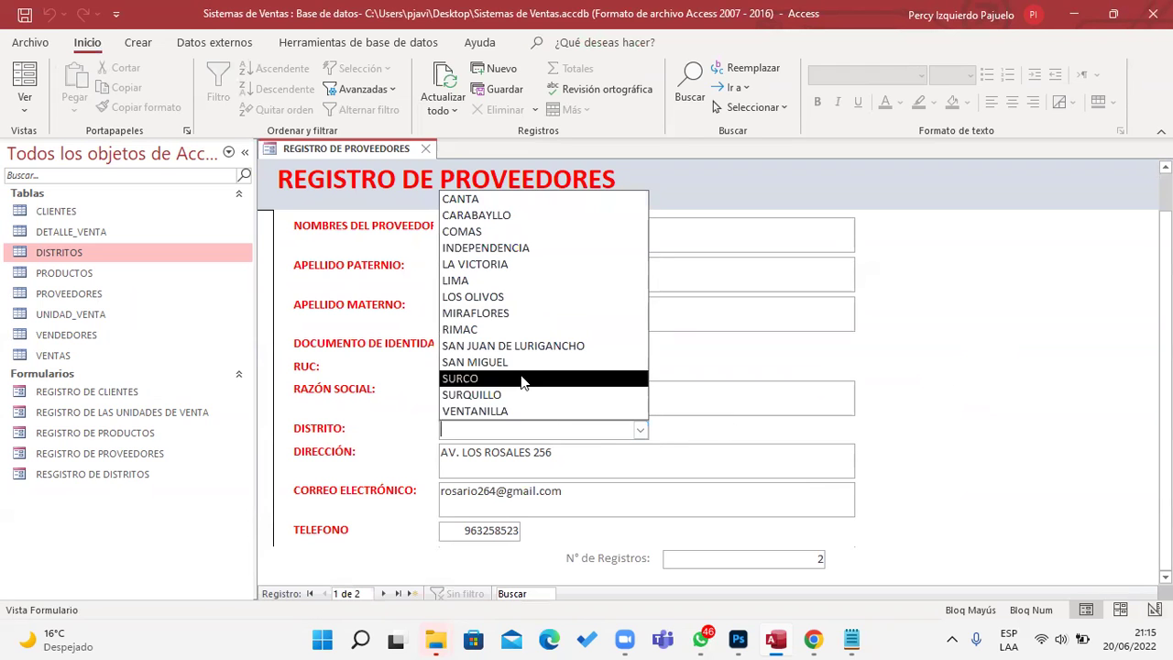
left_click(788, 343)
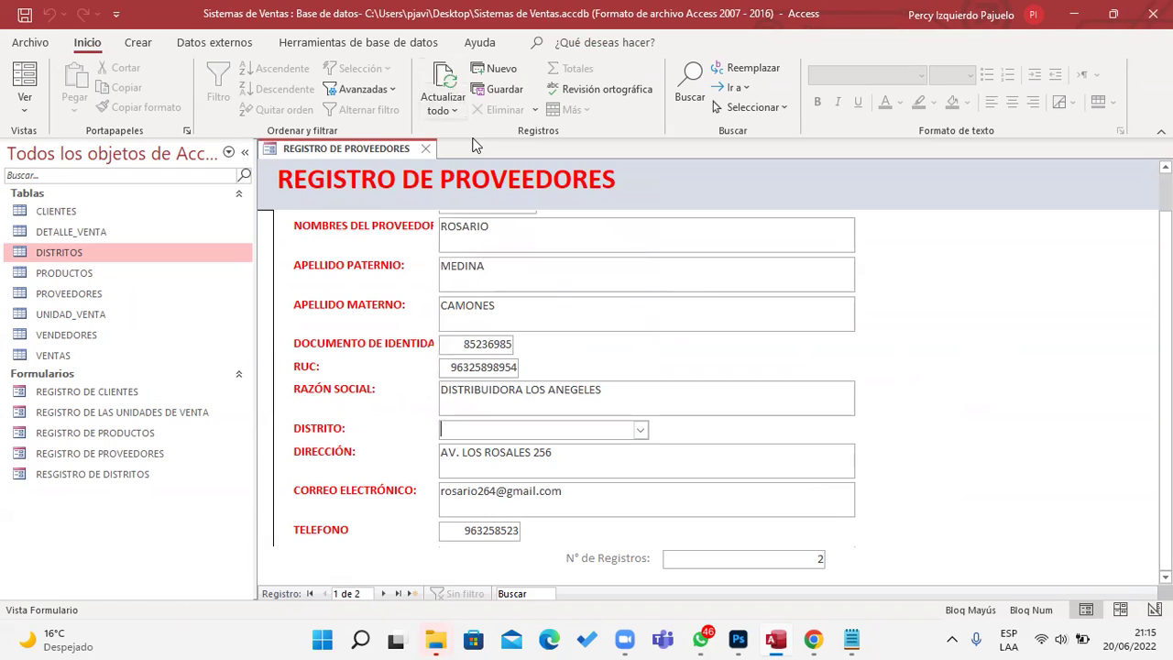
Refresh all records of the supplier form and recheck its DISTRITO list
left_click(440, 83)
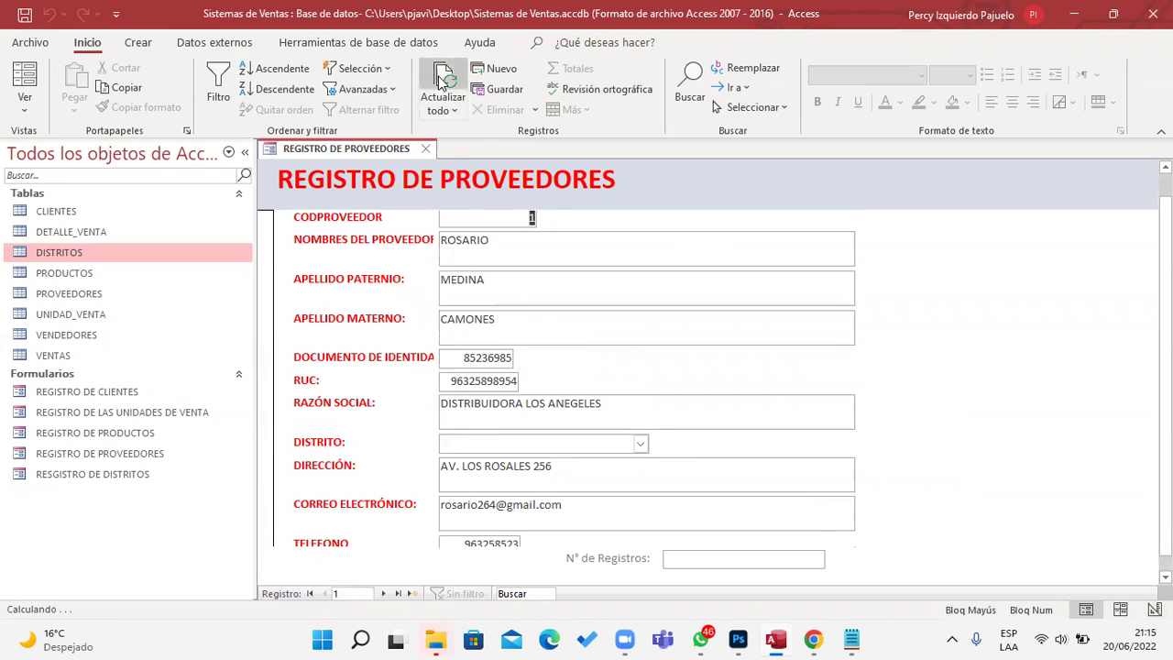
left_click(639, 444)
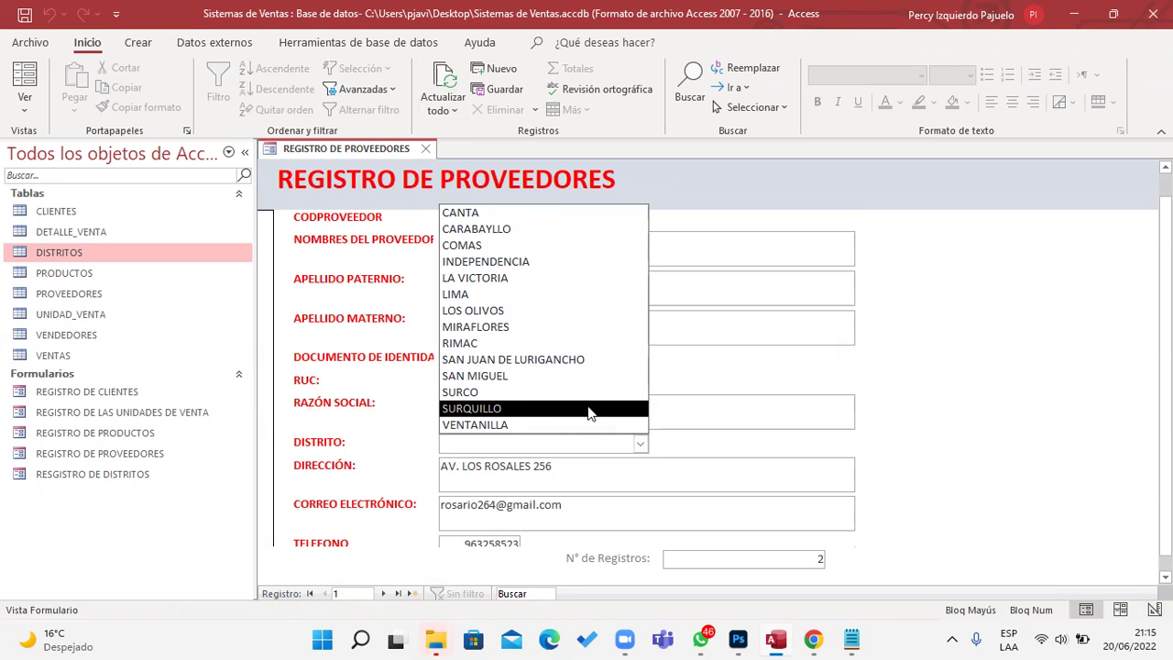
left_click(898, 339)
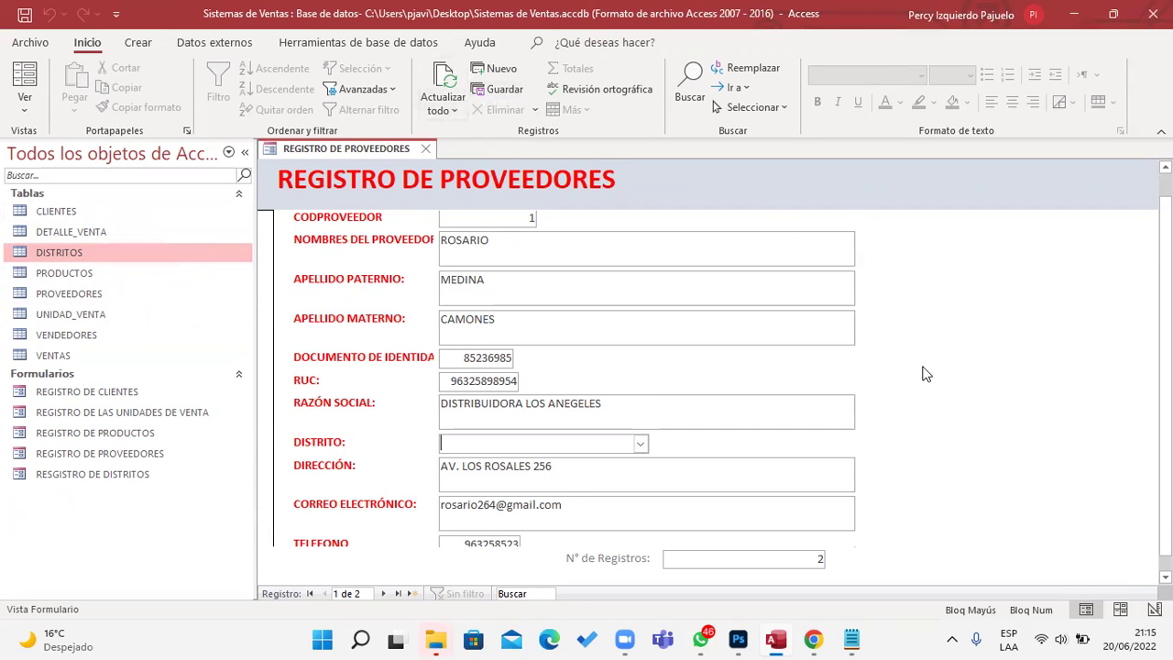
Close REGISTRO DE PROVEEDORES and save its design changes
scroll(925, 374, "down", 1)
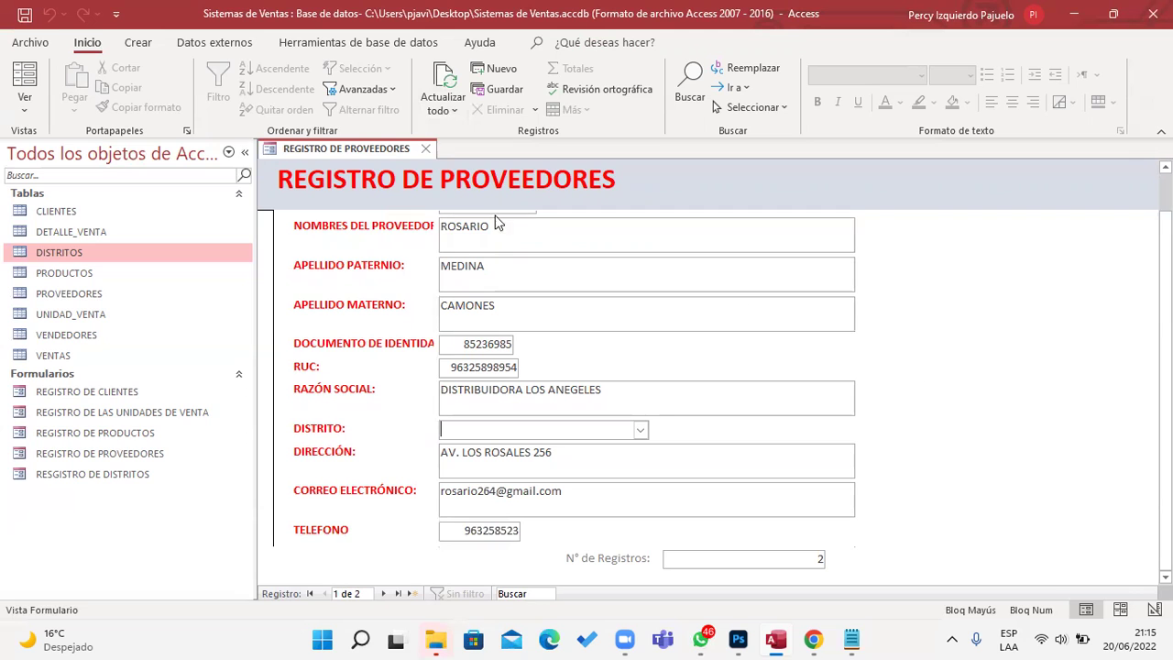
left_click(430, 147)
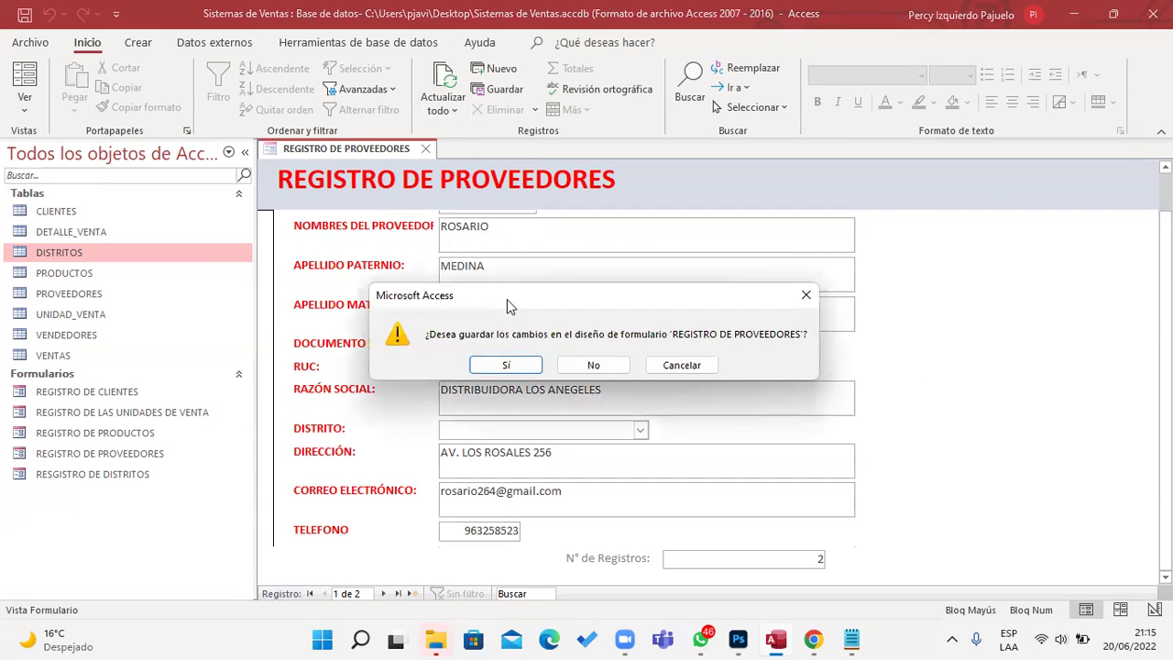
left_click(506, 364)
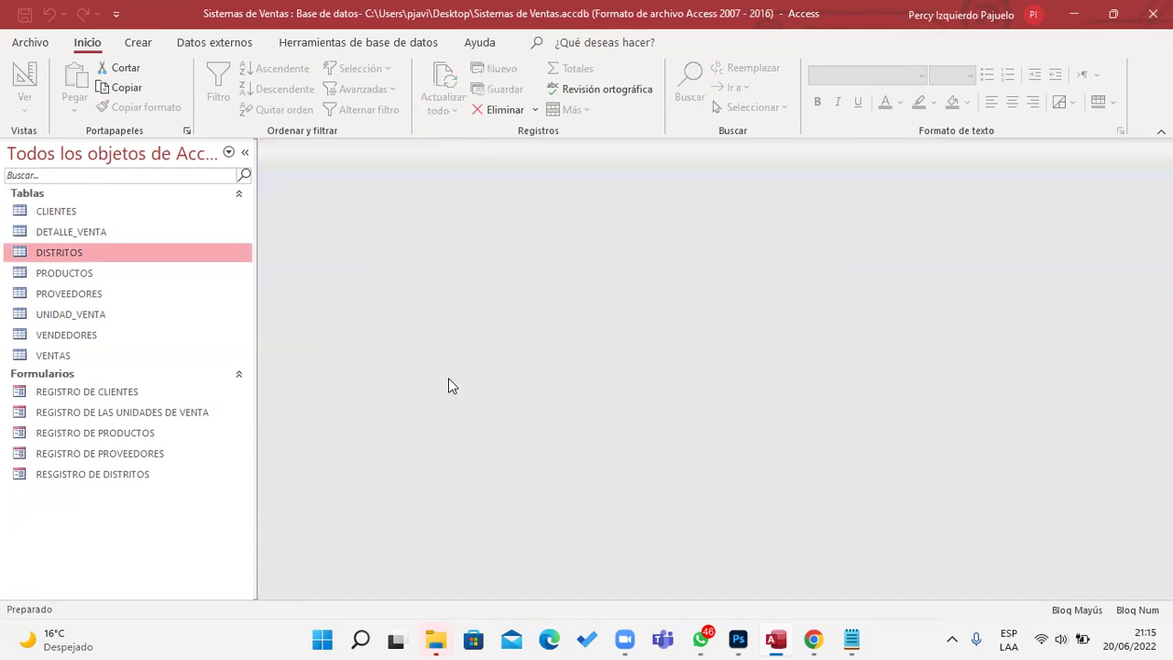
Try the DISTRITO list in REGISTRO DE CLIENTES, setting the first customer's district to INDEPENDENCIA, and close the form
double_click(122, 395)
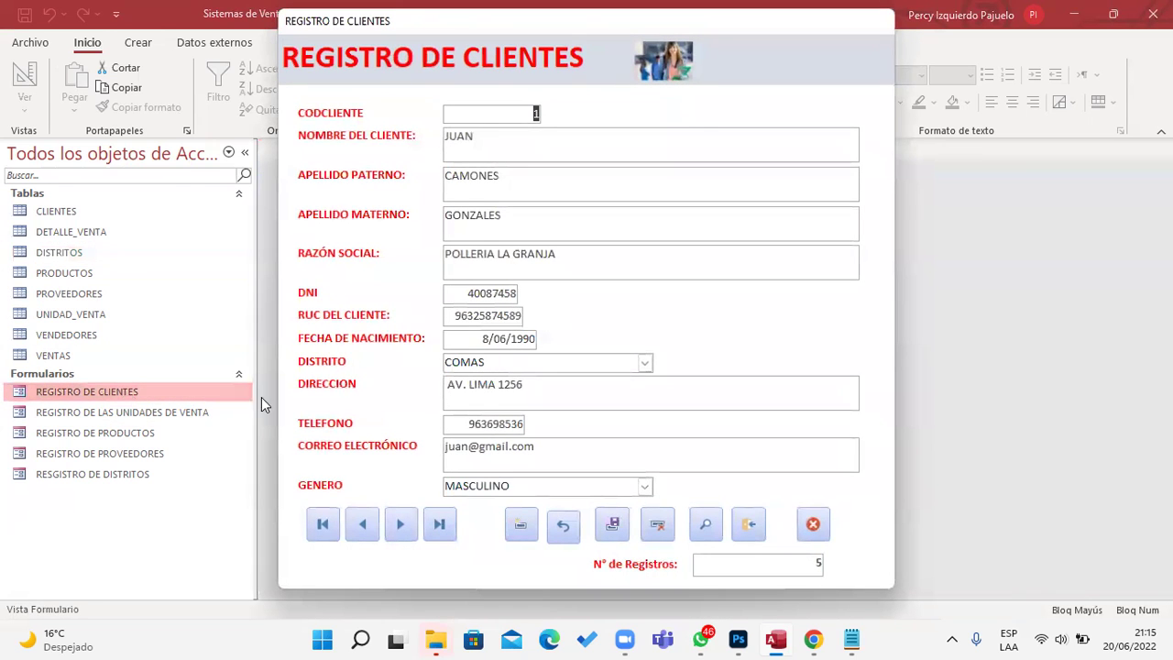
left_click(645, 362)
left_click(603, 382)
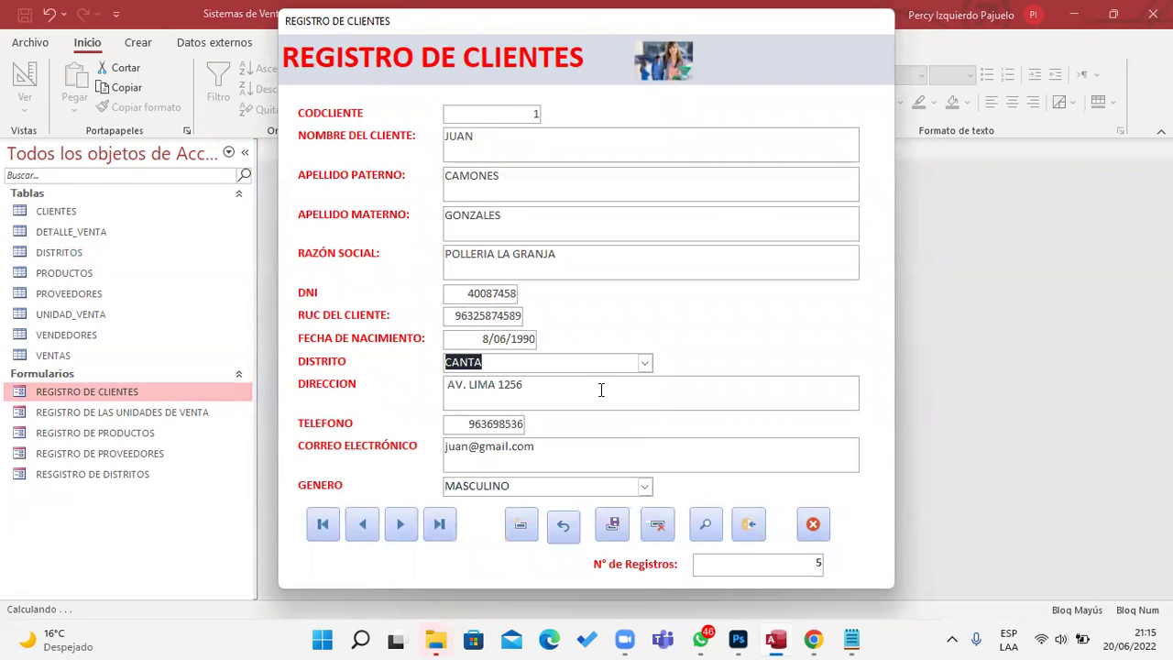
left_click(645, 363)
left_click(596, 430)
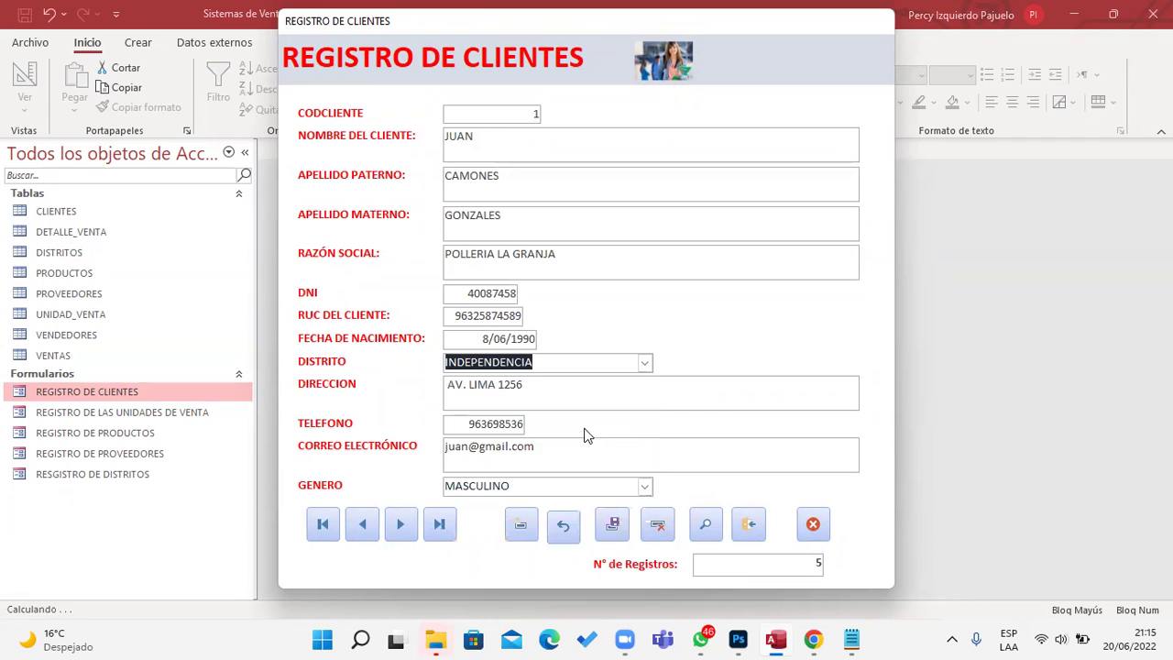
left_click(752, 526)
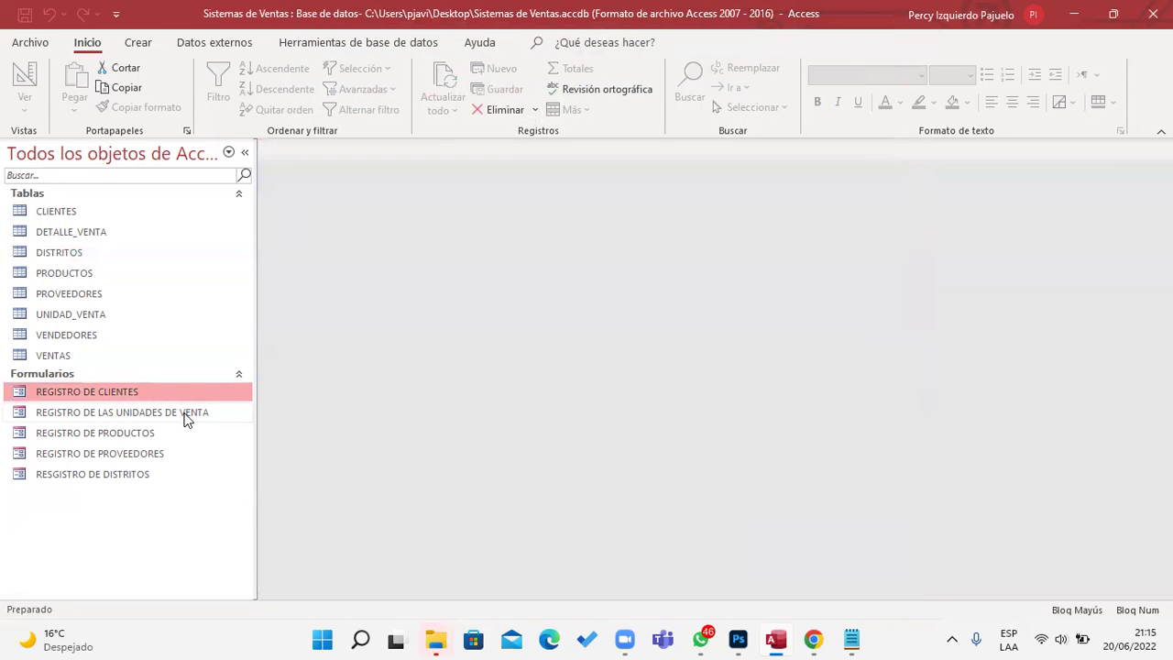
Reopen REGISTRO DE PROVEEDORES and check its DISTRITO list again
double_click(153, 451)
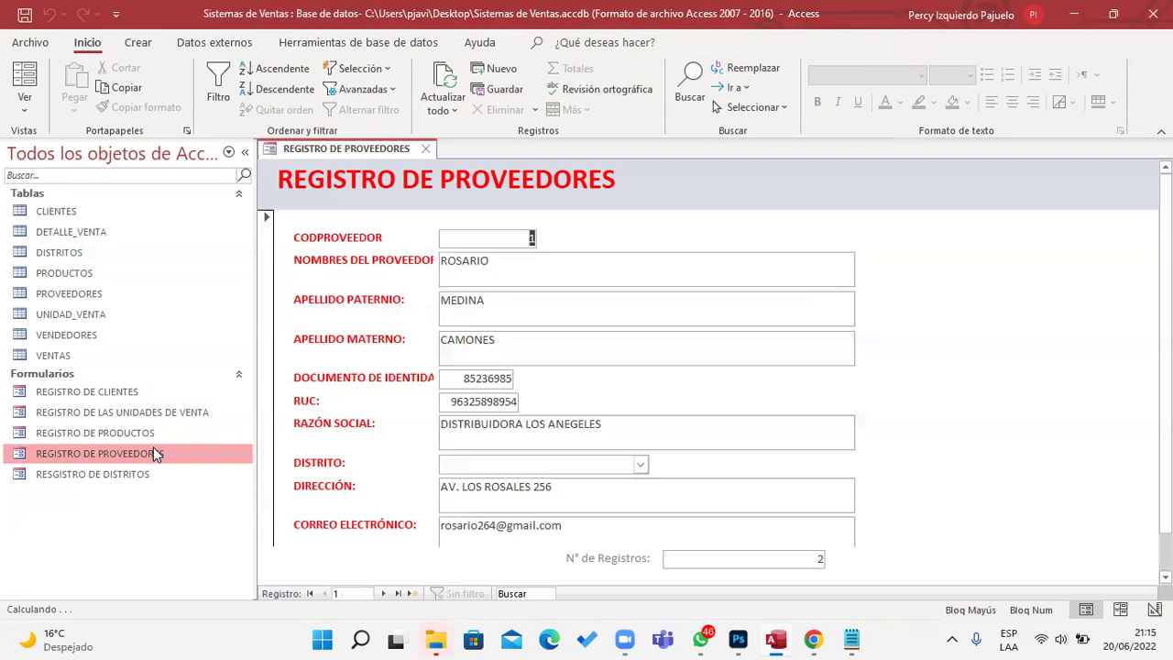
left_click(640, 465)
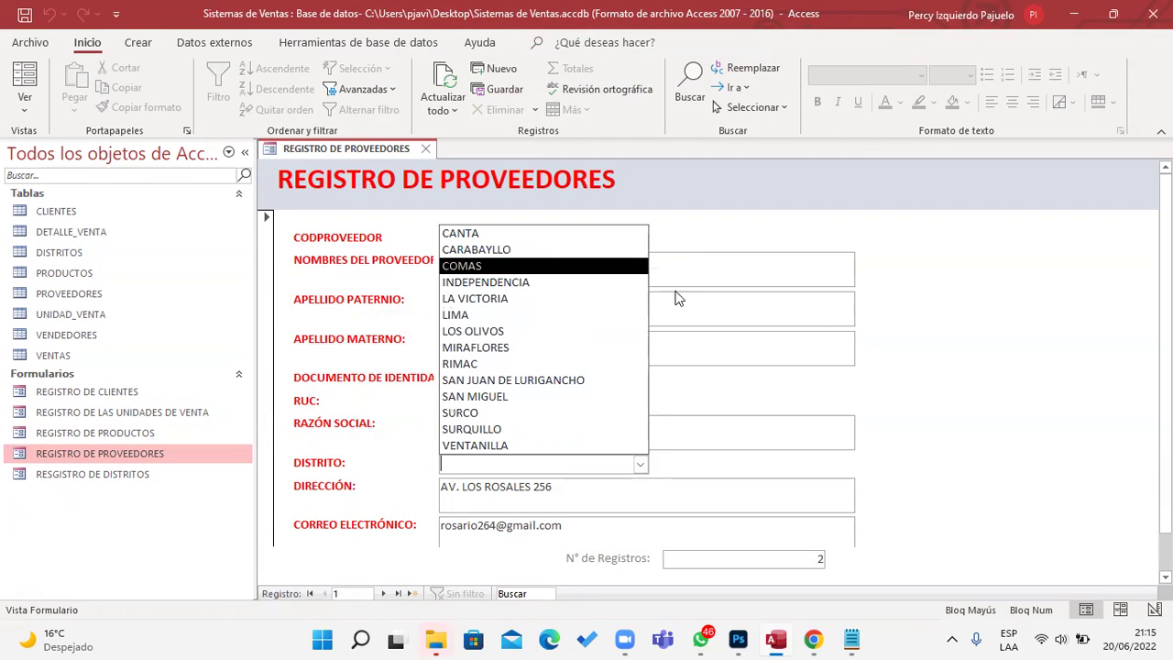
left_click(1028, 356)
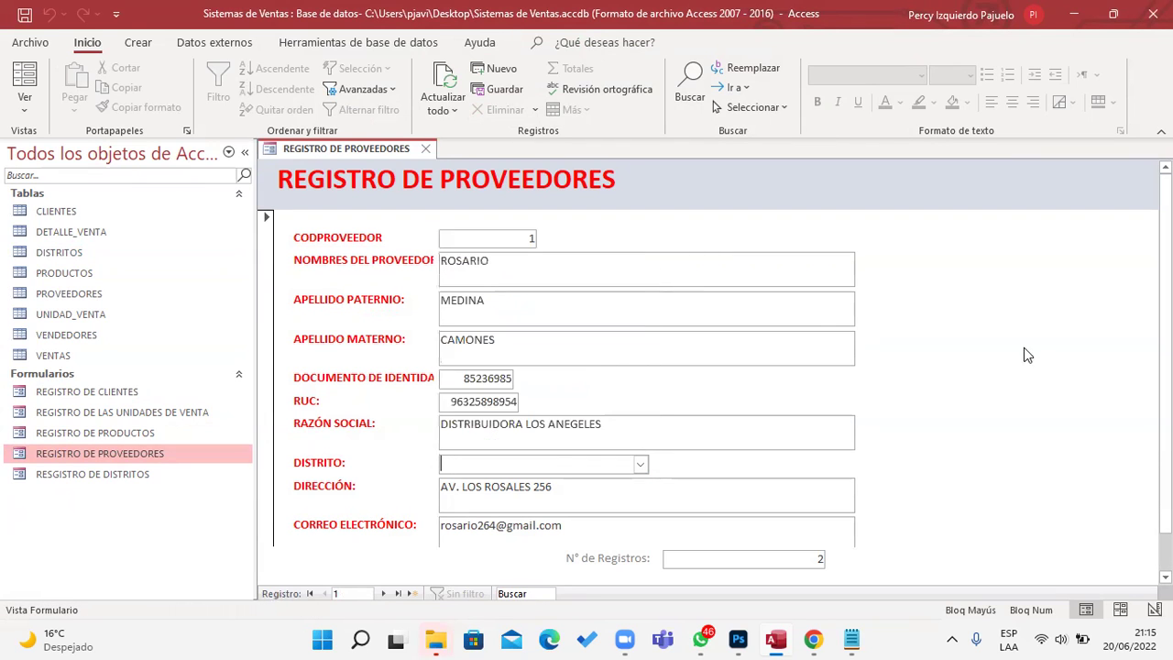
Delete the DISTRITO combo box and its label from the supplier form in Design view
right_click(908, 285)
left_click(977, 339)
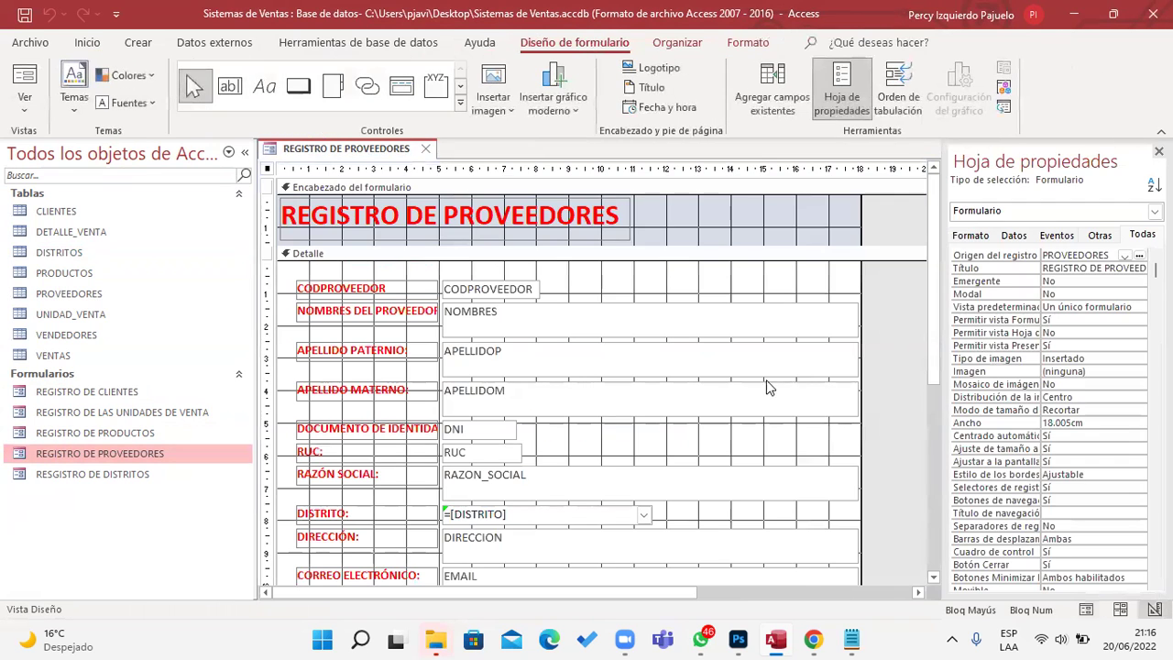
scroll(710, 403, "down", 5)
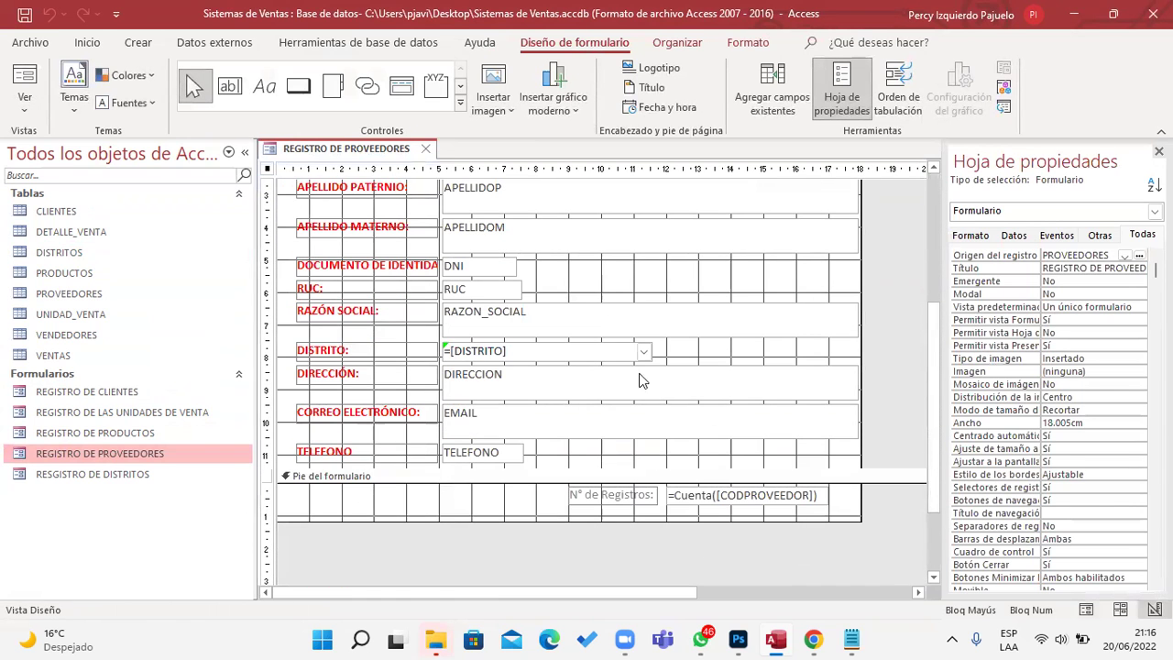
left_click(609, 355)
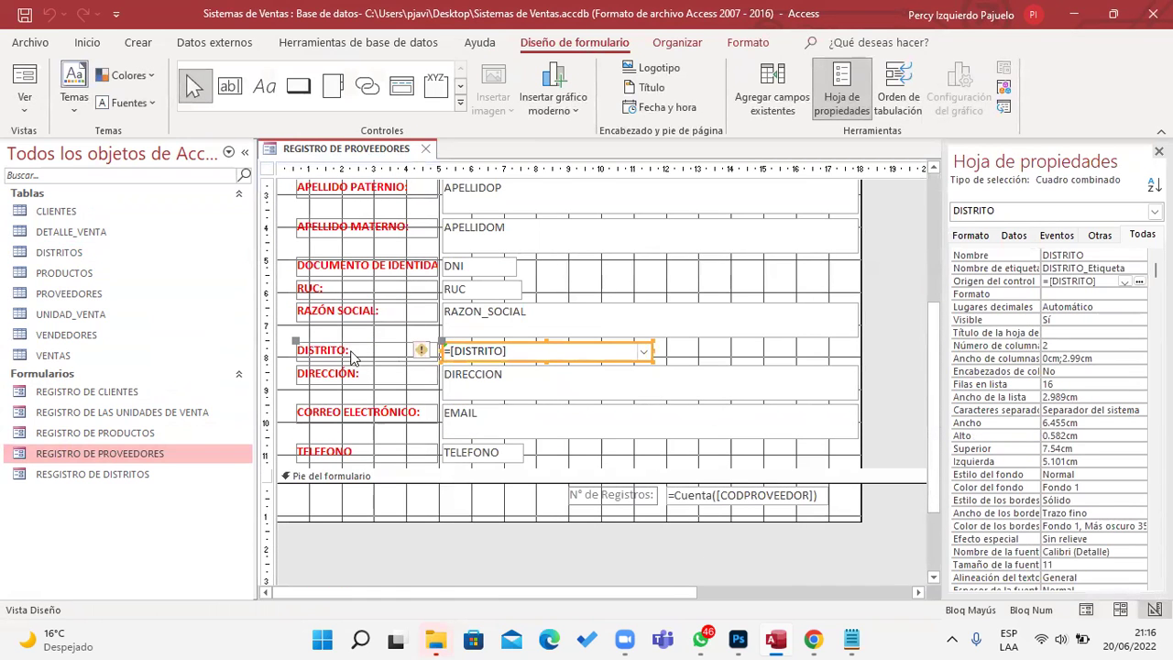
left_click_drag(329, 332, 555, 358)
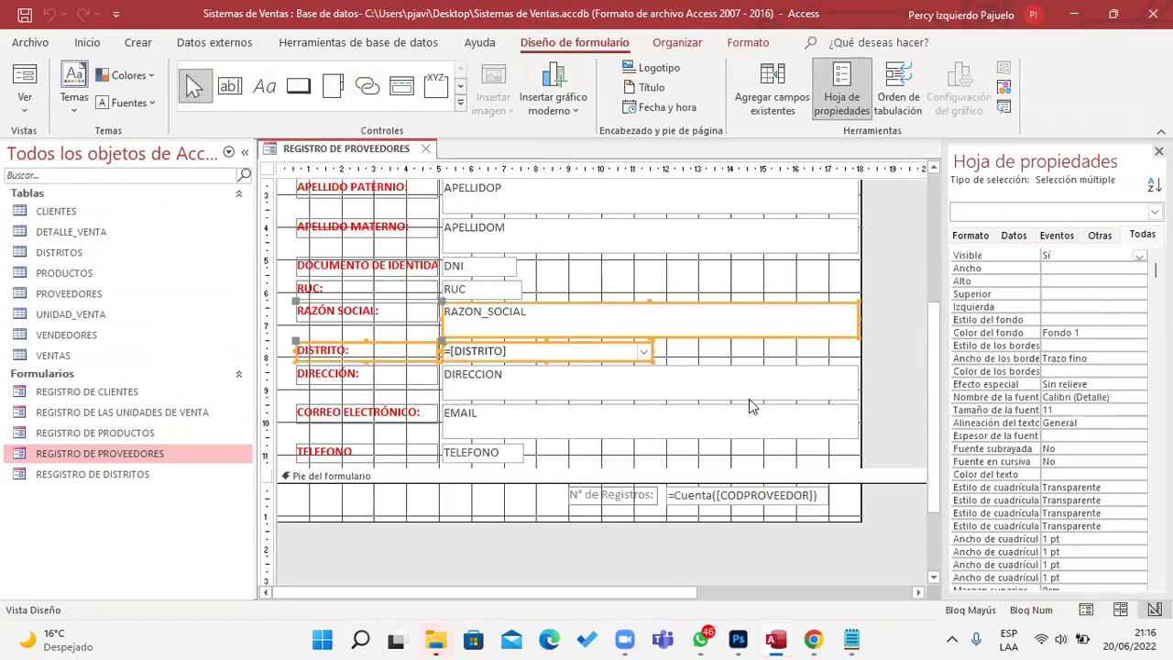
left_click(687, 358)
left_click_drag(687, 351, 357, 349)
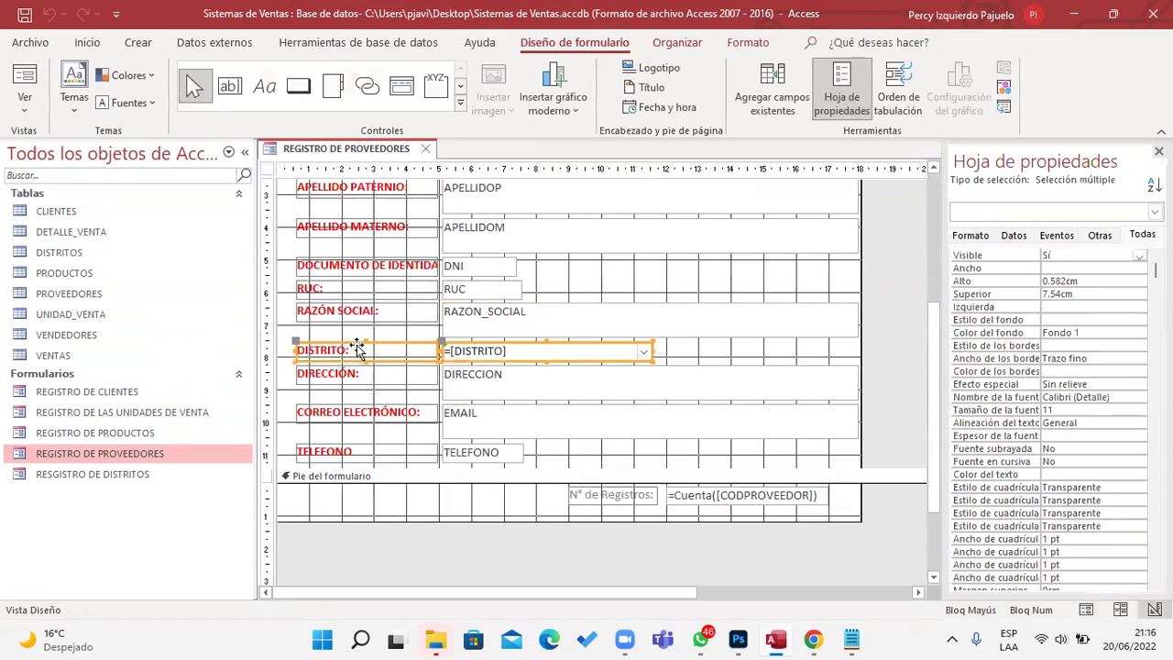
key("Delete")
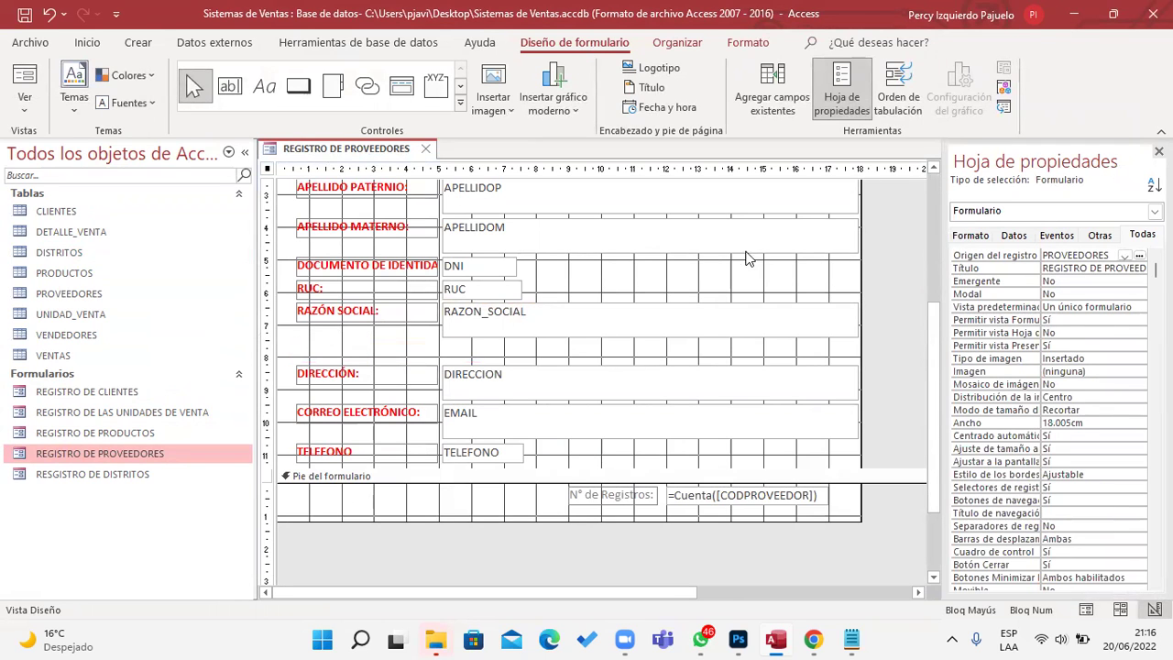
Add the DISTRITO field back to the supplier form between RAZÓN SOCIAL and DIRECCIÓN, align its label and combo box, and widen the combo box
left_click(794, 107)
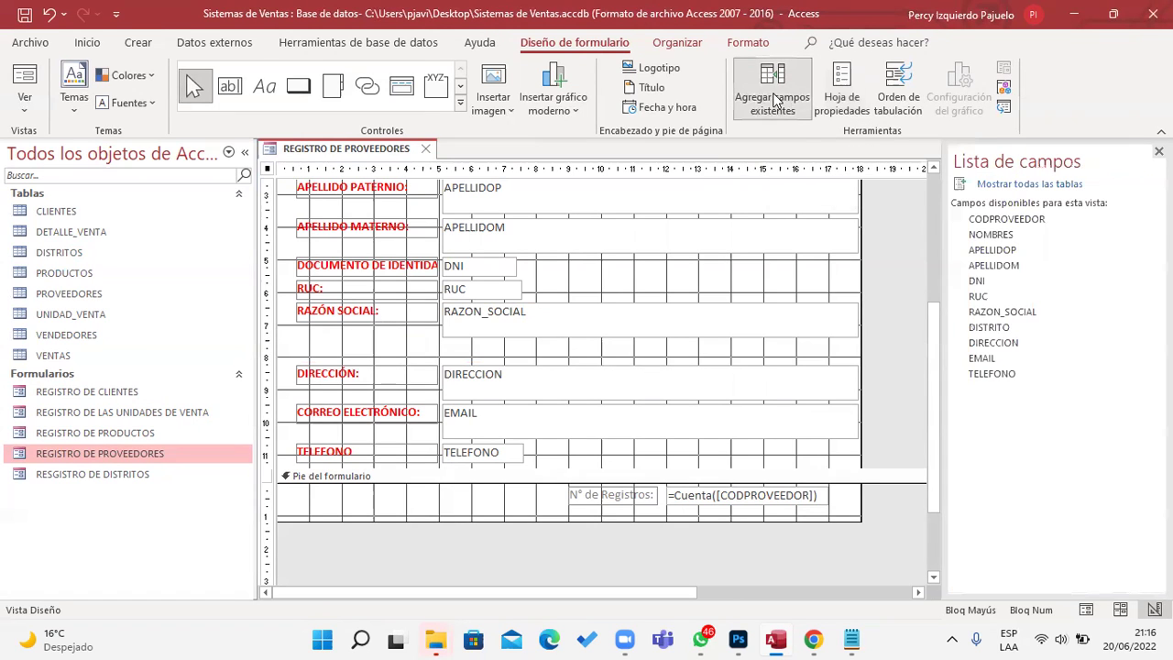
left_click(999, 330)
left_click_drag(990, 335, 539, 350)
left_click_drag(439, 347, 299, 334)
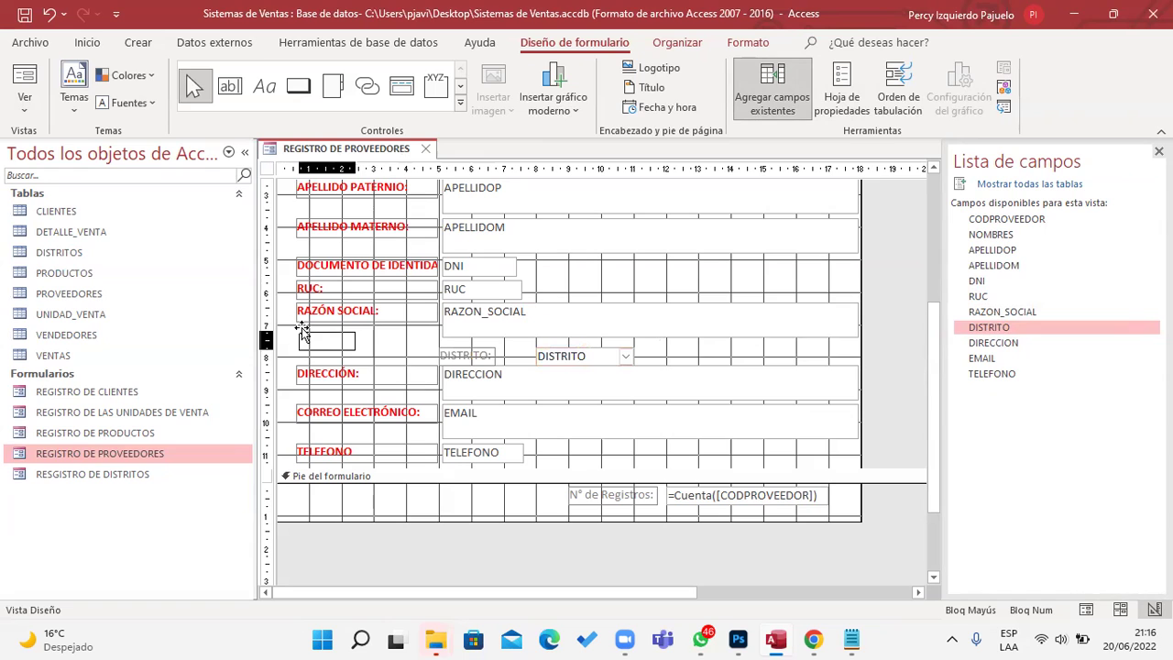
left_click(545, 353)
left_click_drag(545, 352, 451, 346)
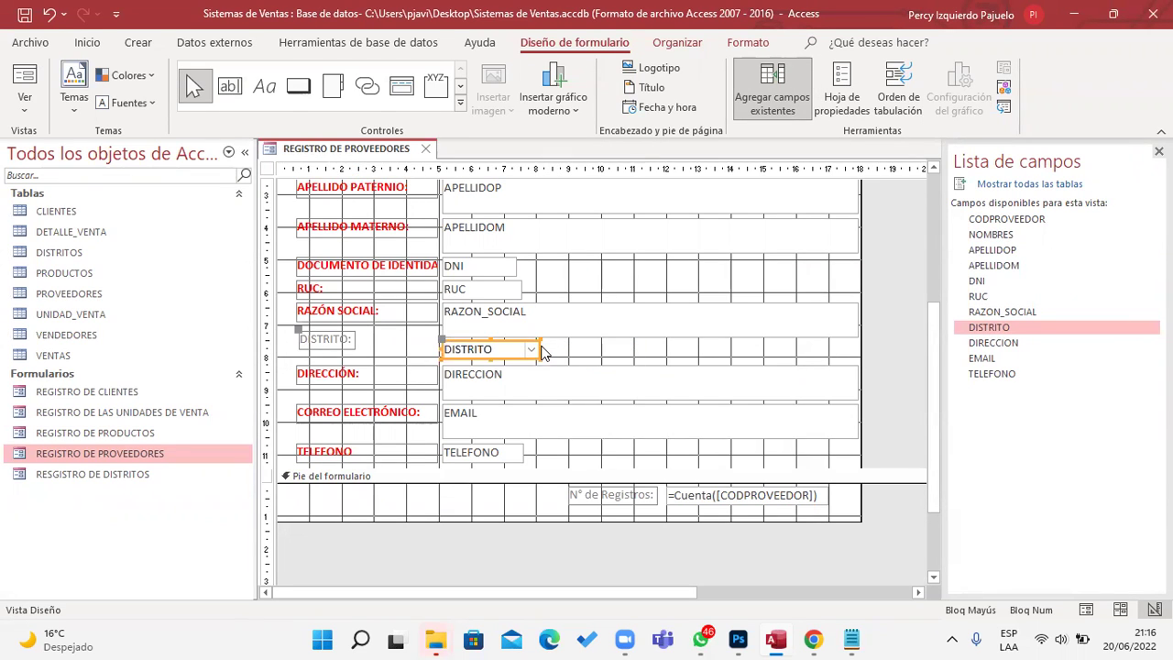
left_click_drag(541, 349, 603, 348)
Format the new DISTRITO label in bold red to match the other labels
left_click(341, 341)
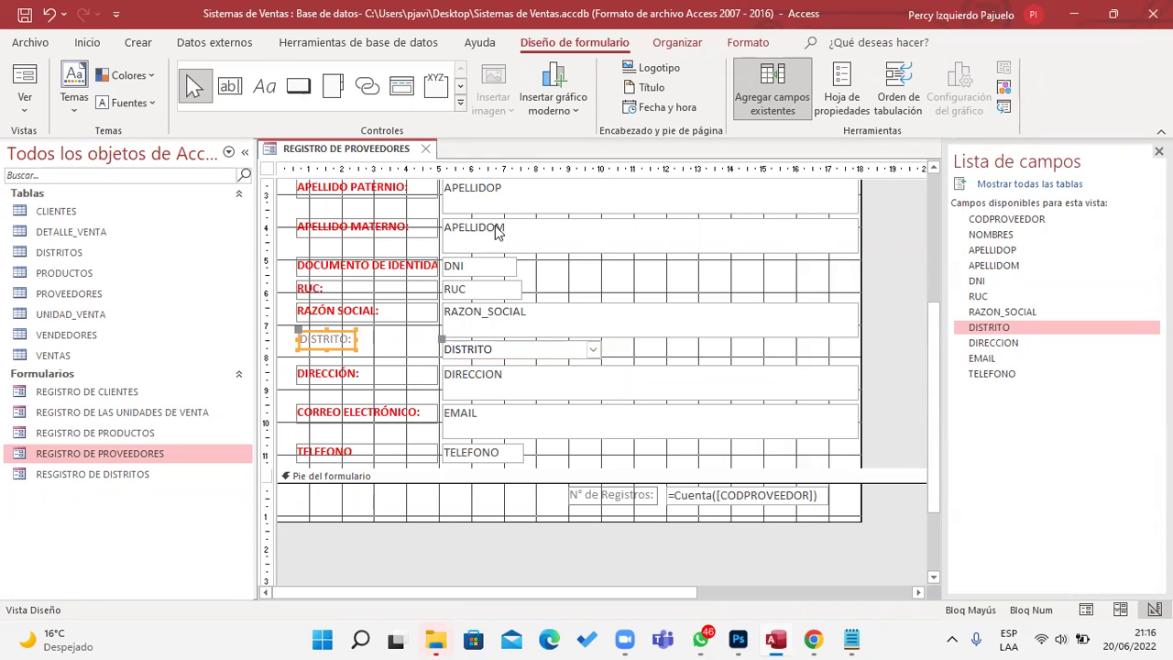
left_click(736, 46)
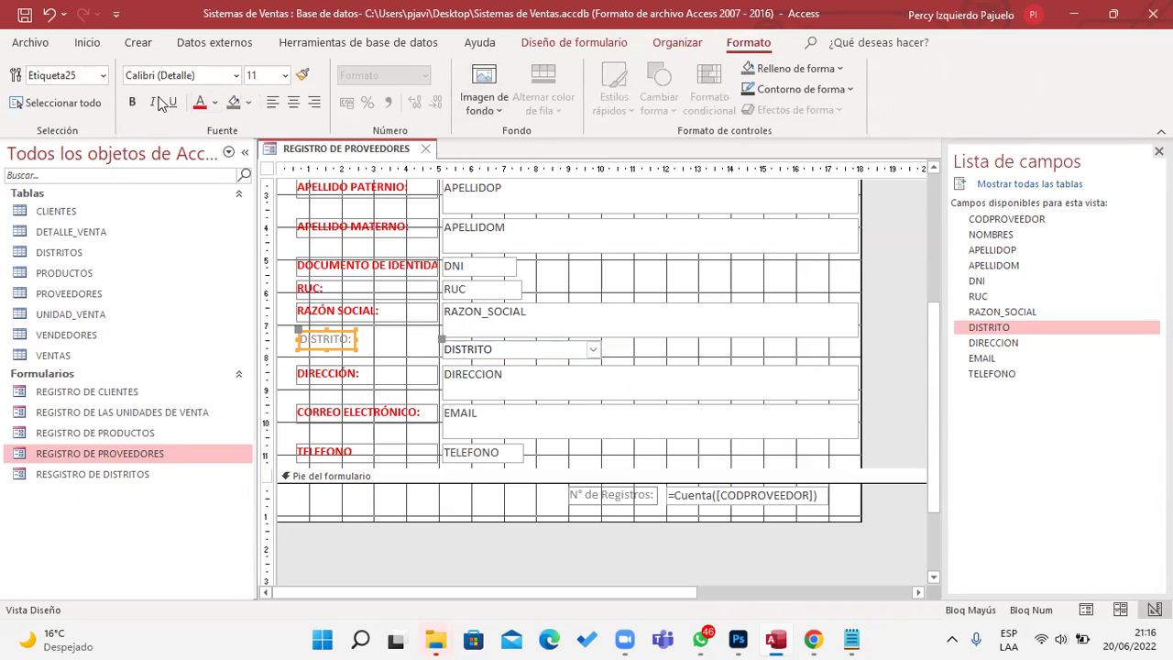
left_click(199, 101)
left_click(132, 101)
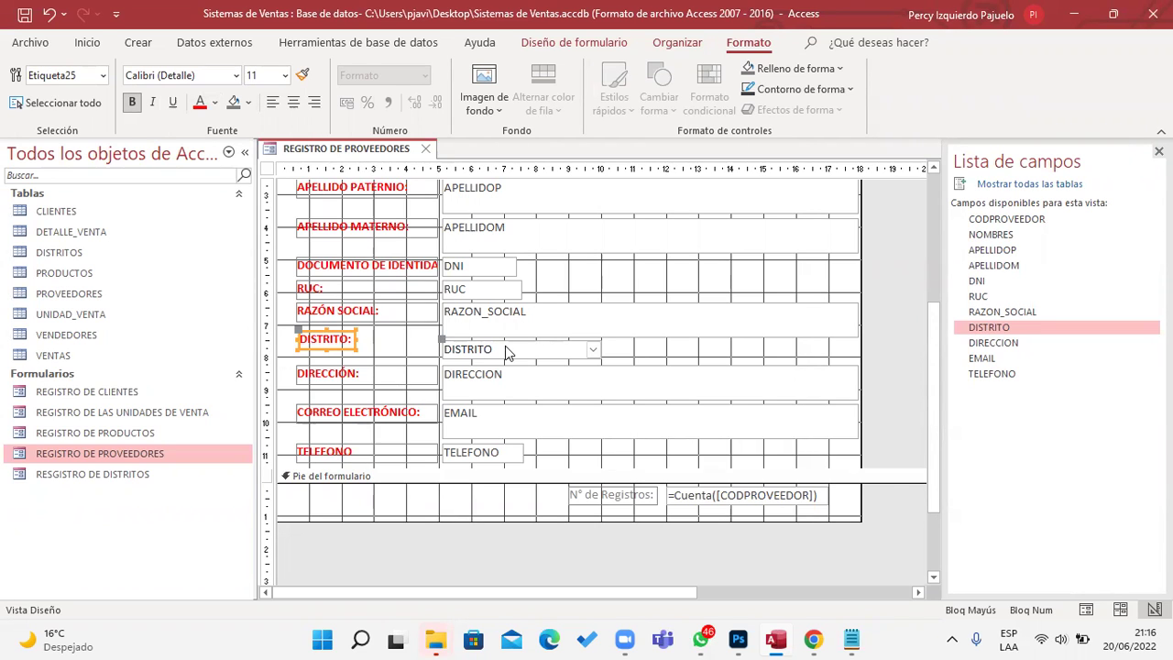
Test the DISTRITO list in Form view by choosing SURCO for the first supplier, and close the form, saving its design
left_click(584, 43)
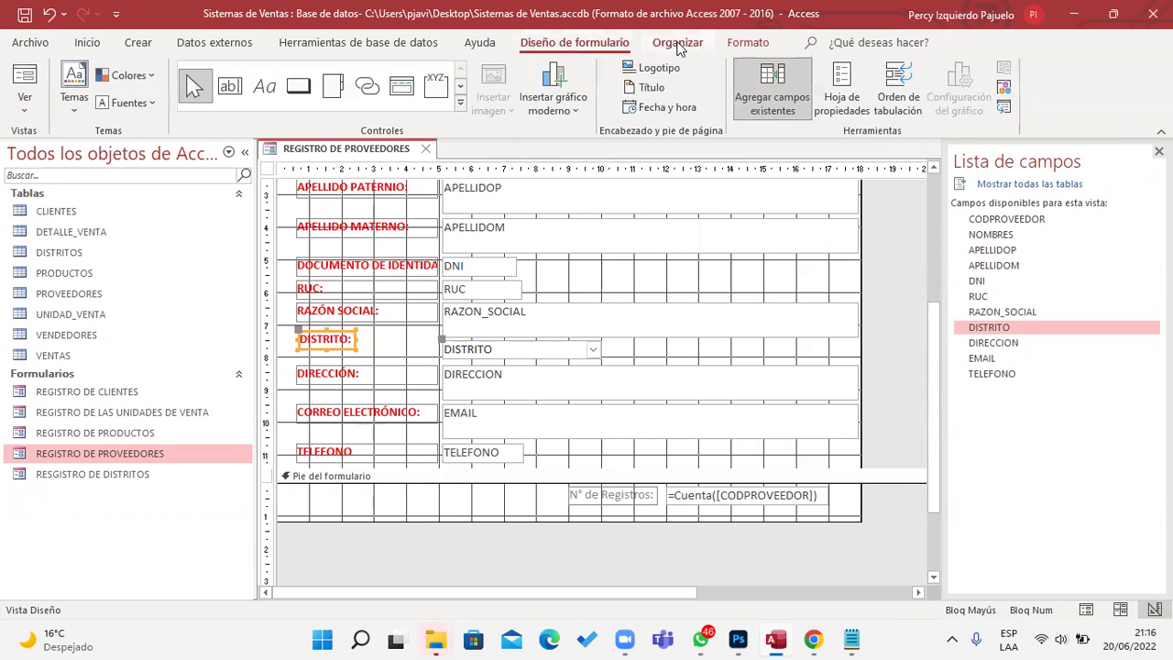
left_click(25, 78)
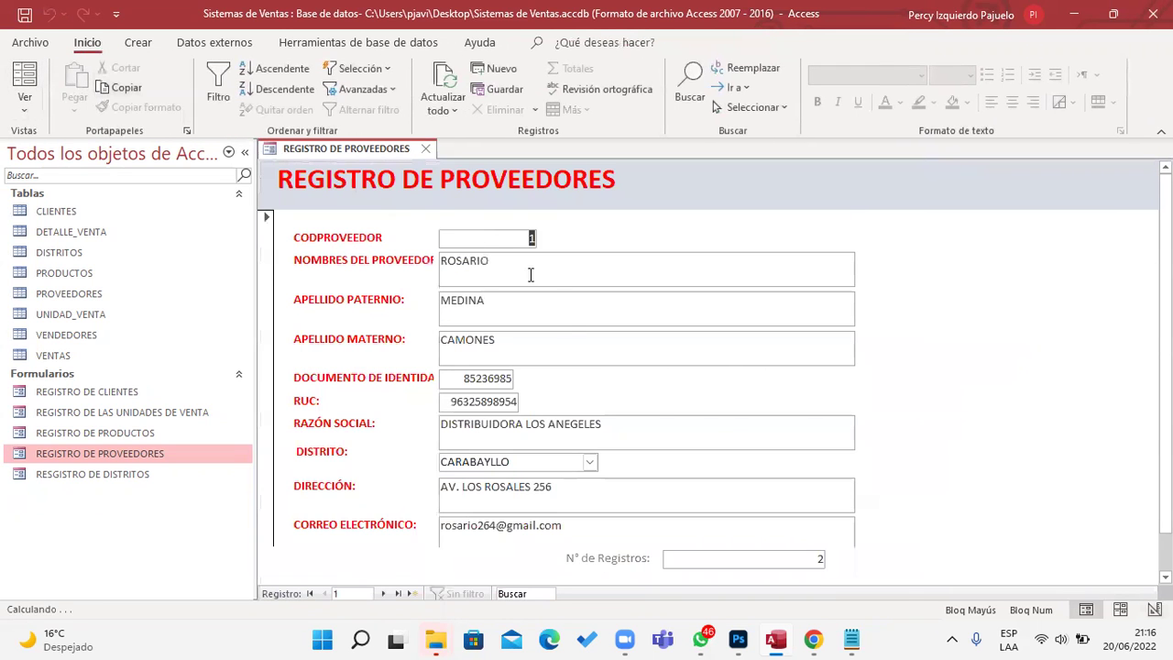
scroll(691, 445, "down", 1)
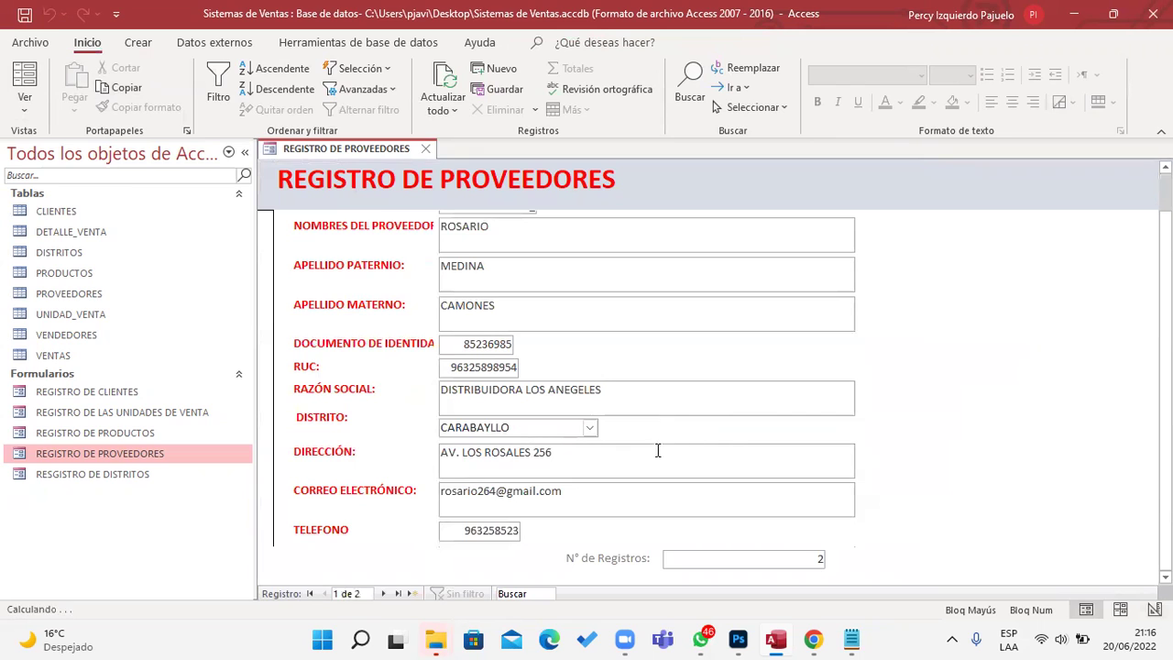
left_click(589, 427)
left_click(531, 372)
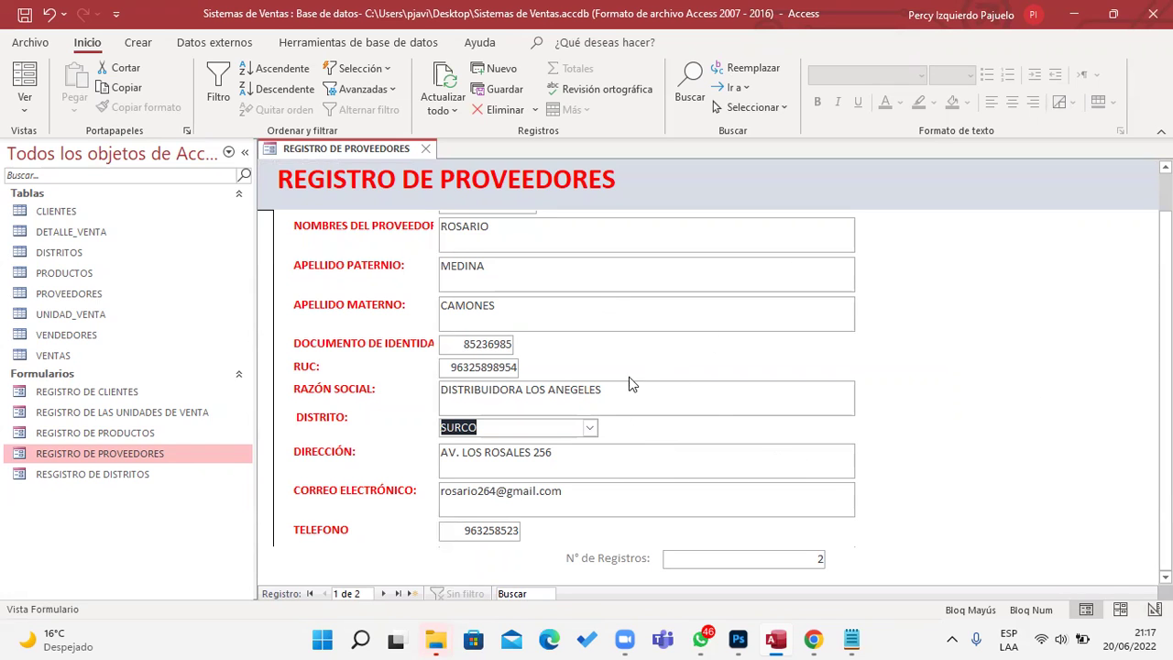
left_click(426, 149)
left_click(539, 363)
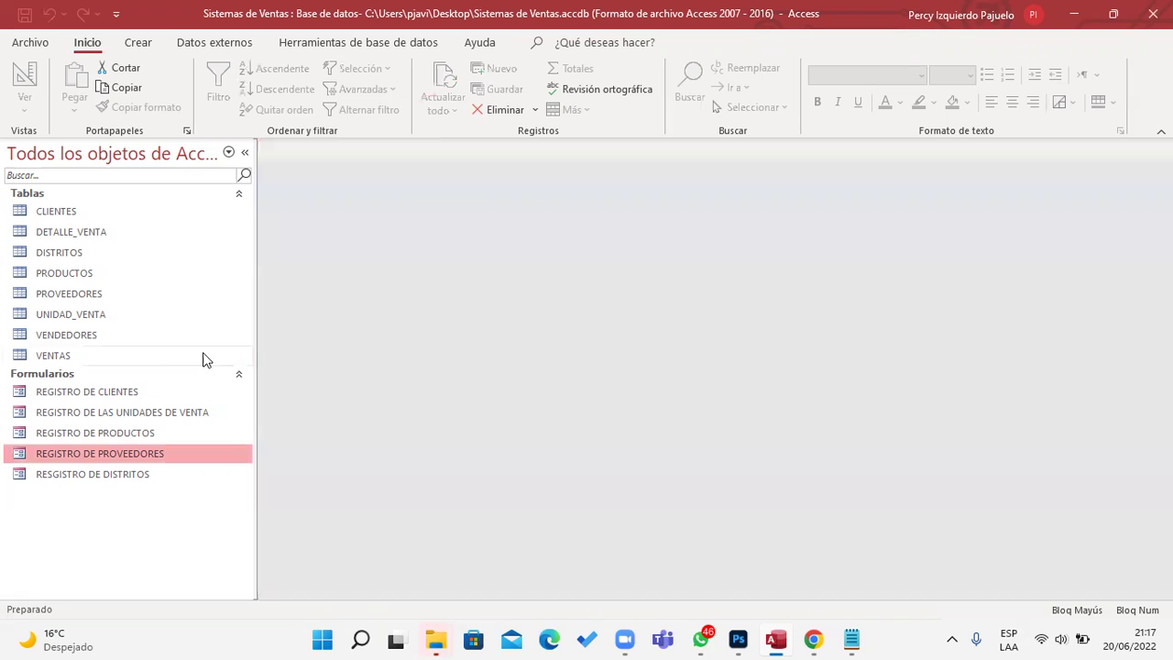
Open REGISTRO DE CLIENTES, set the first customer's district to LA VICTORIA, and close the form
double_click(136, 394)
left_click(645, 362)
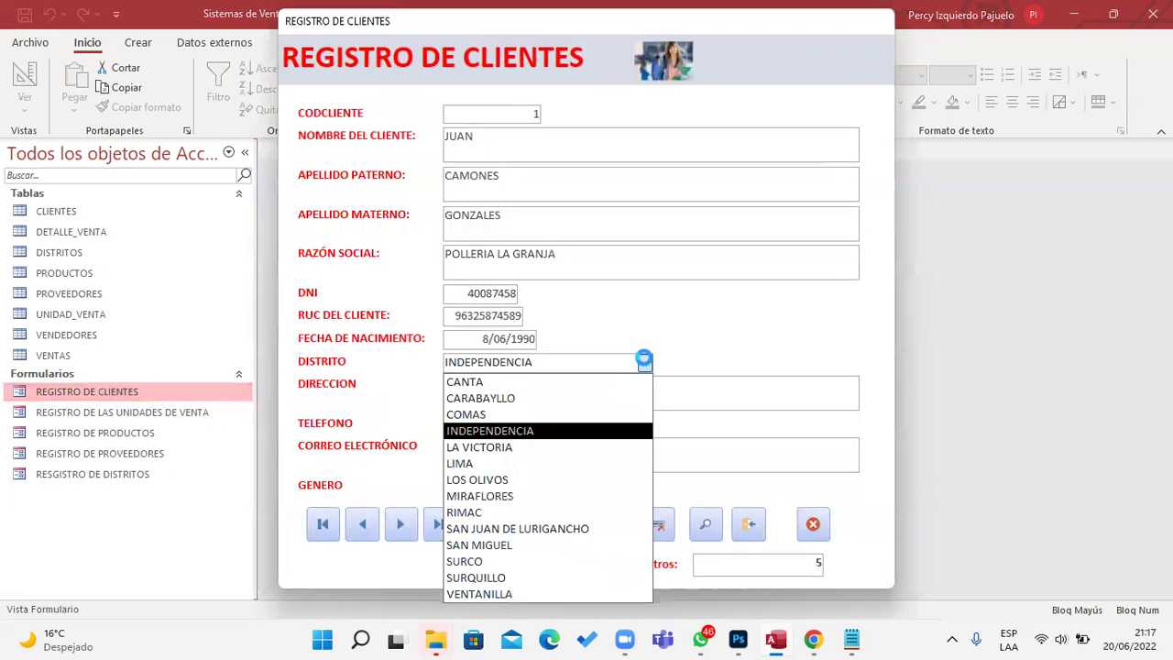
left_click(590, 448)
left_click(749, 520)
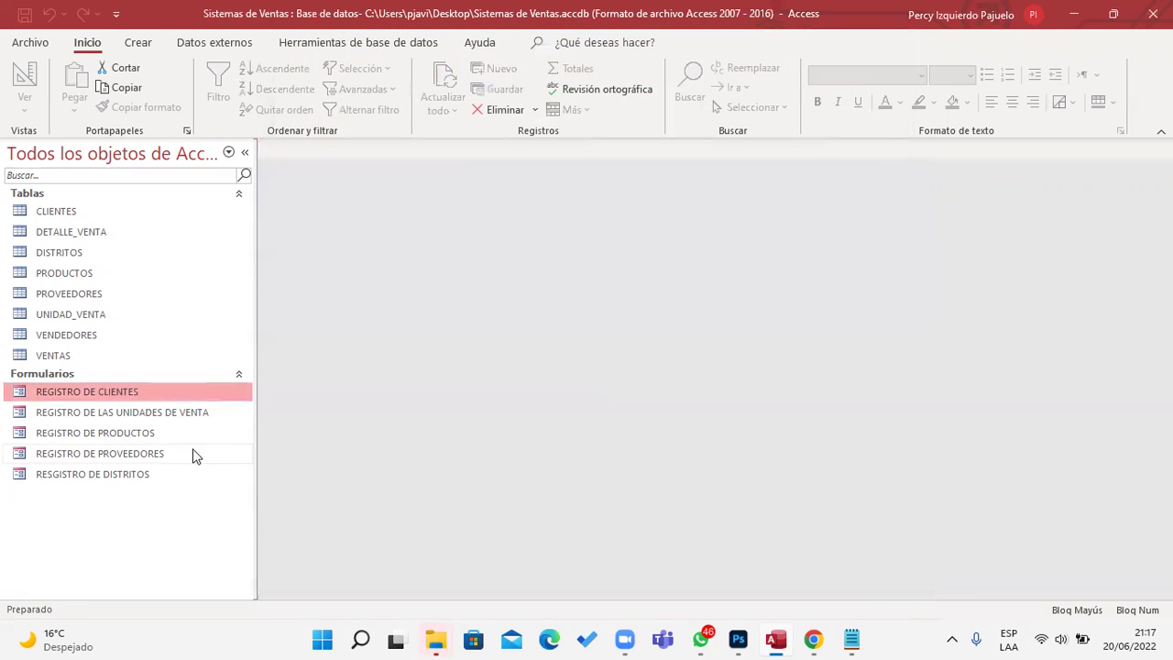
Reopen REGISTRO DE PROVEEDORES and set the first supplier's district to RIMAC
double_click(163, 450)
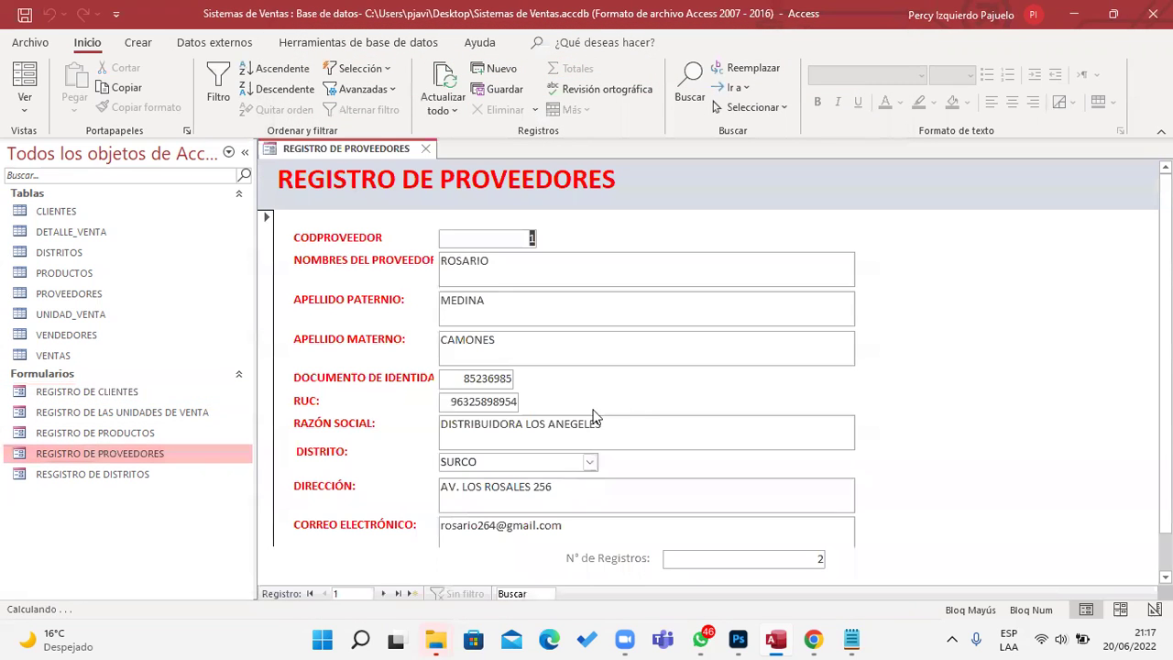
scroll(647, 431, "down", 1)
left_click(589, 428)
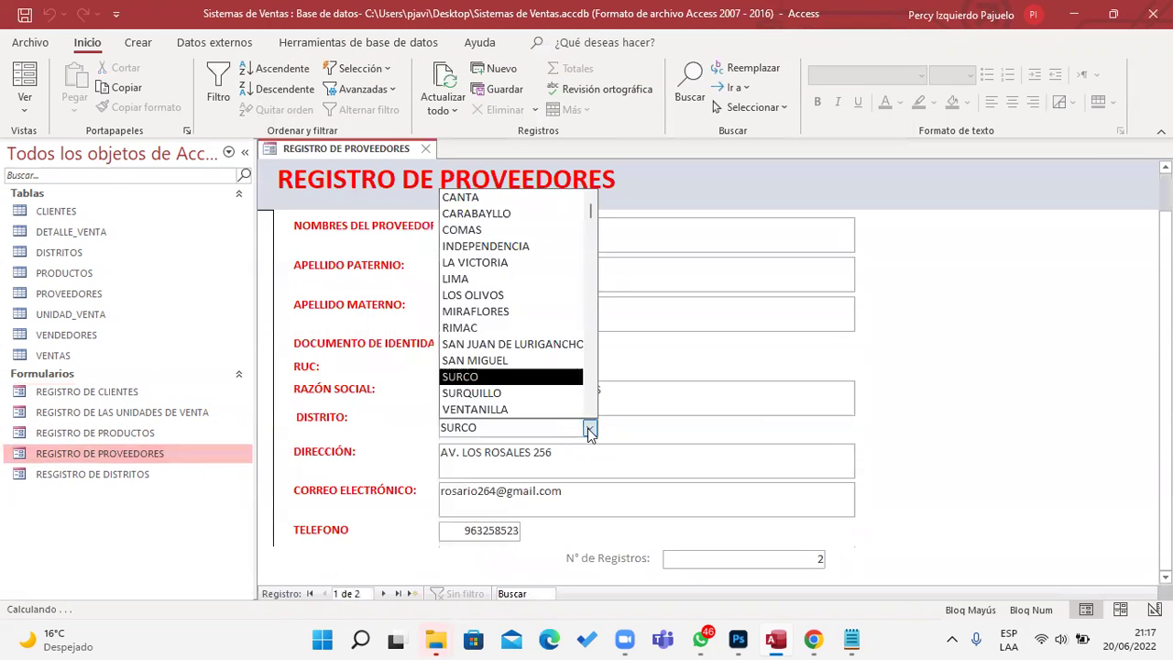
left_click(472, 327)
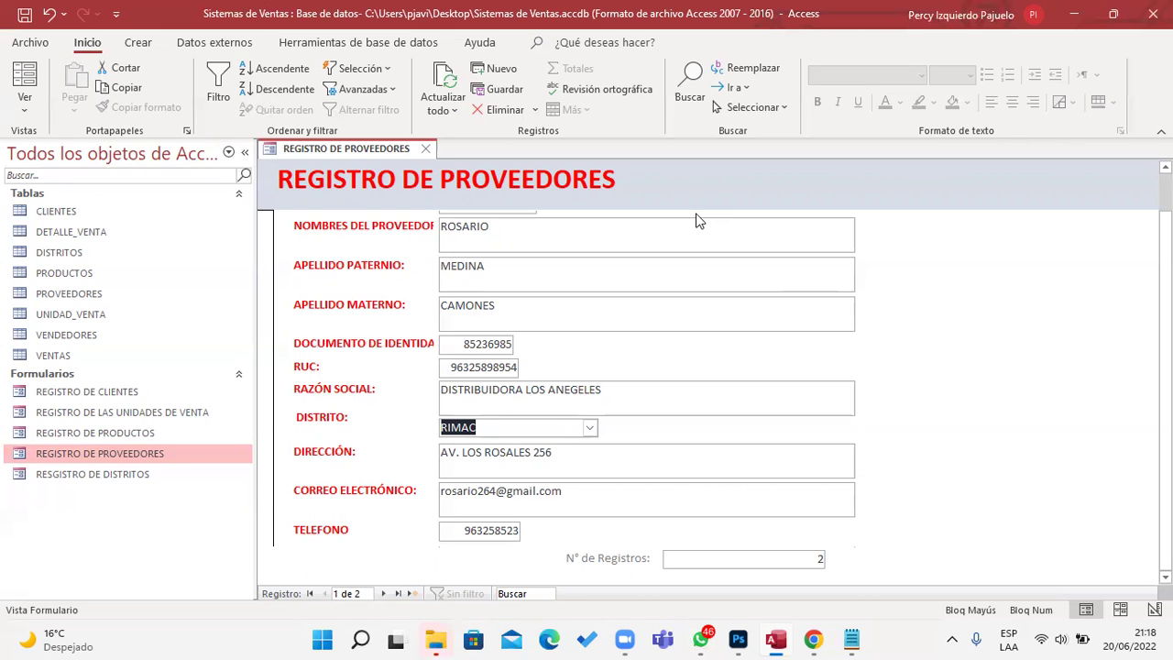
left_click(138, 42)
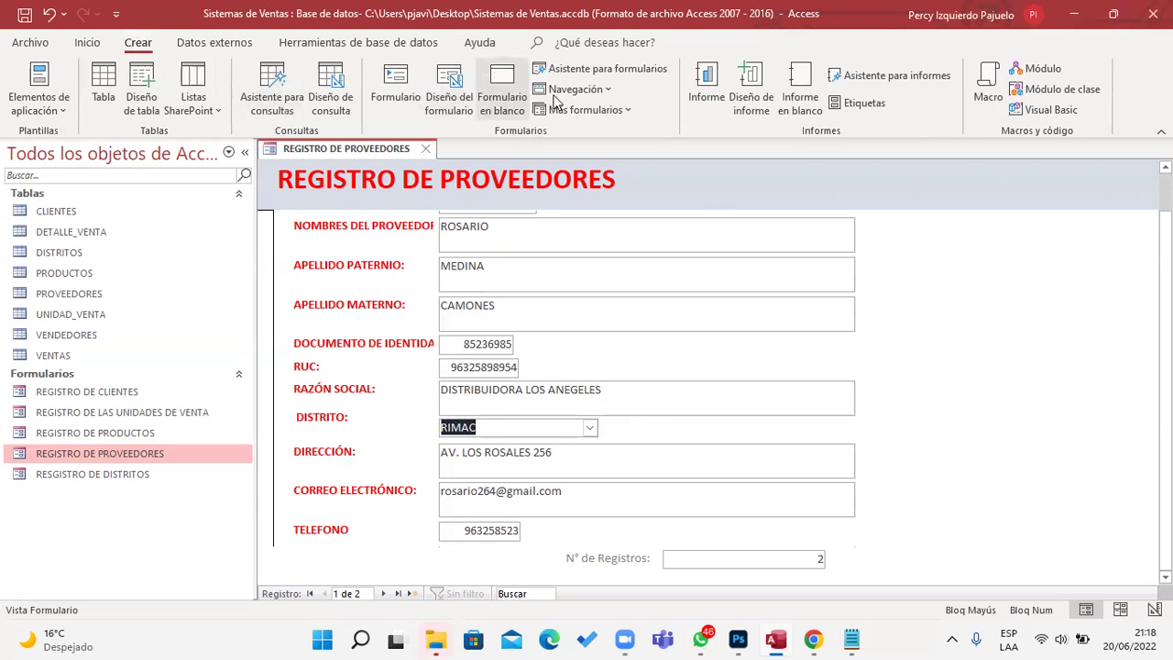
left_click(608, 69)
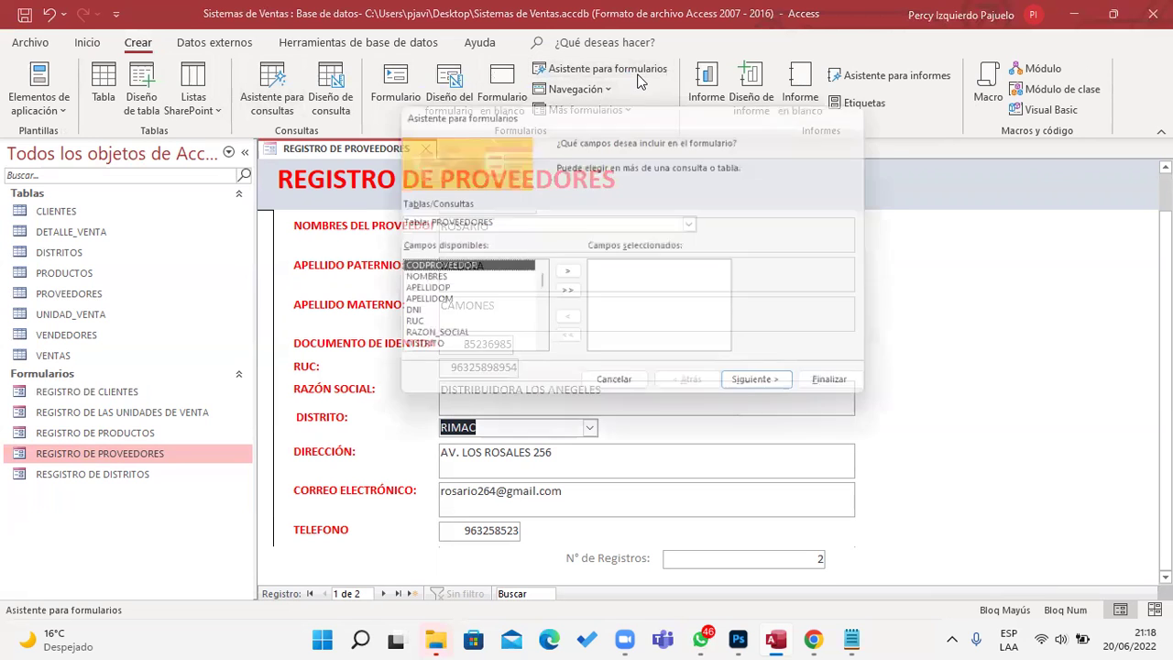
left_click(696, 226)
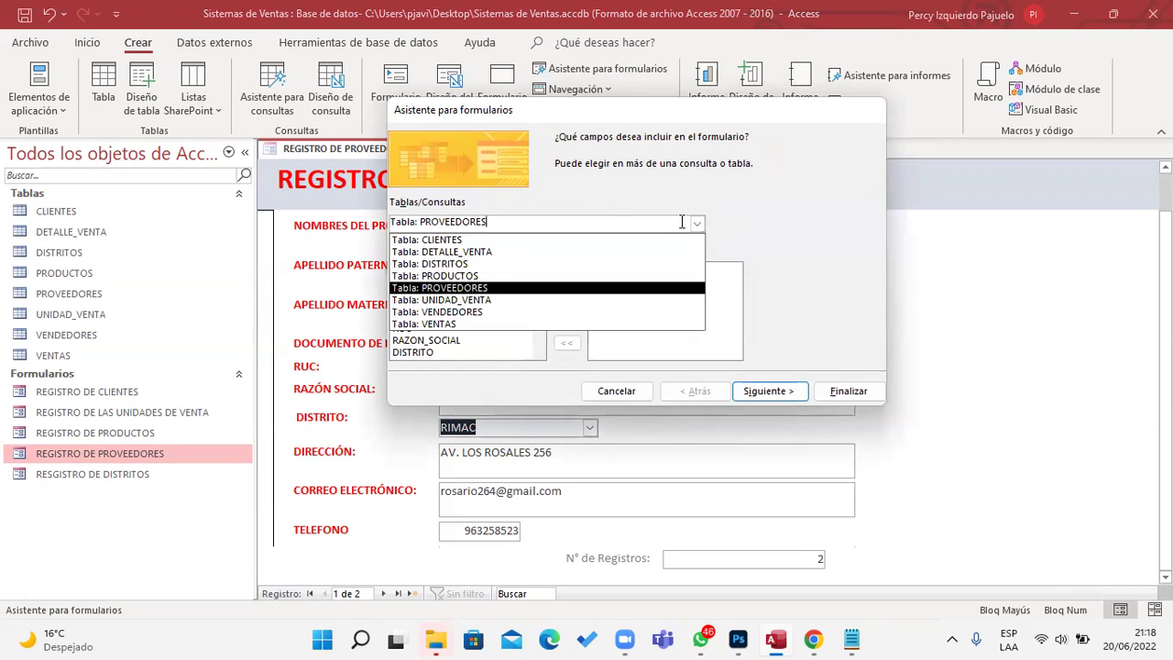
left_click(540, 289)
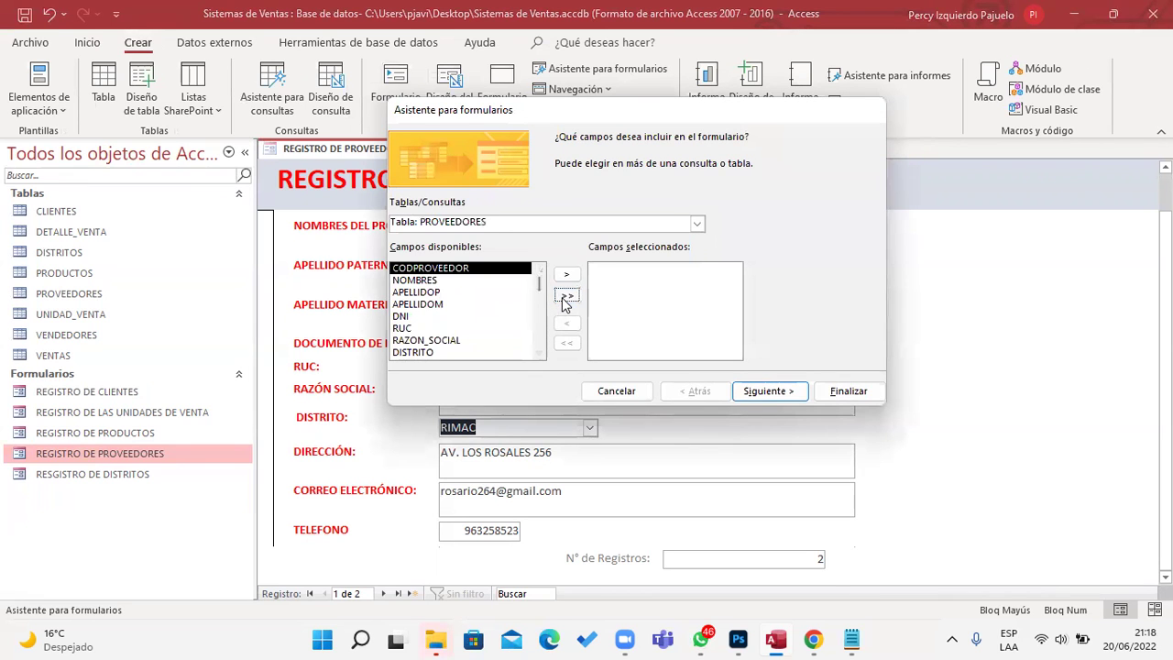
left_click(566, 298)
left_click(754, 394)
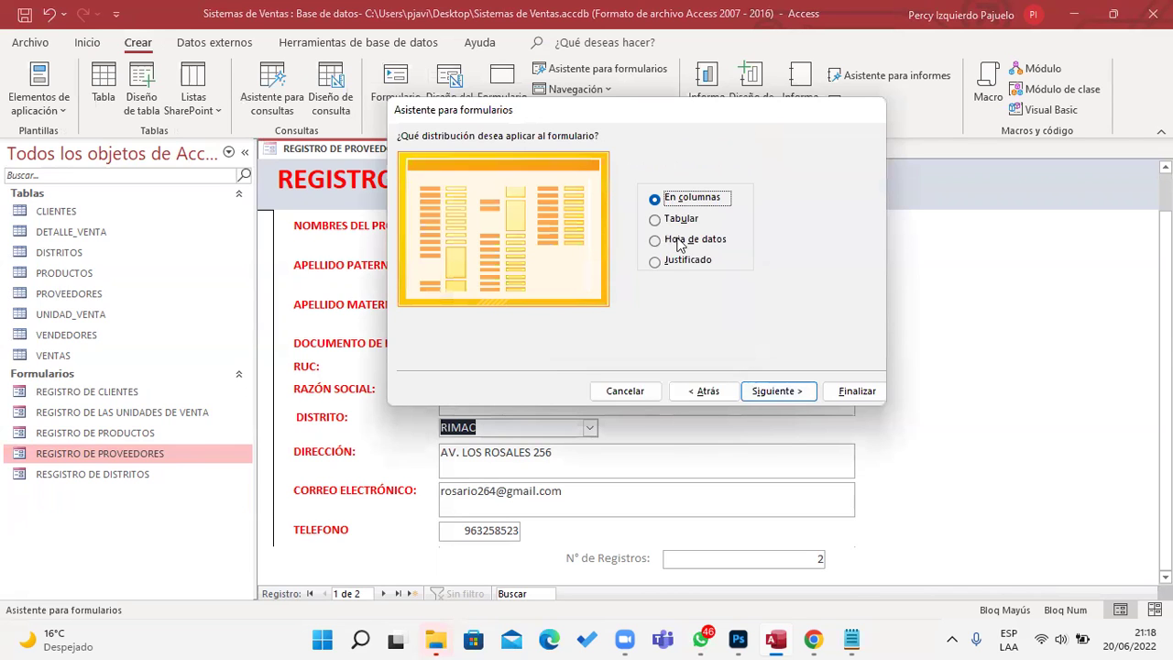
left_click(758, 391)
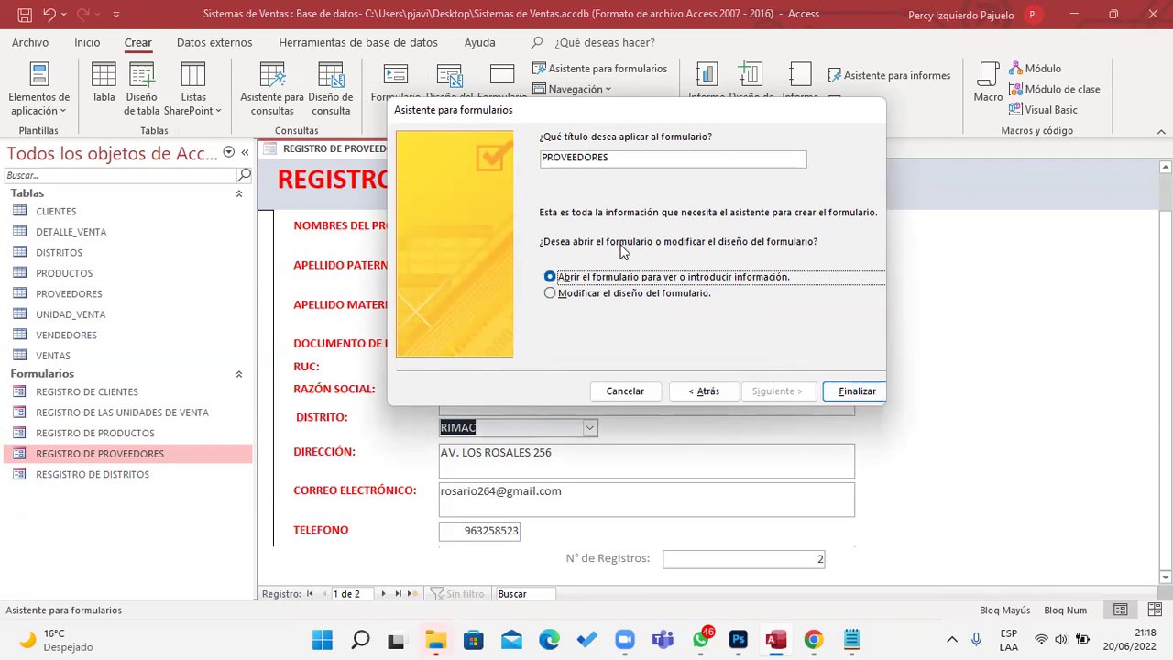
left_click(547, 158)
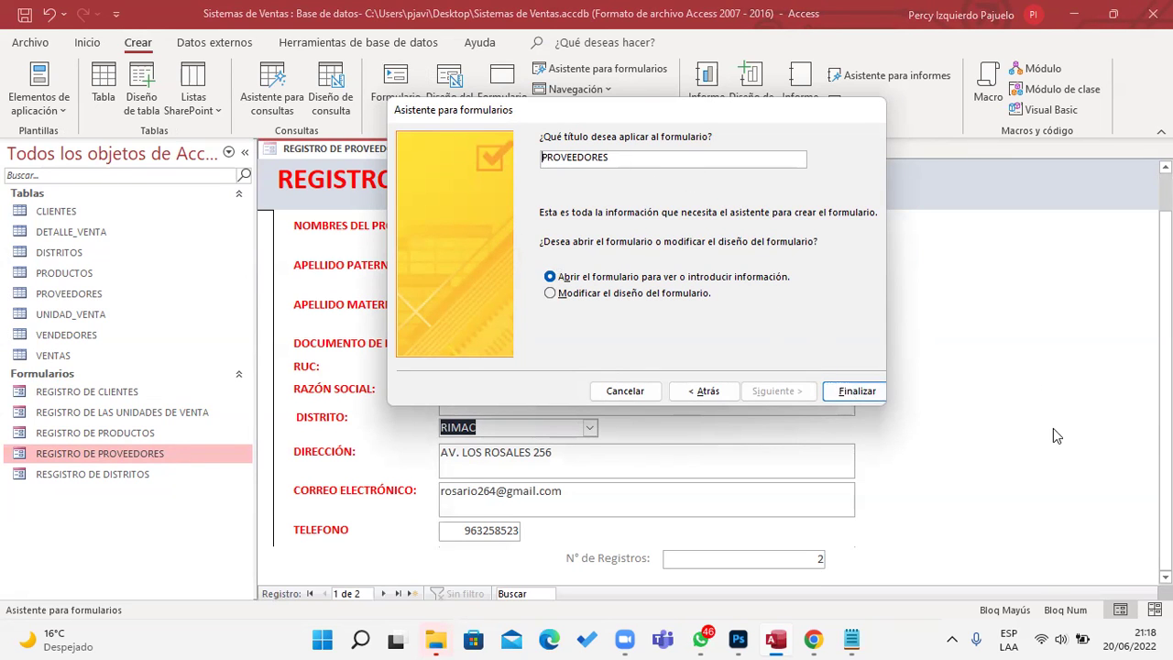
key("Return")
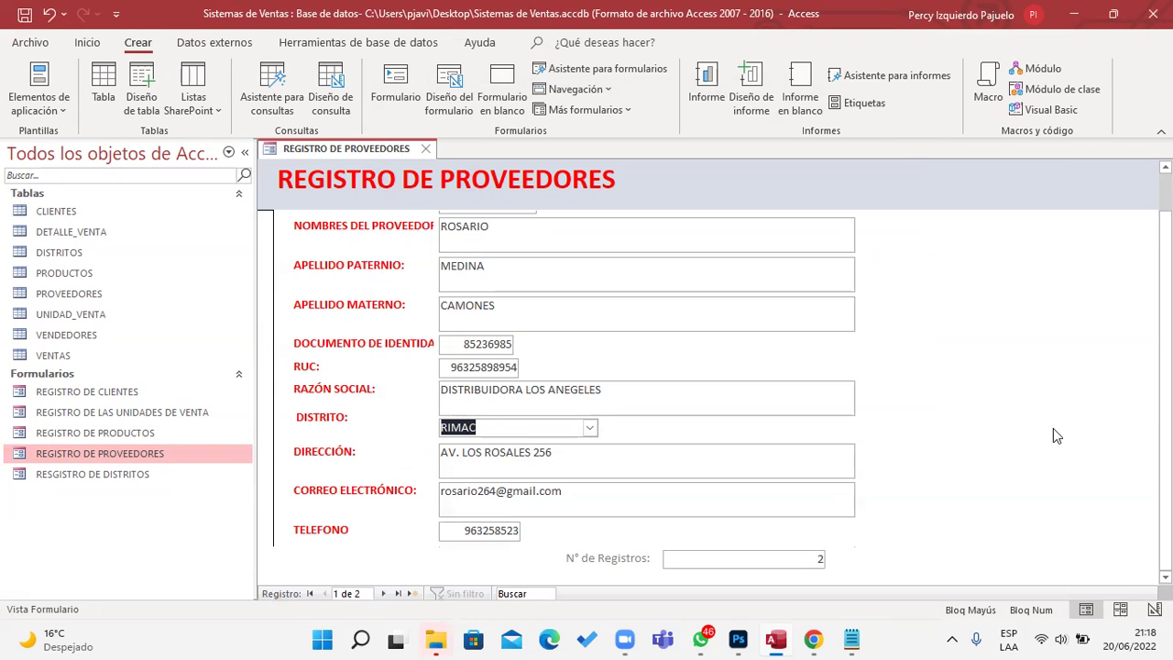
left_click(629, 110)
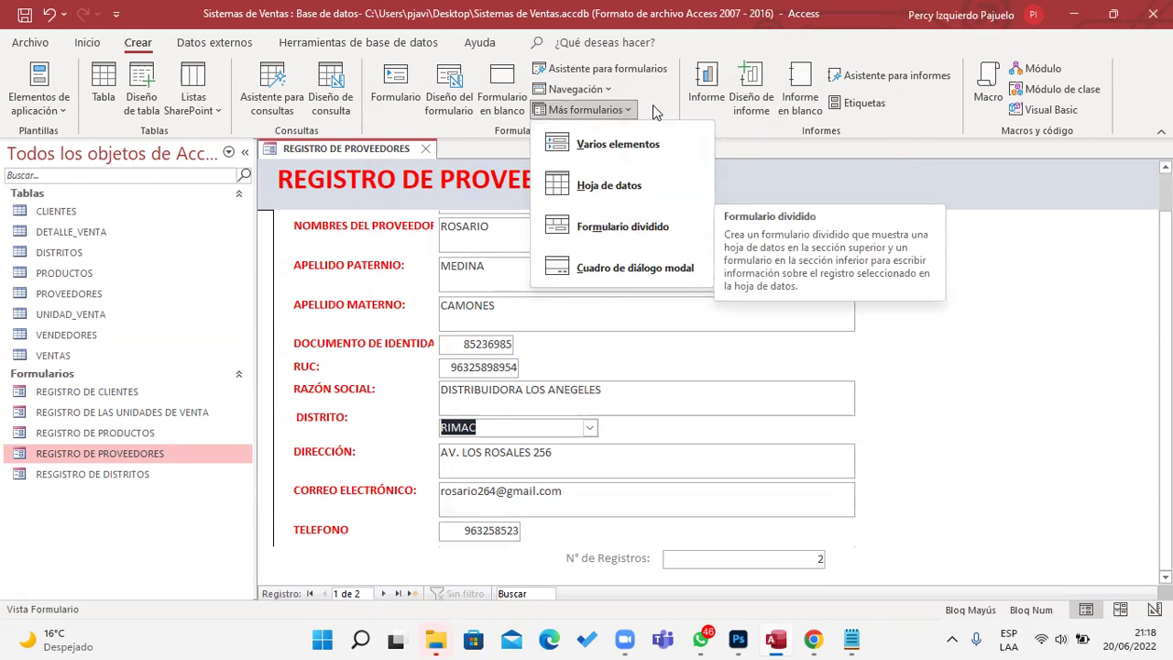
left_click(586, 109)
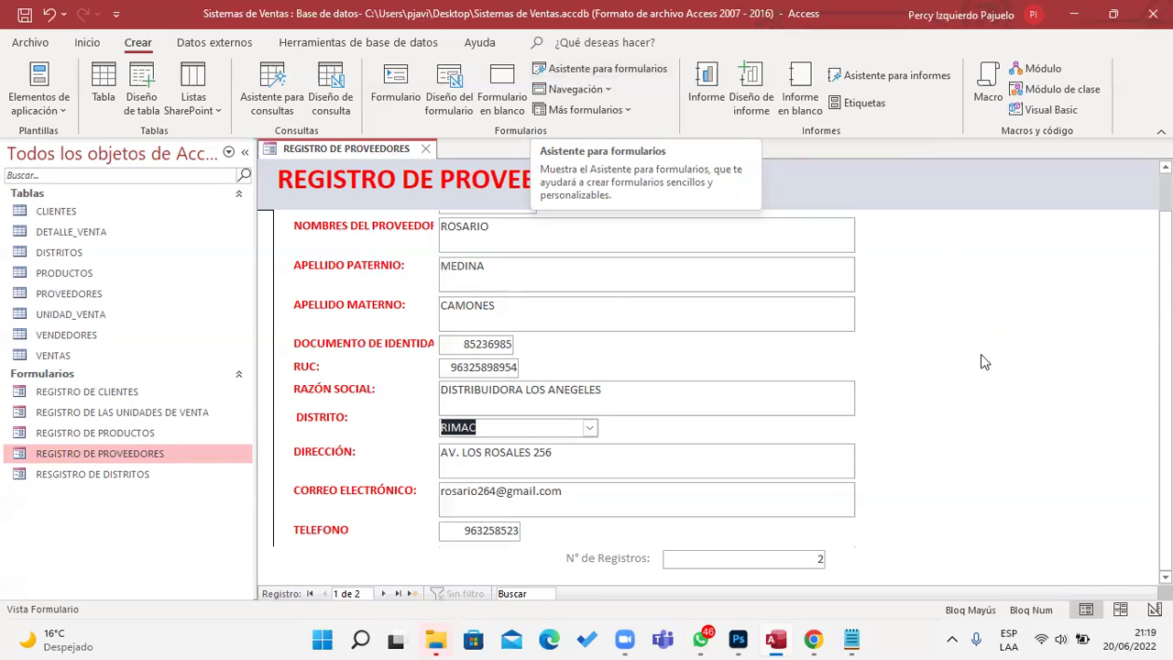
Switch REGISTRO DE PROVEEDORES to Design view and set the form's Emergente property to Sí
right_click(958, 250)
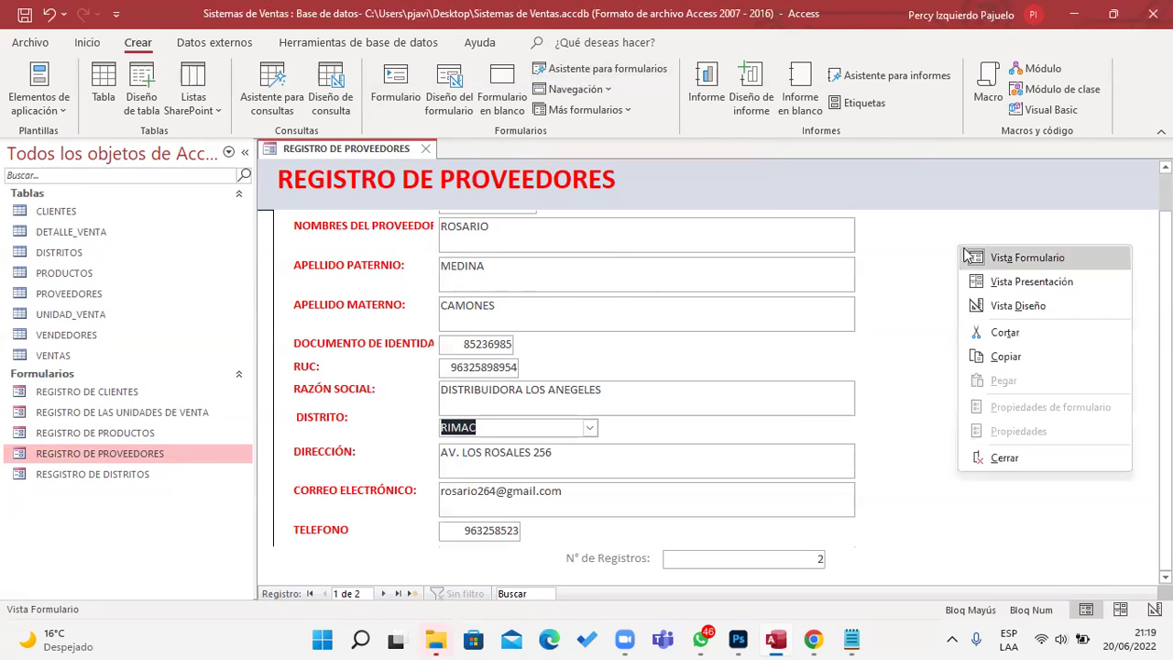
left_click(991, 308)
scroll(794, 380, "down", 2)
scroll(797, 347, "up", 2)
left_click(802, 290)
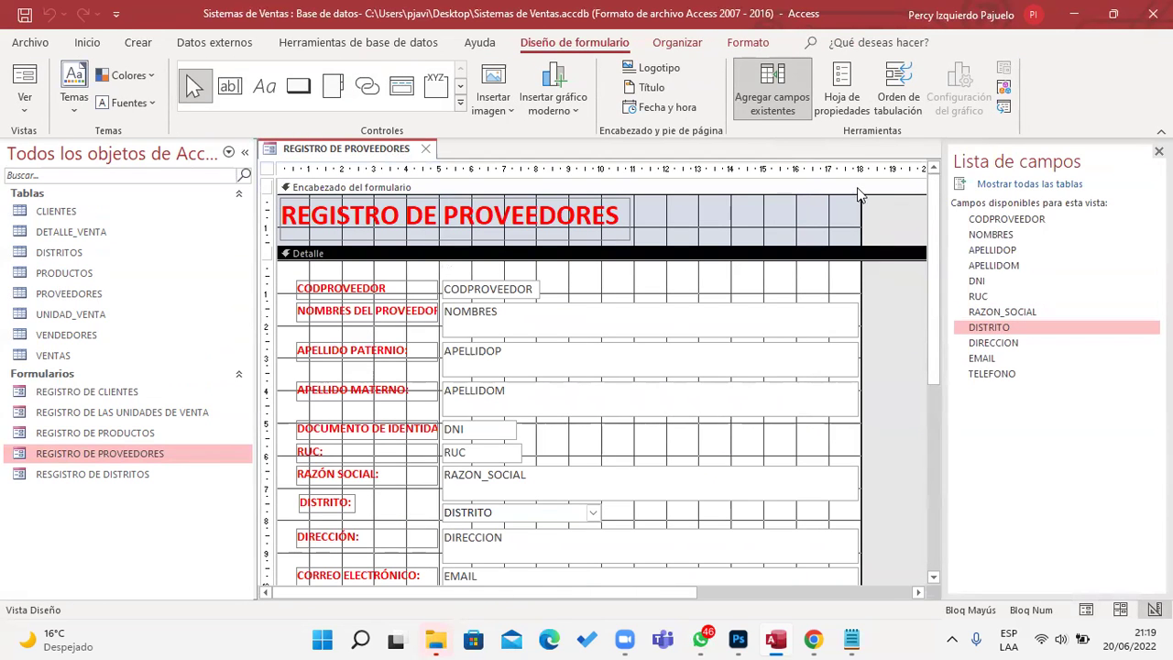
left_click(841, 88)
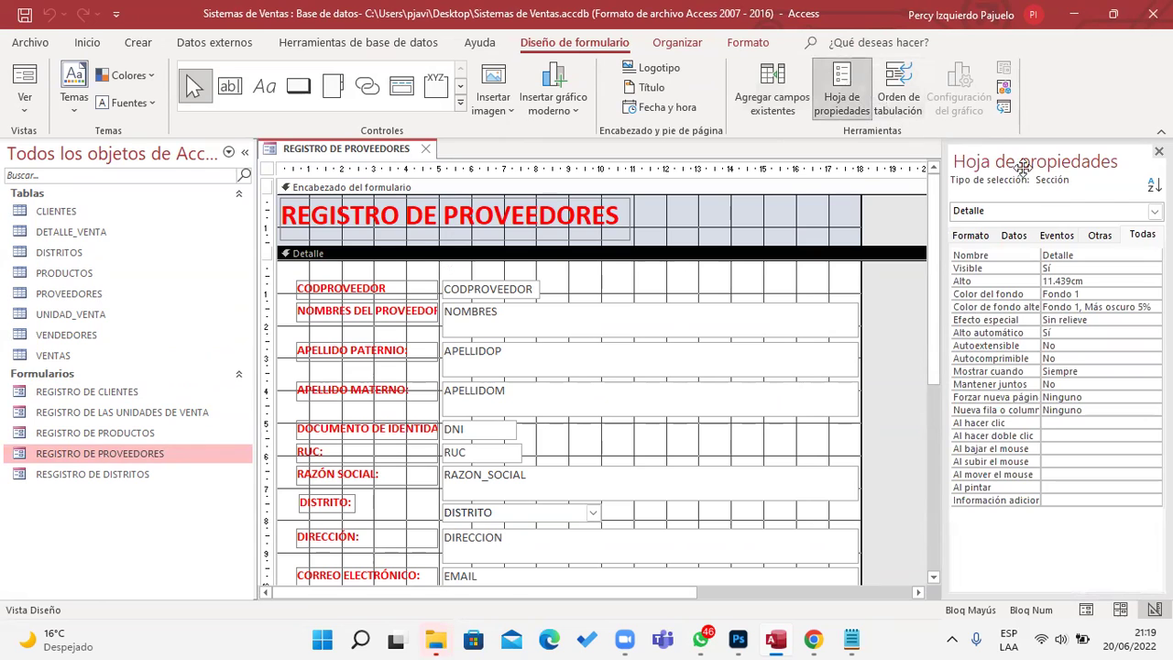
left_click(1154, 211)
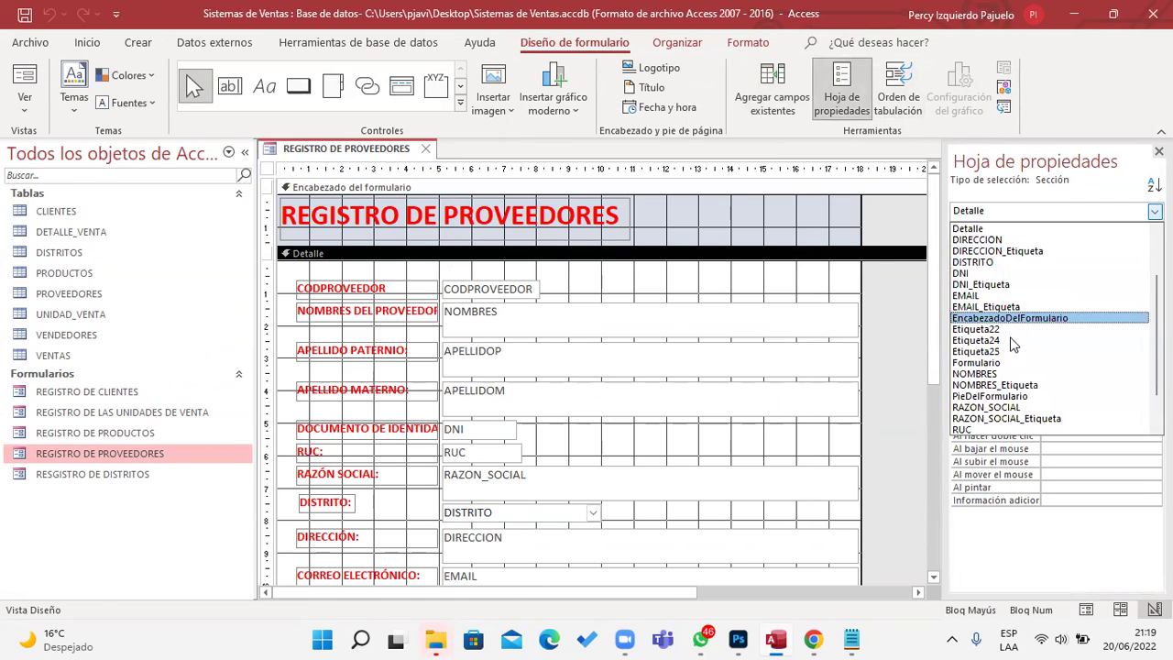
left_click(990, 363)
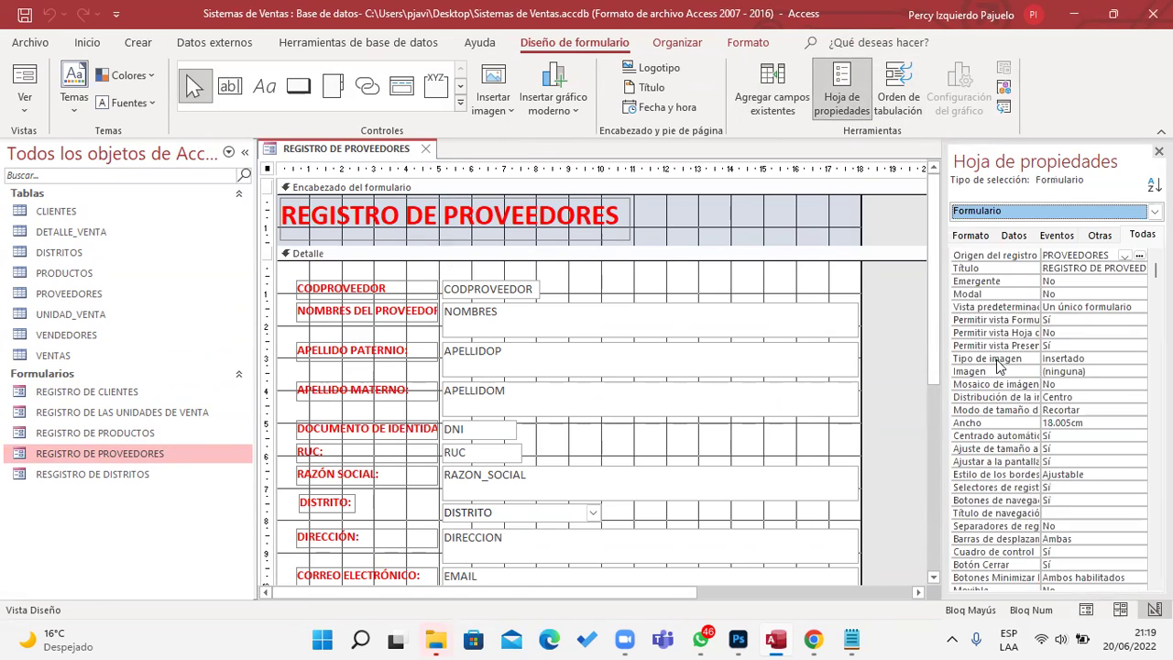
double_click(1013, 287)
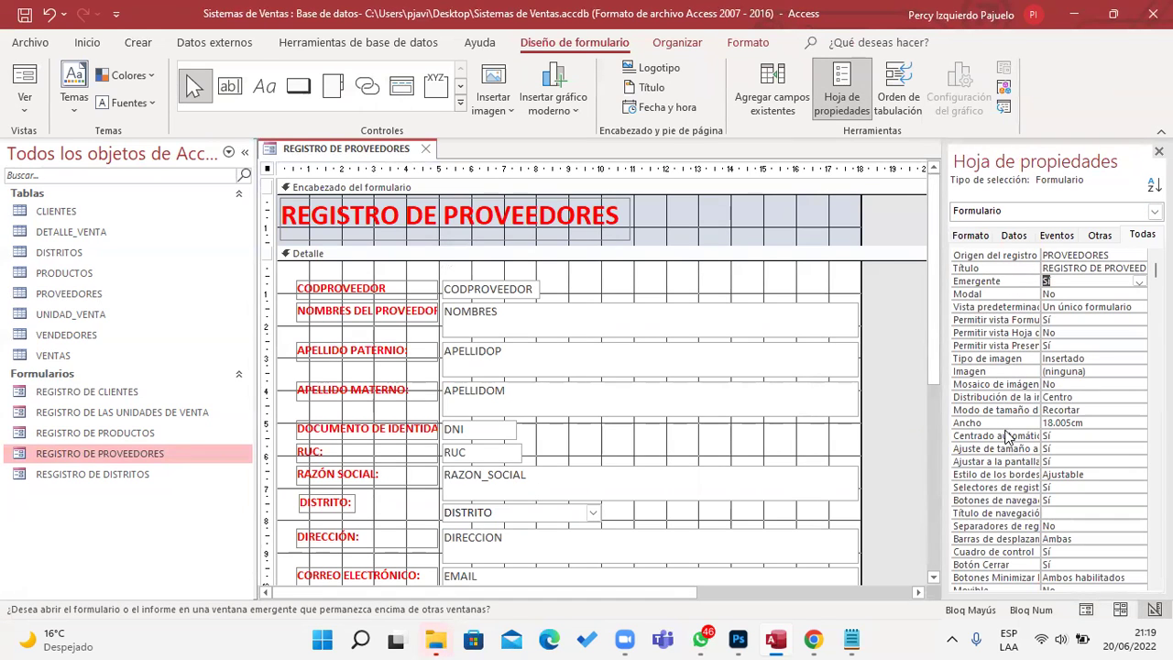
Set the form's border style to Diálogo, record selectors and navigation buttons to No, and scroll bars to Ninguna
double_click(1001, 476)
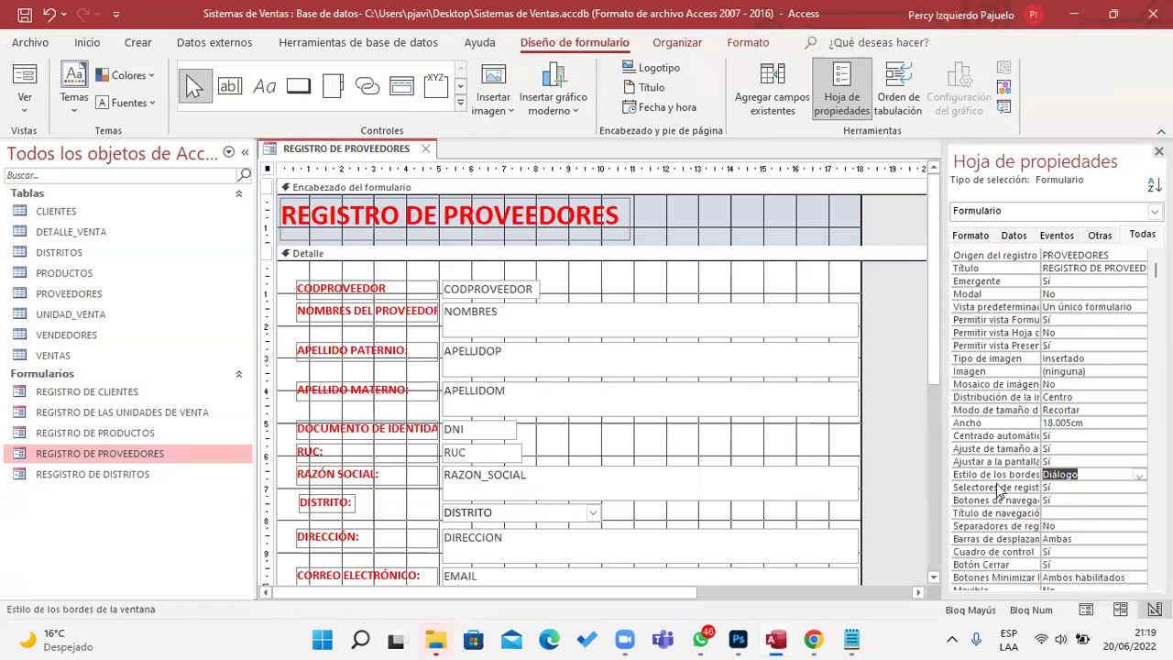
double_click(994, 487)
double_click(988, 501)
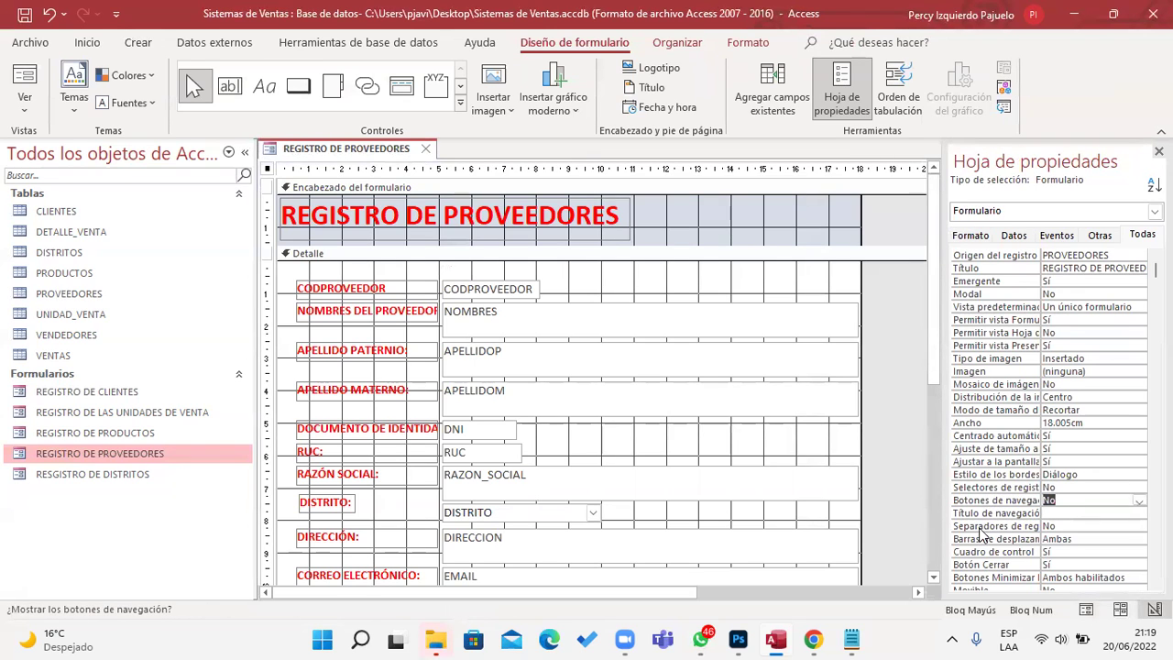
double_click(977, 541)
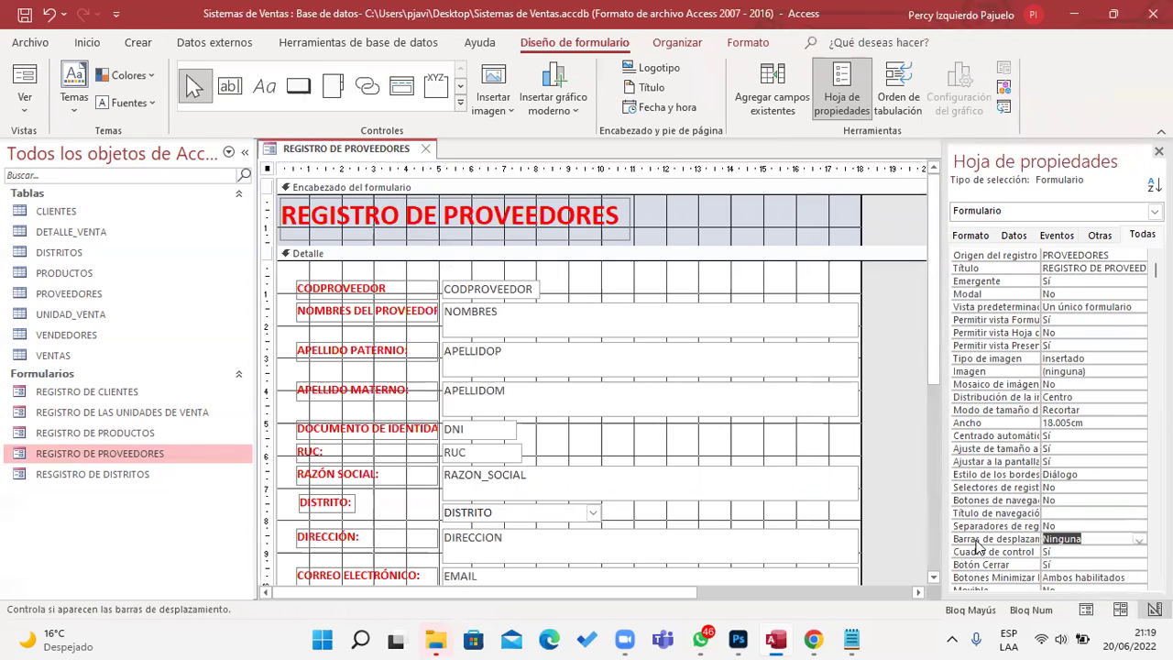
Set the form's Cuadro de control and Botón Cerrar properties to No, and Movible to Sí
double_click(979, 552)
left_click(979, 567)
scroll(994, 536, "down", 1)
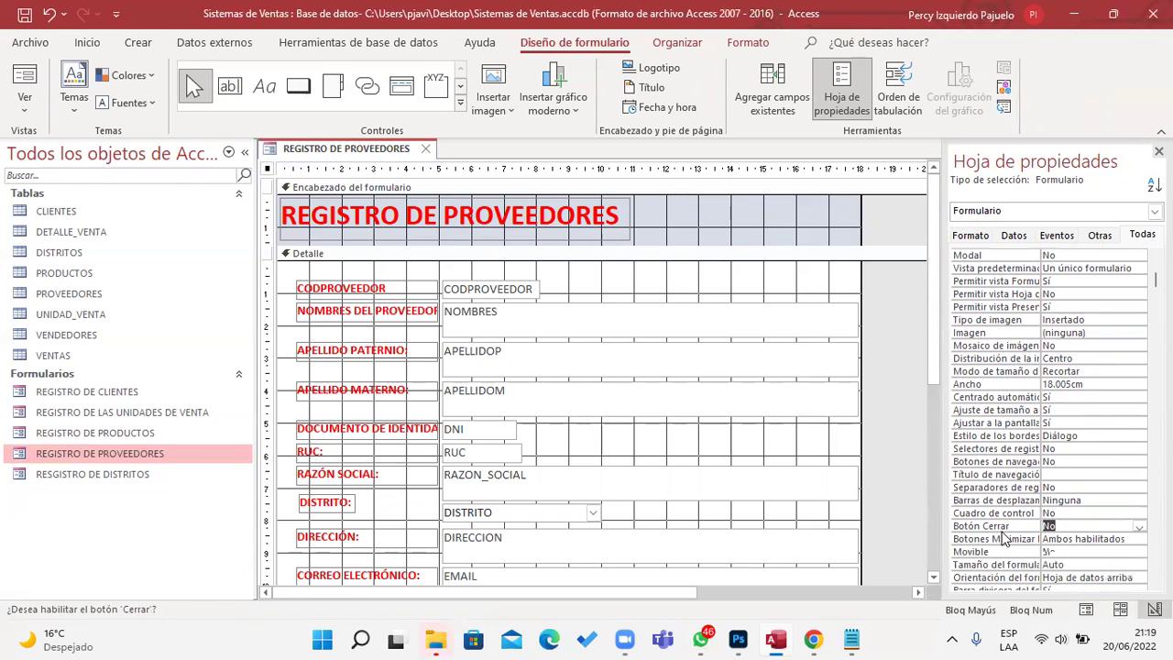
left_click(981, 553)
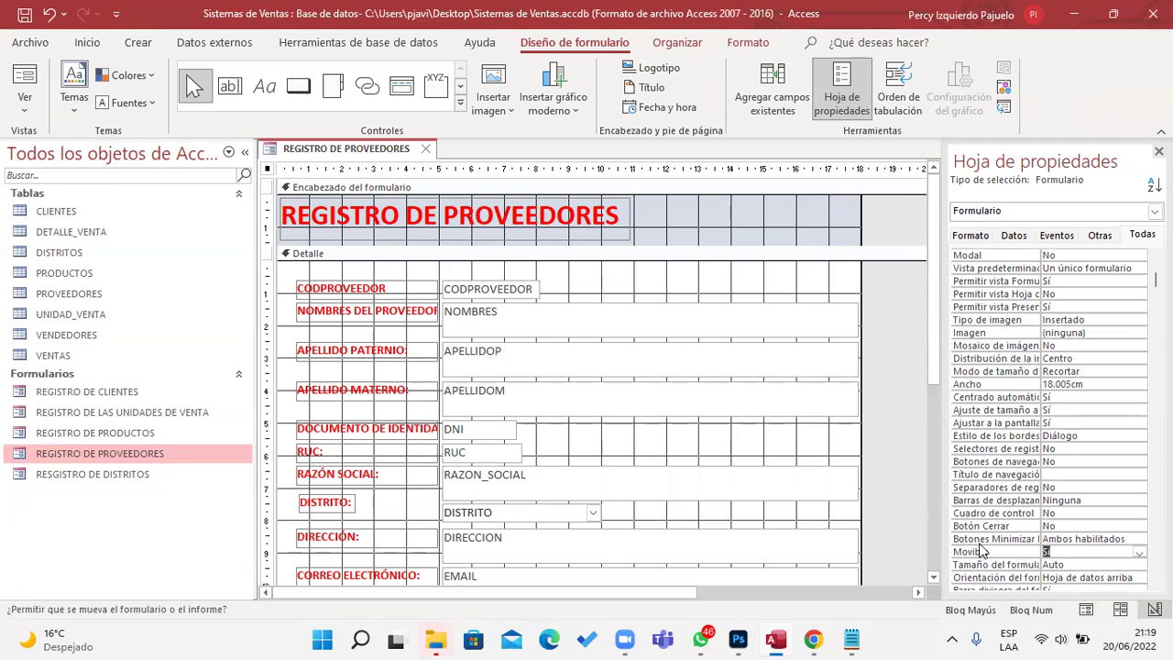
Lengthen the Detalle section by about 1 cm and make the footer's N° de Registros label bold red (#FF0000)
scroll(874, 381, "down", 5)
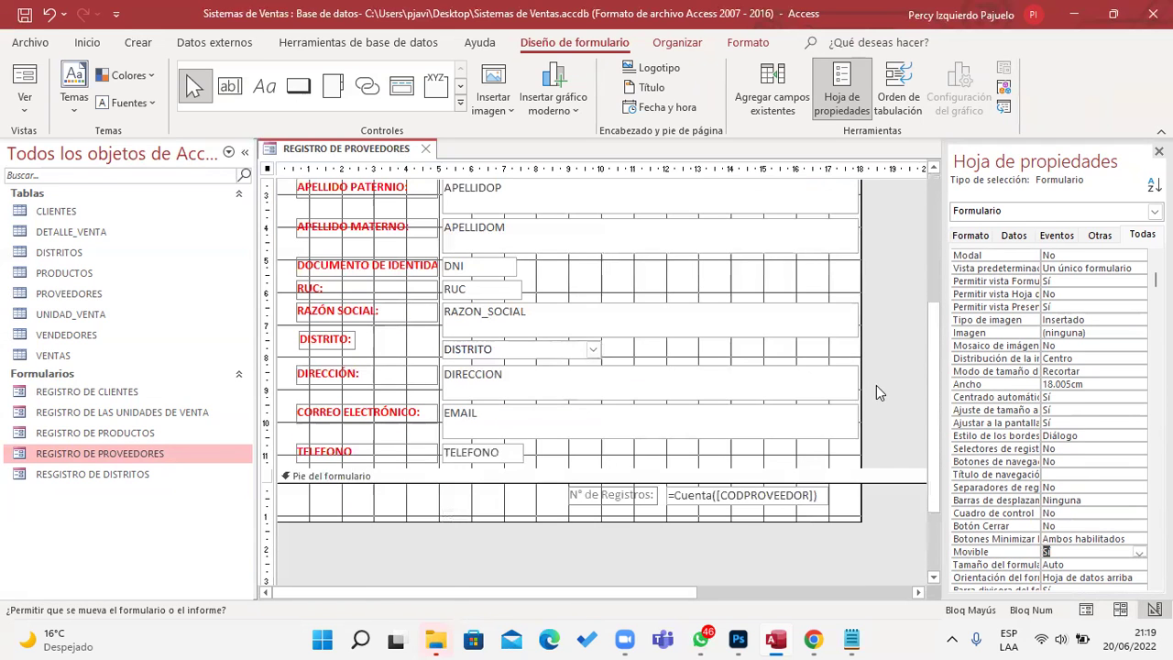
left_click_drag(780, 469, 786, 500)
left_click(653, 532)
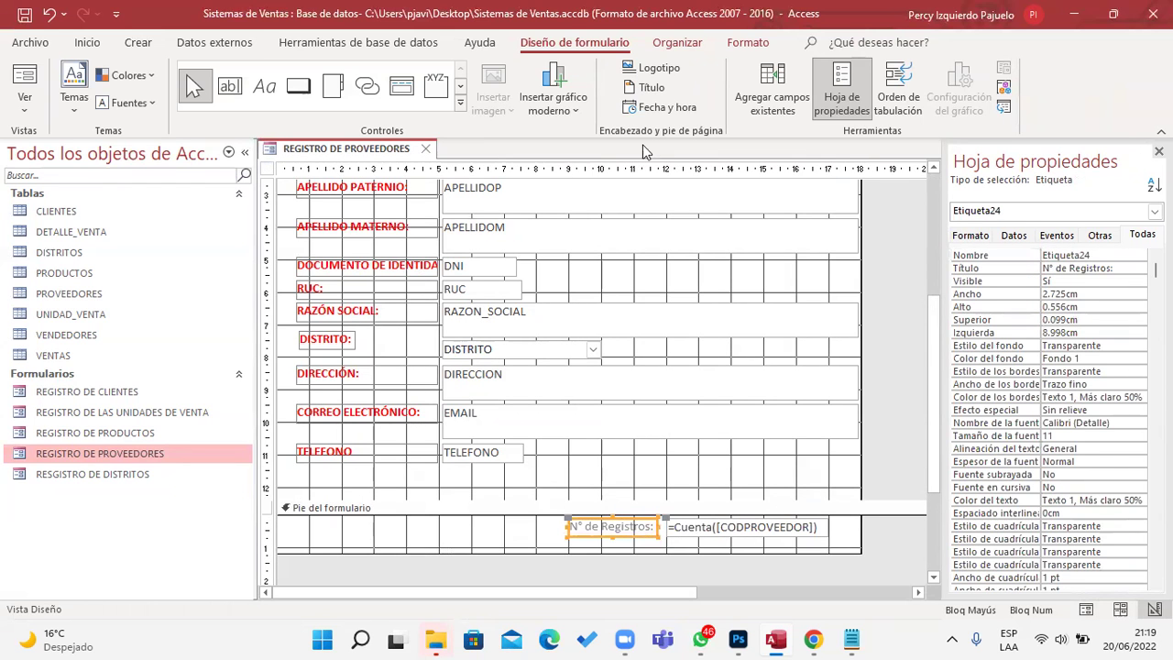
left_click(748, 42)
left_click(199, 102)
left_click(132, 102)
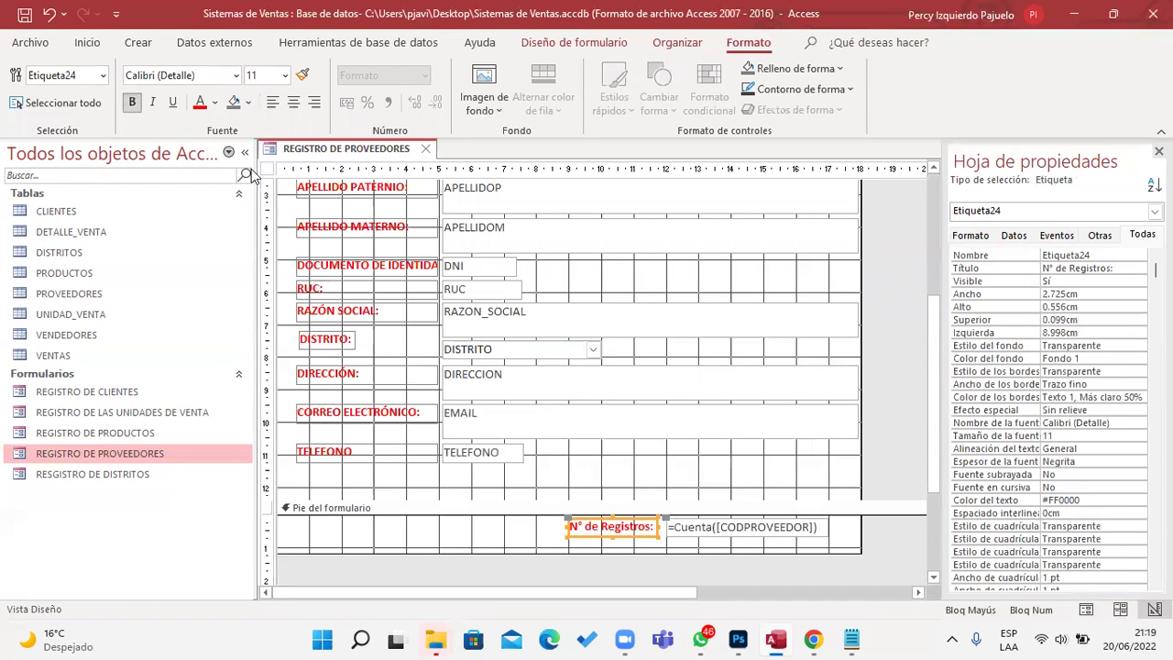
left_click(891, 414)
Add a command button below the TELEFONO label with the action Ir al primer registro and its default icon
scroll(888, 414, "down", 2)
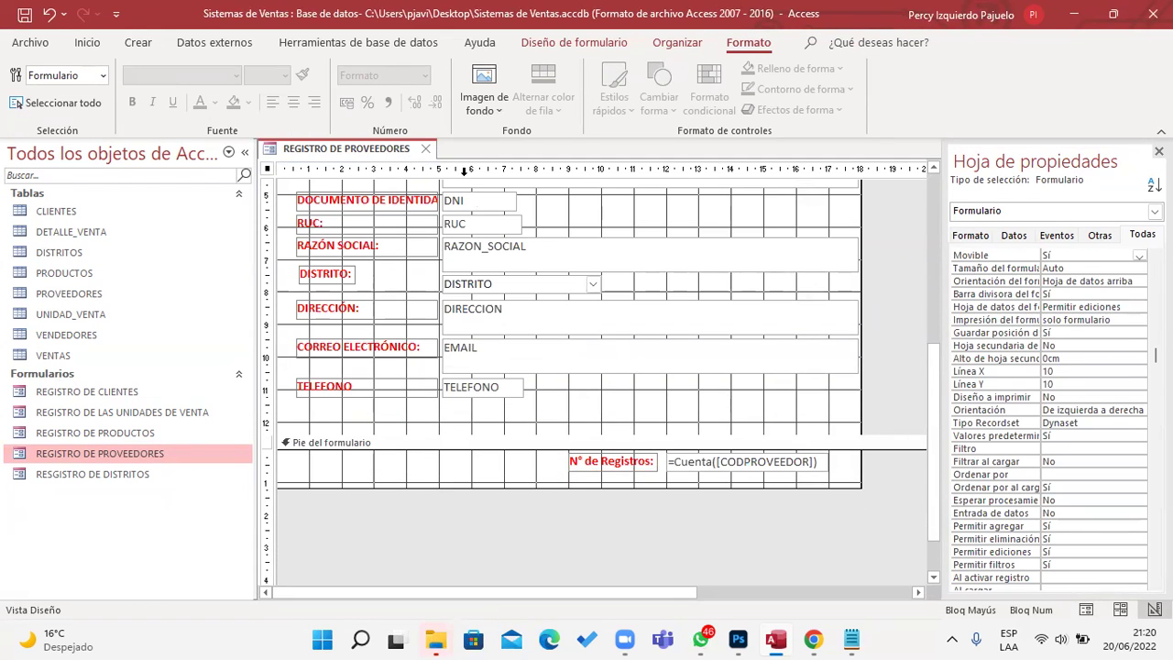
left_click(525, 47)
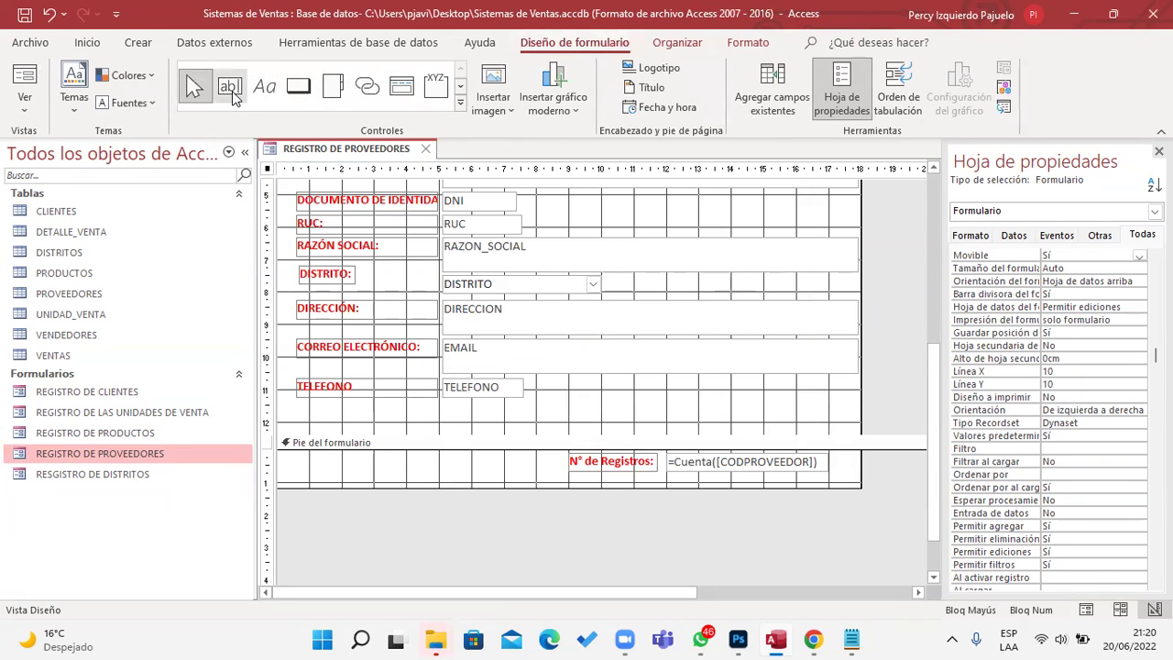
left_click(297, 86)
left_click(328, 411)
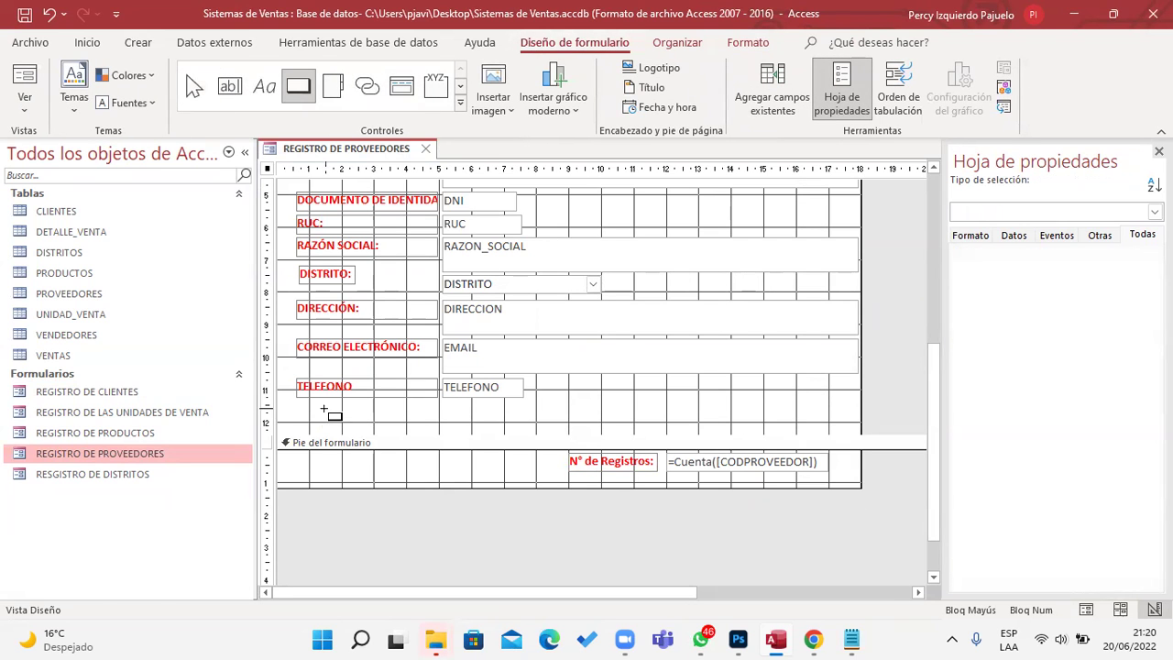
left_click(750, 261)
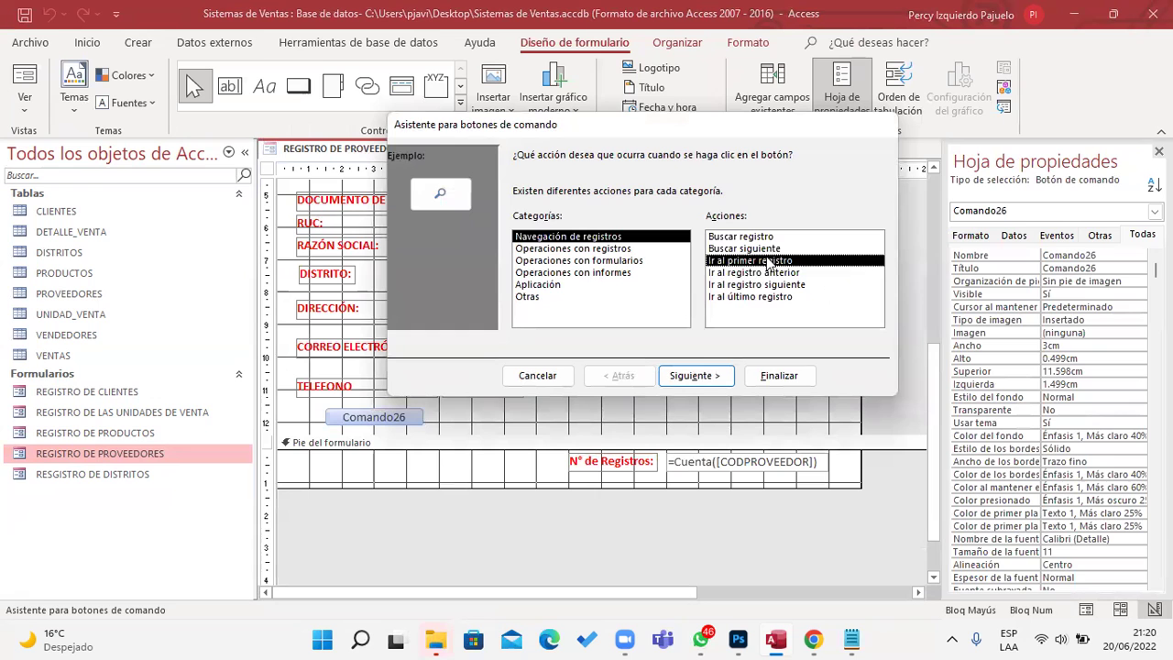
left_click(781, 377)
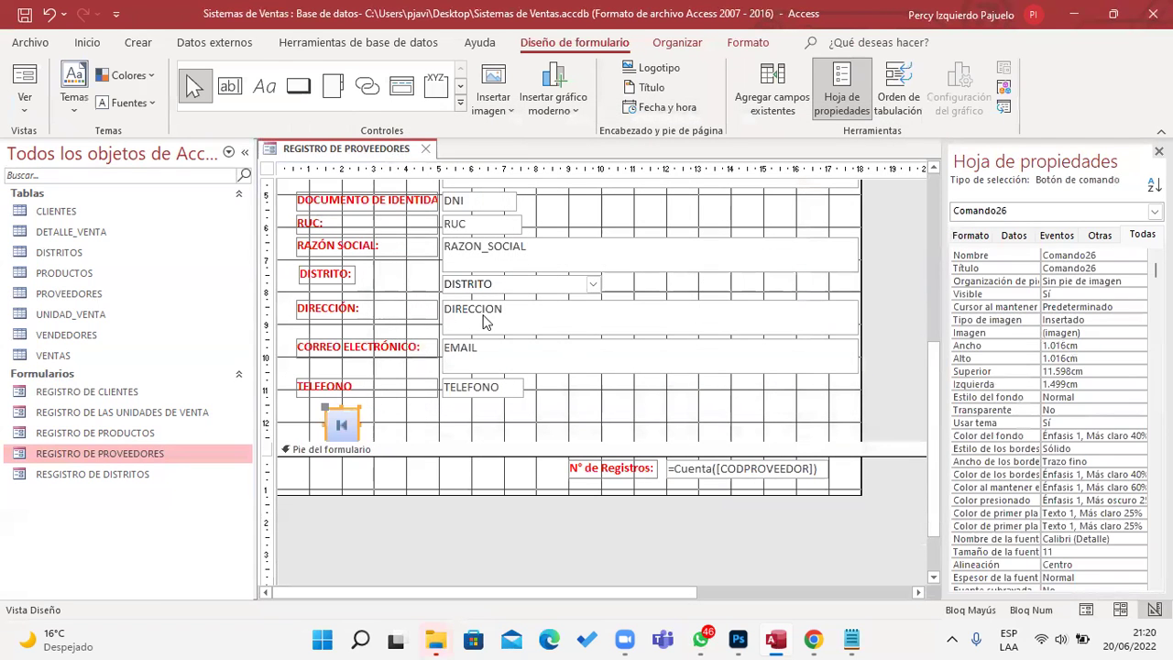
Add a command button beside the first-record button with the action Ir al registro anterior
left_click(298, 85)
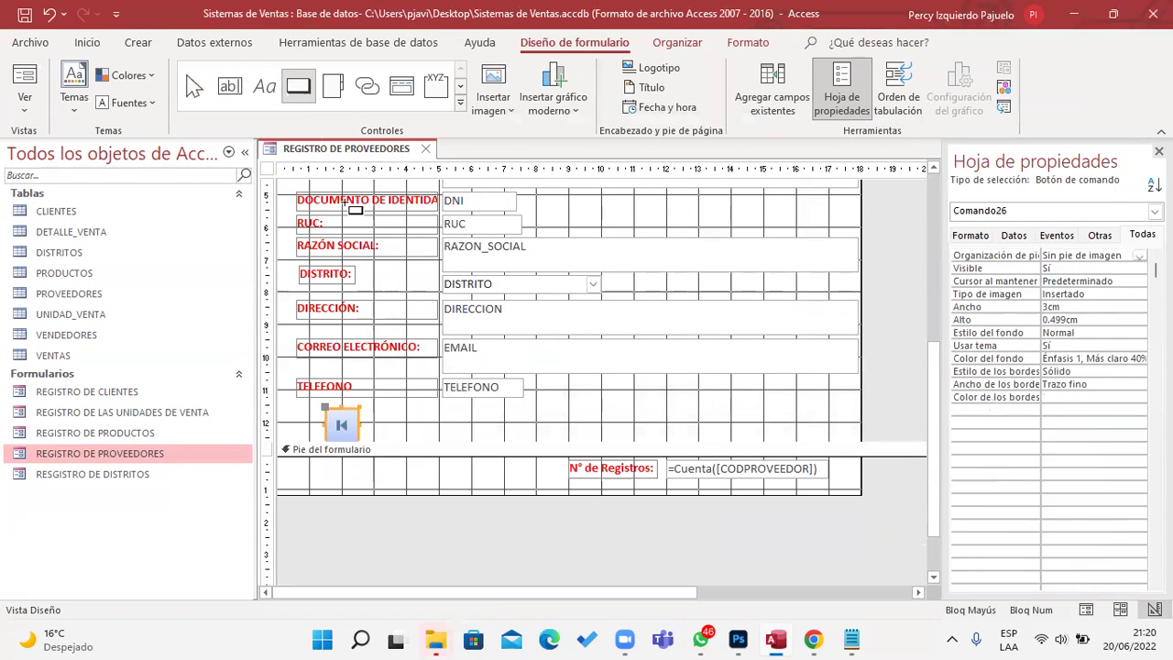
left_click(373, 418)
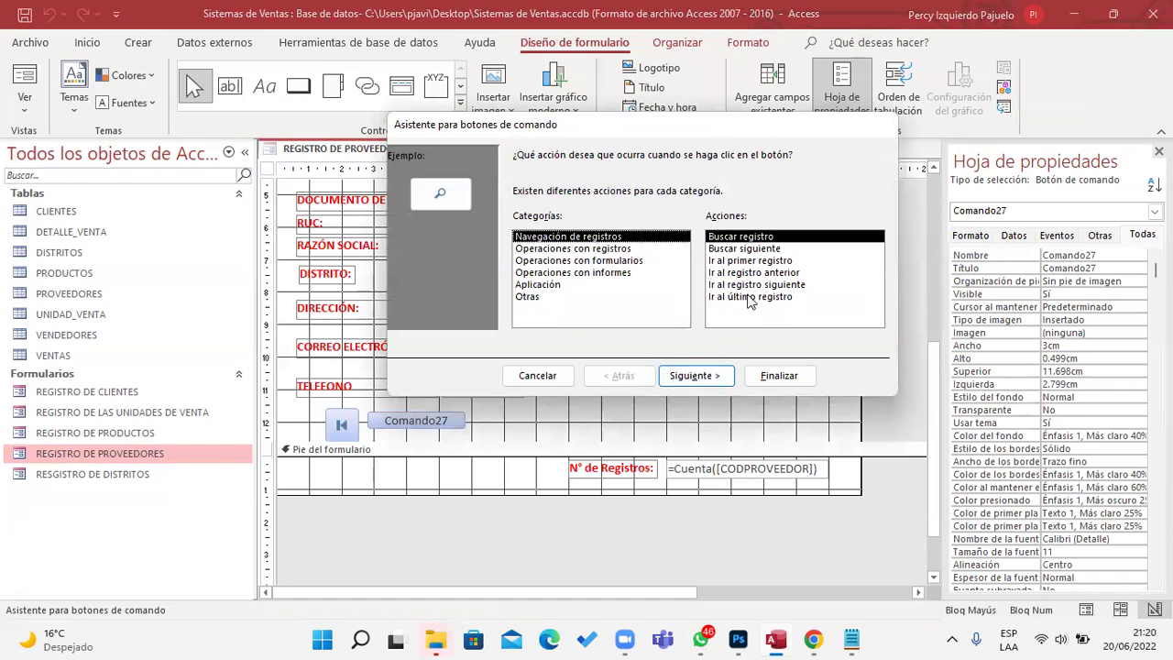
left_click(773, 273)
left_click(780, 375)
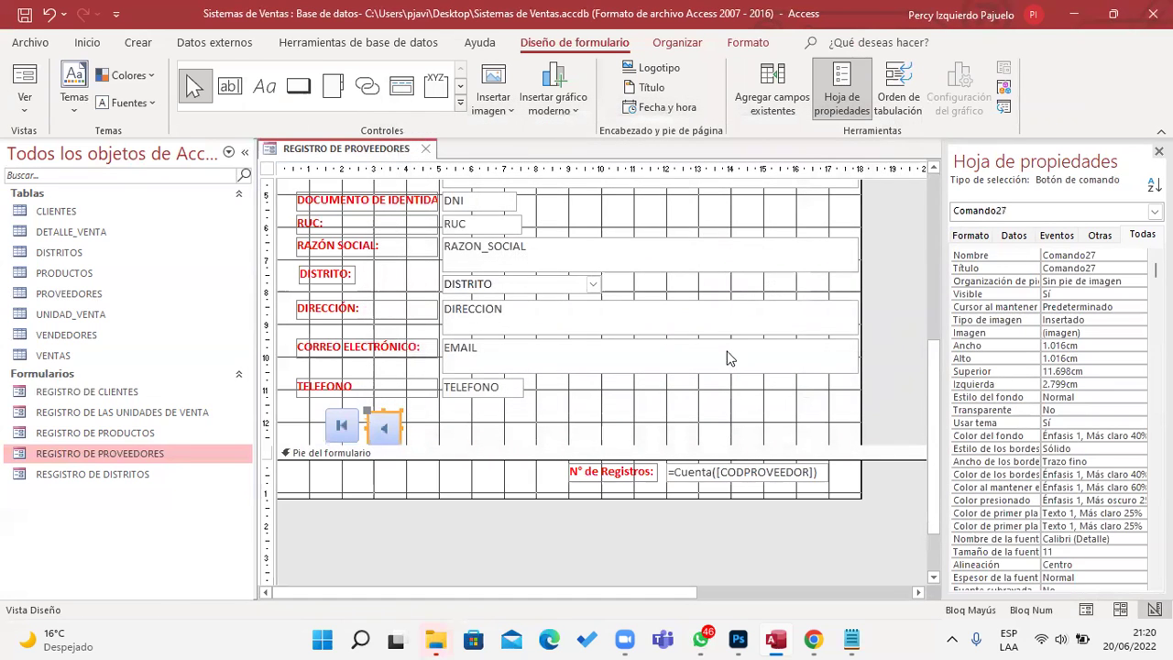
Add a command button beside the previous-record button with the action Ir al registro siguiente
left_click(298, 86)
left_click_drag(412, 412, 504, 428)
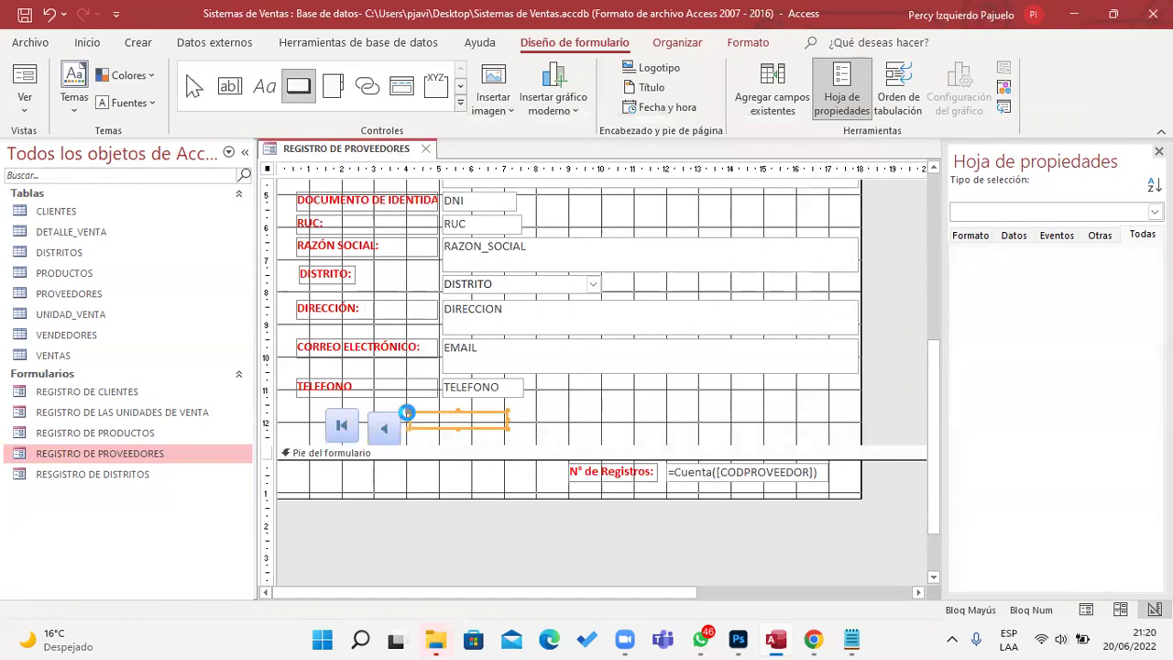
left_click(777, 285)
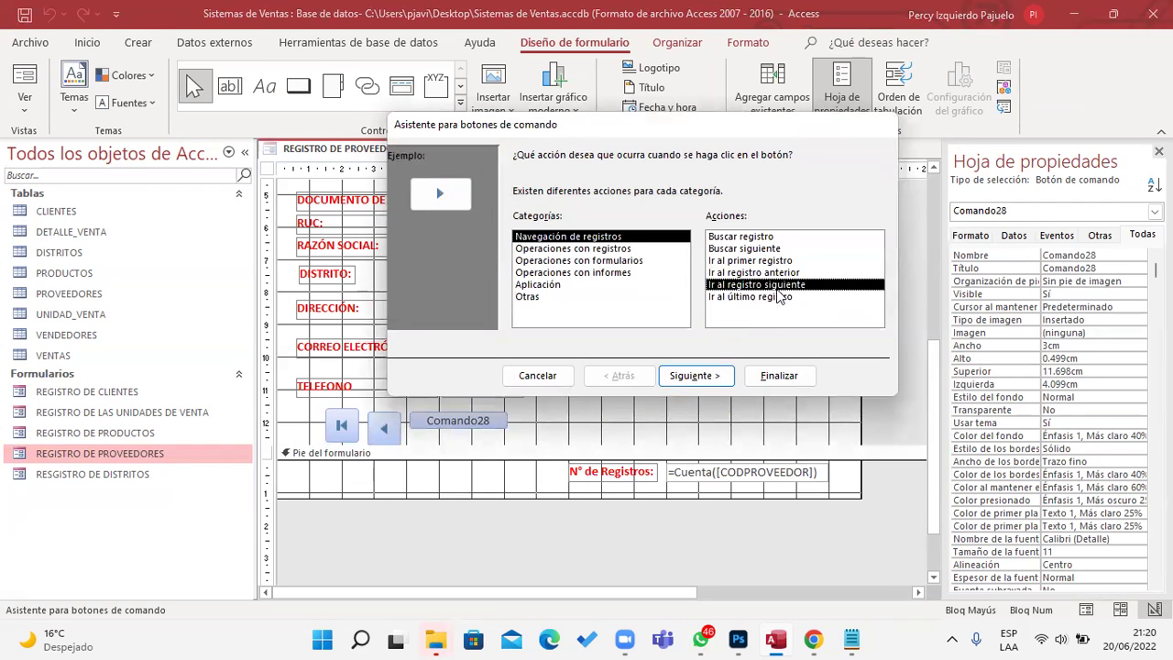
left_click(779, 375)
Add a command button beside the next-record button with the action Ir al último registro
left_click(298, 86)
left_click_drag(454, 415, 548, 431)
left_click(749, 297)
left_click(777, 375)
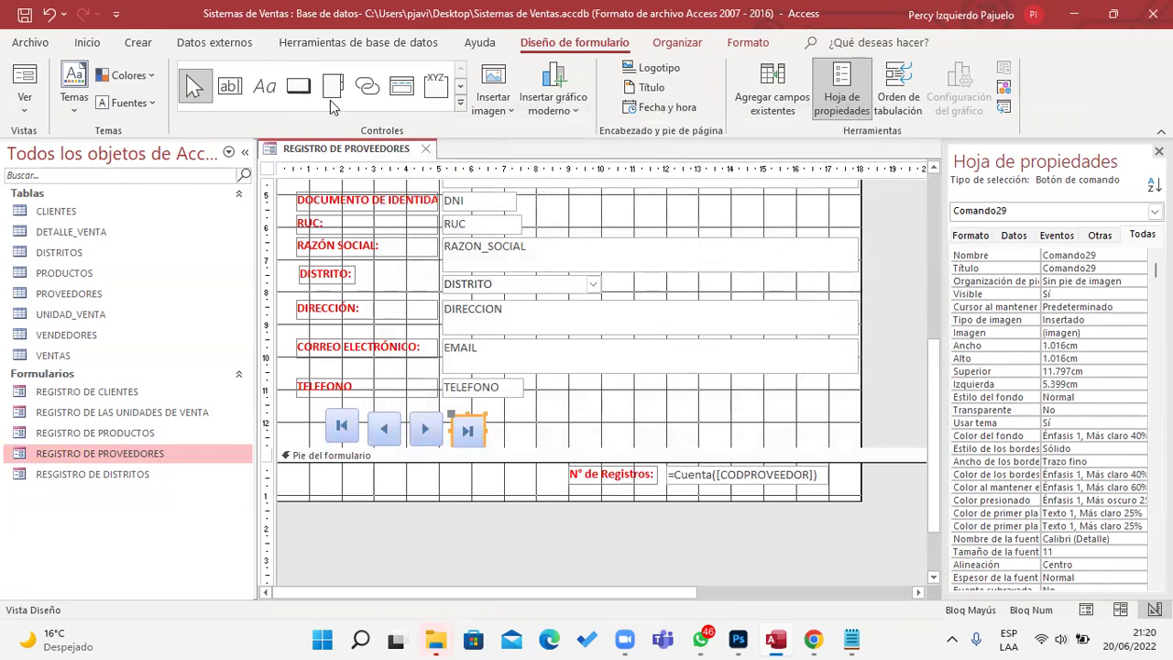
Add a command button a small gap after the navigation buttons with the Operaciones con registros action Agregar nuevo registro
left_click(298, 86)
left_click_drag(517, 412, 620, 427)
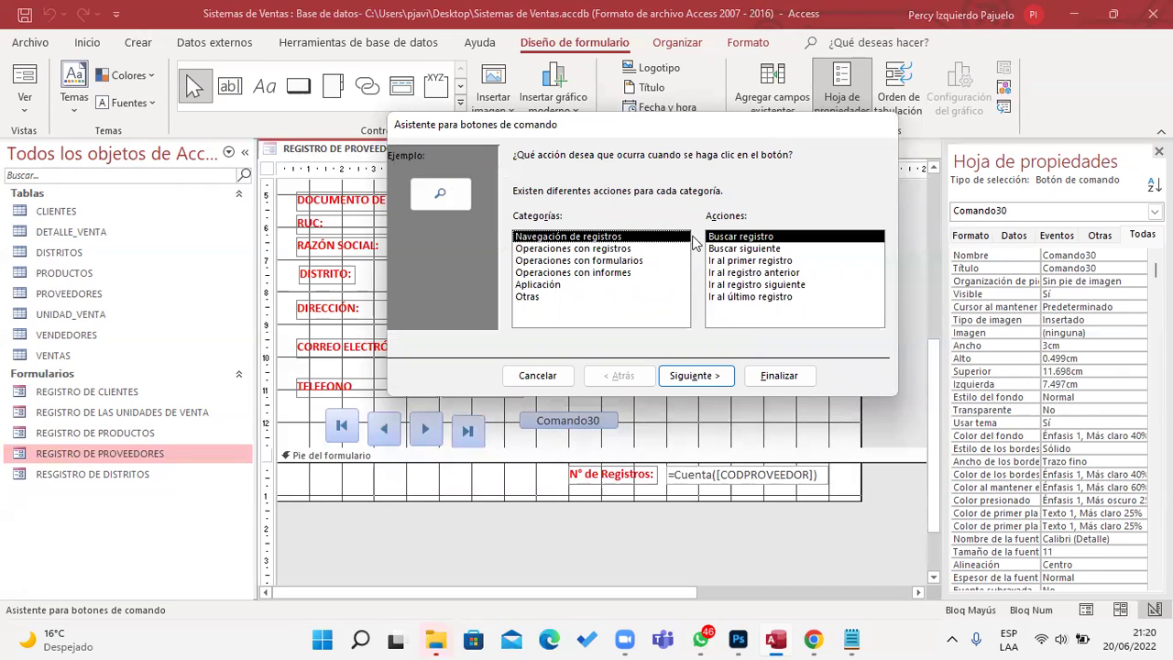
left_click(591, 249)
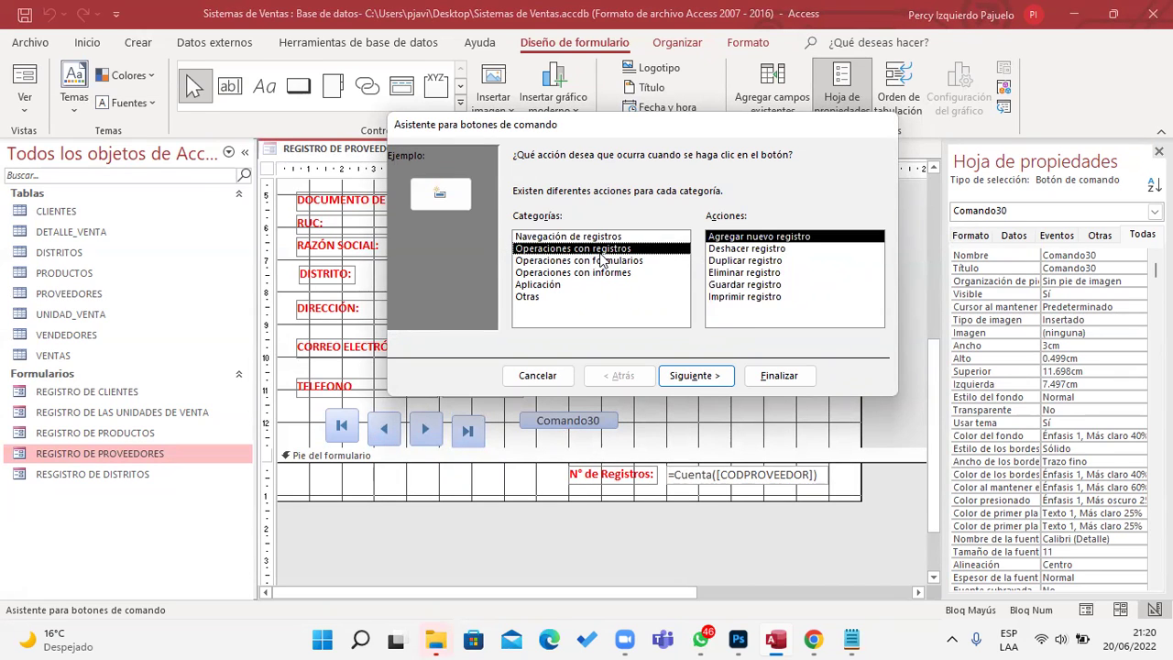
left_click(738, 238)
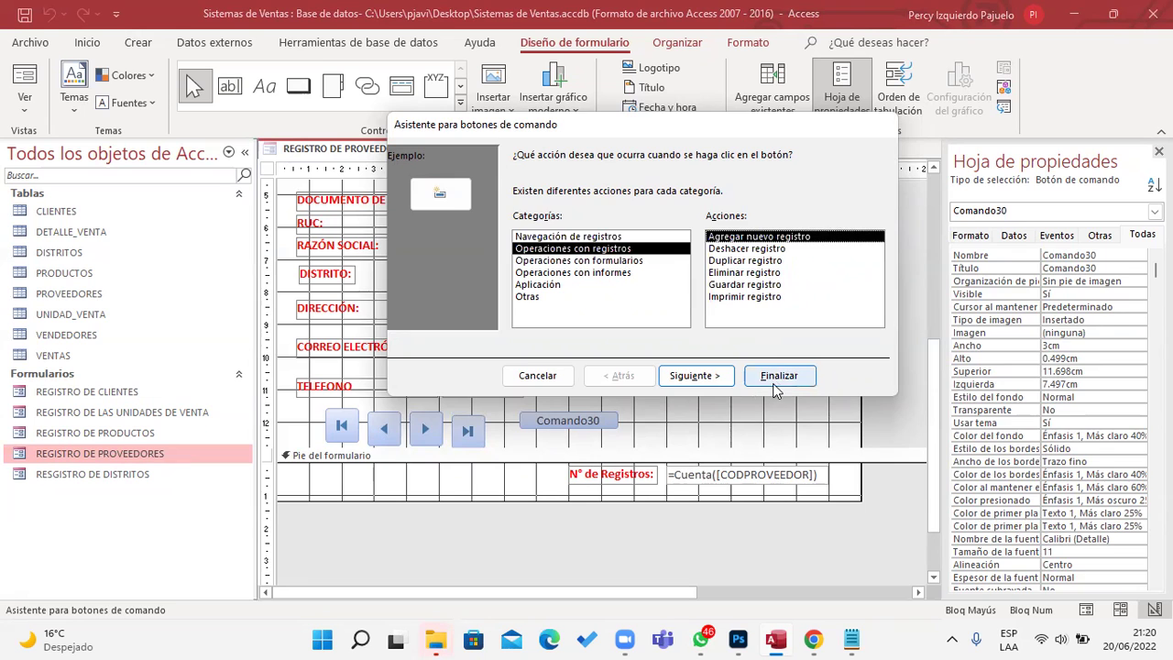
left_click(779, 375)
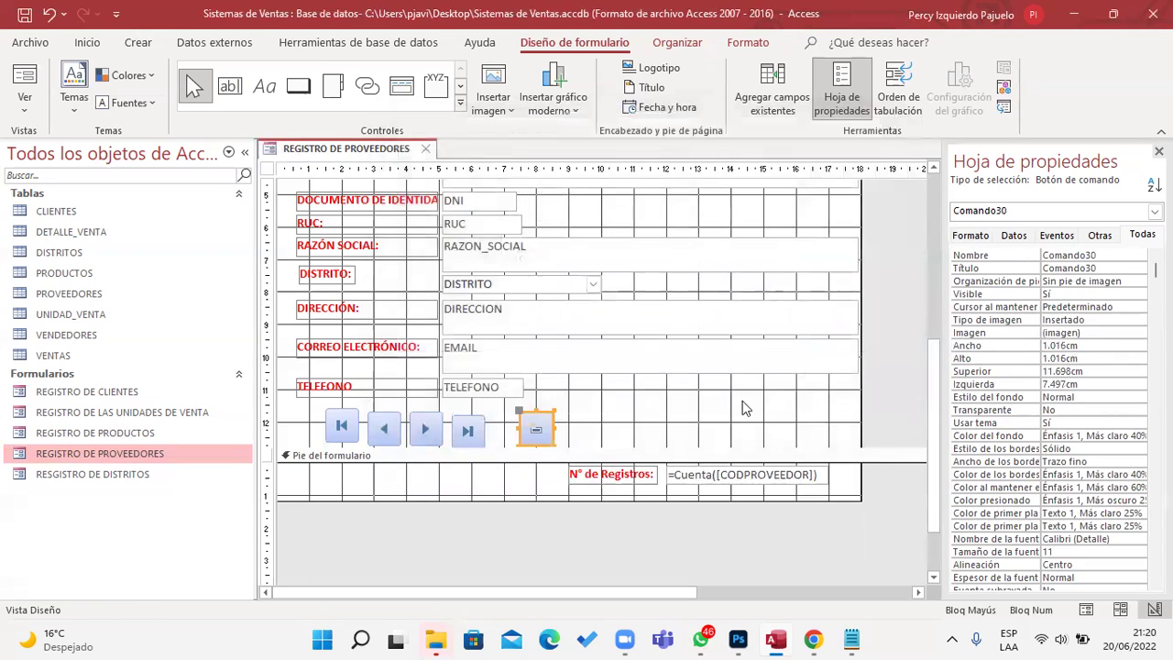
Add a command button beside the new-record button with the Operaciones con registros action Deshacer registro
left_click(298, 85)
left_click(563, 419)
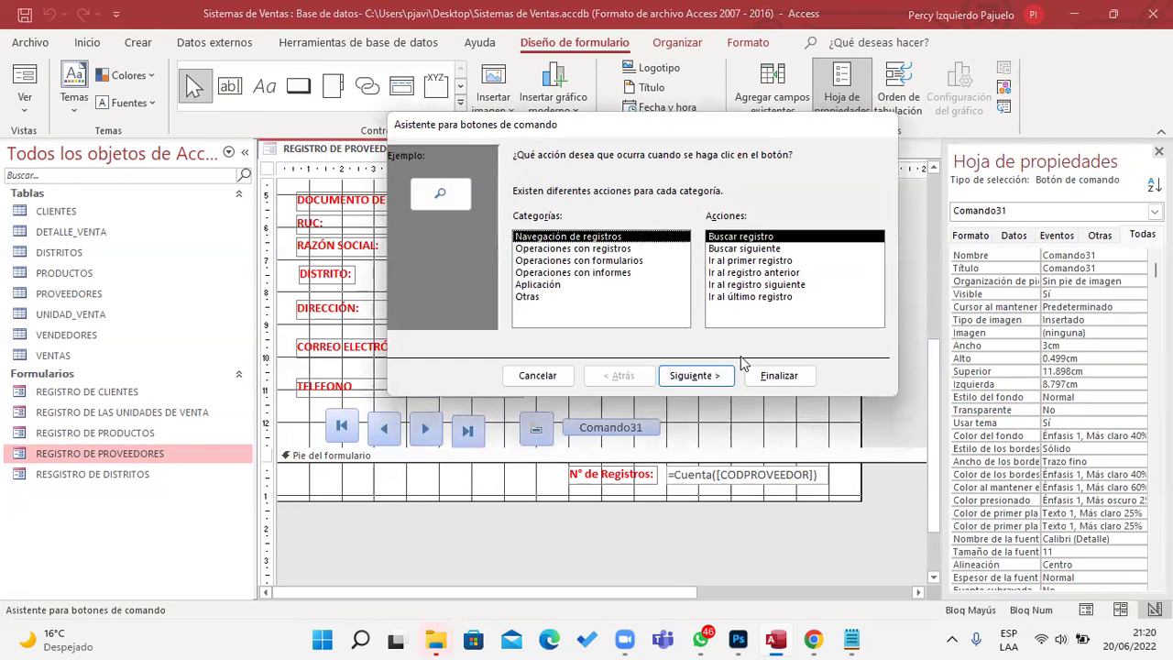
left_click(648, 250)
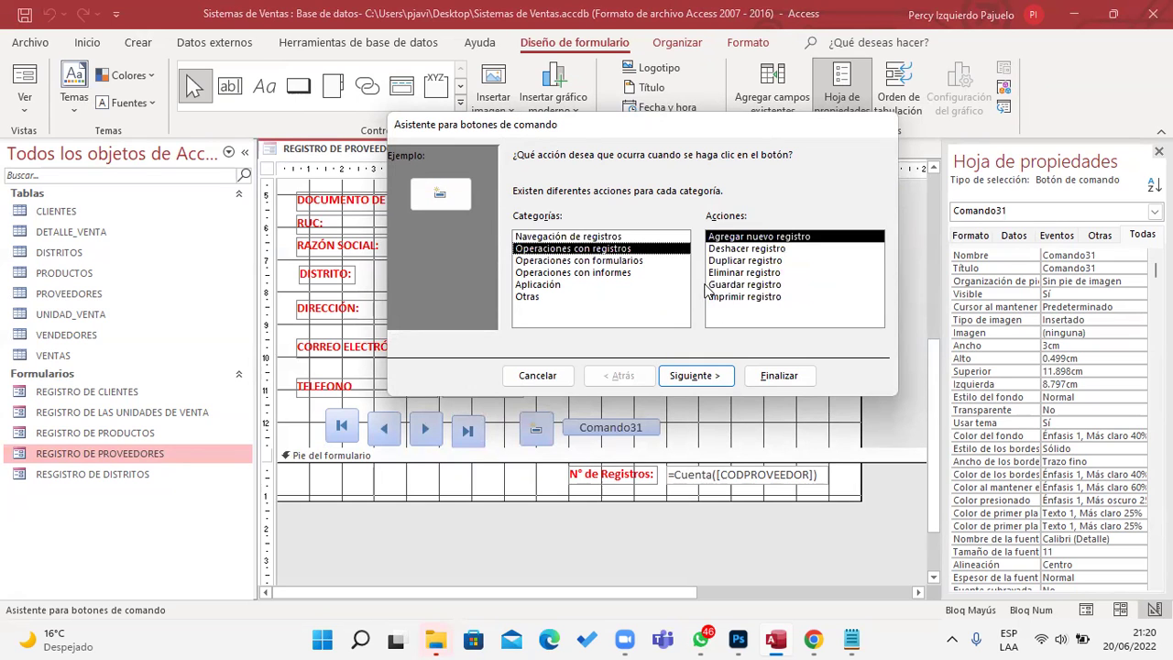
left_click(747, 248)
left_click(779, 375)
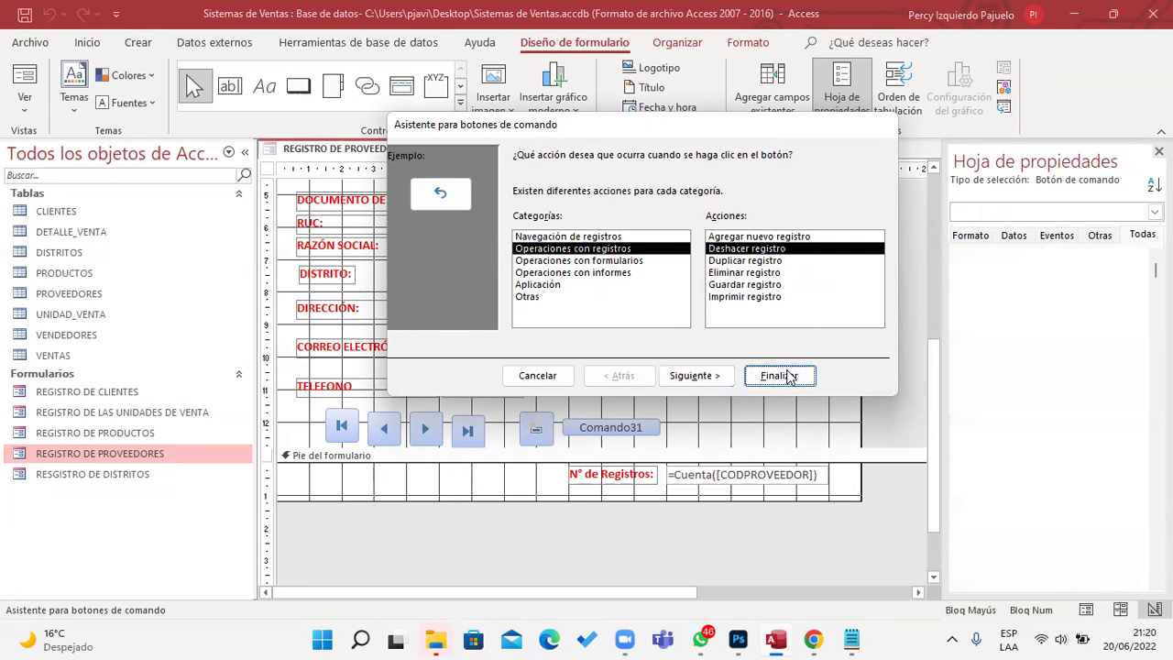
Add a command button beside the undo button with the Operaciones con registros action Guardar registro
mouse_move(567, 433)
left_mouse_down()
mouse_move(567, 421)
mouse_move(704, 425)
left_mouse_up()
left_click(332, 85)
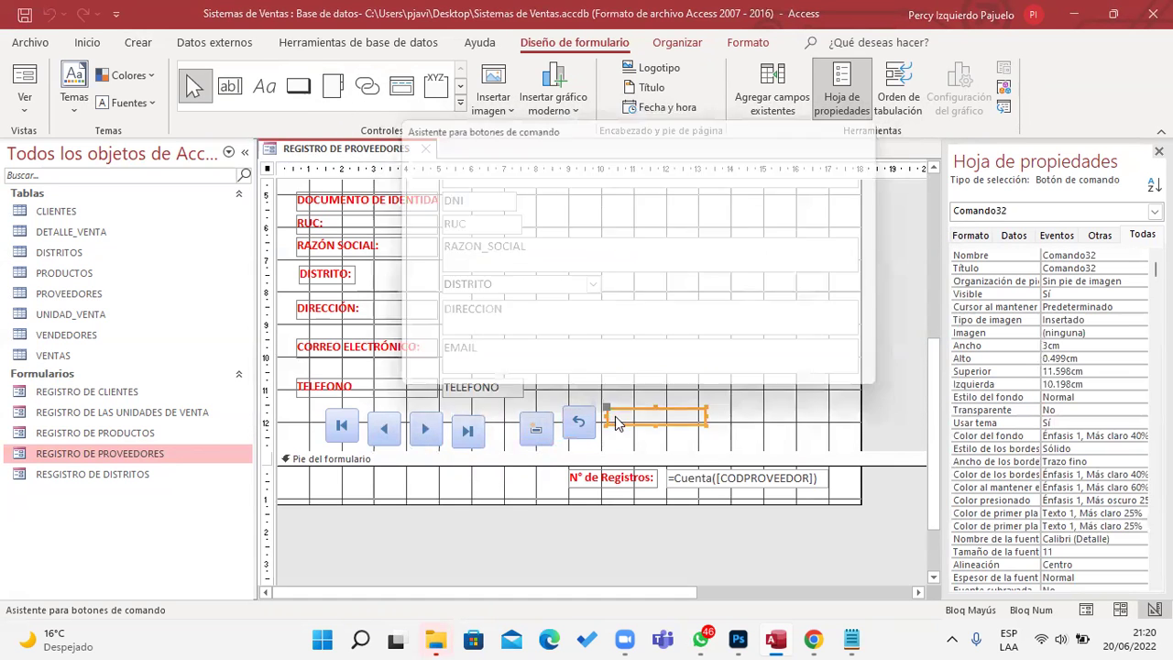
left_click(596, 249)
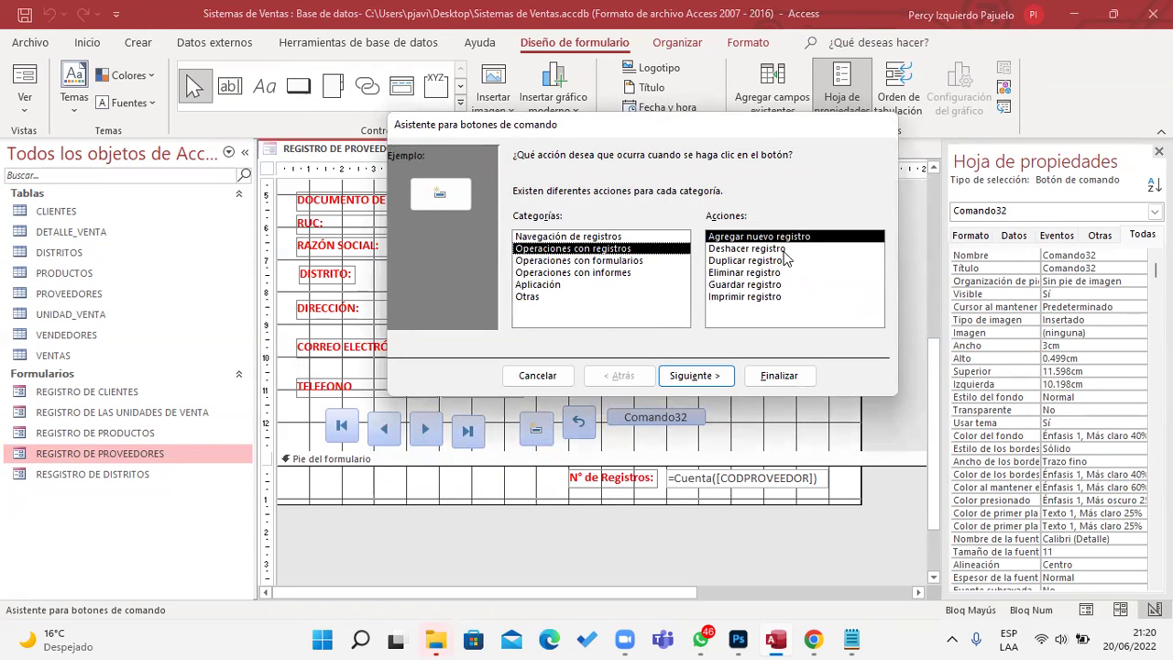
left_click(781, 286)
left_click(779, 376)
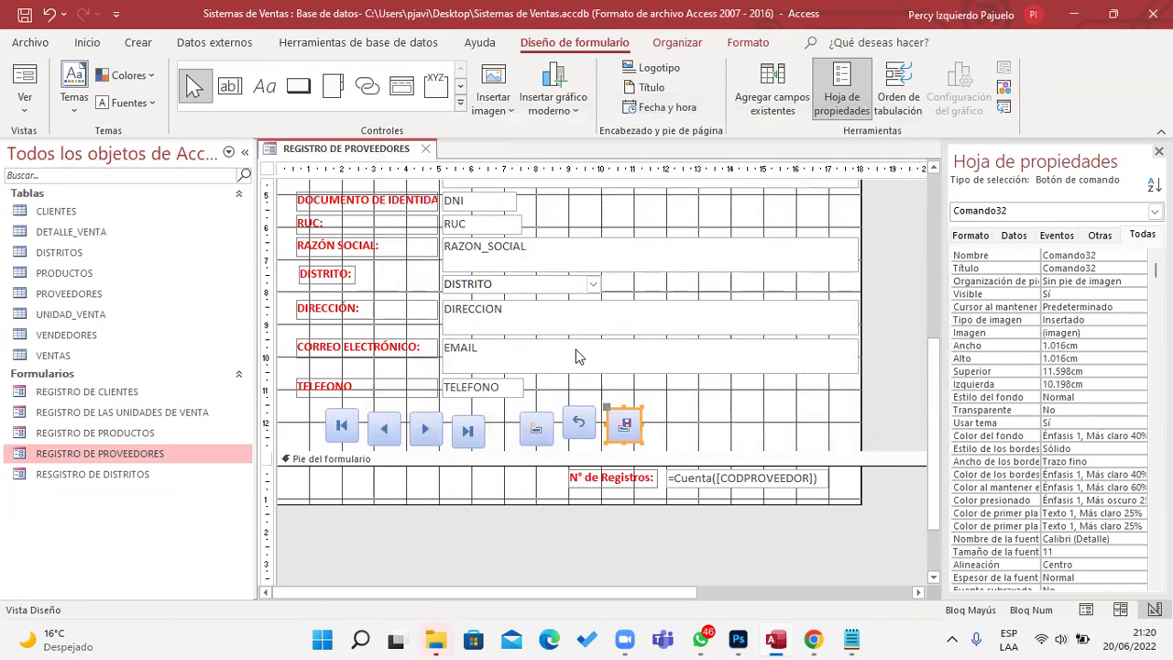
Add a command button beside the save button with the Operaciones con registros action Eliminar registro
left_click(332, 92)
left_click(297, 85)
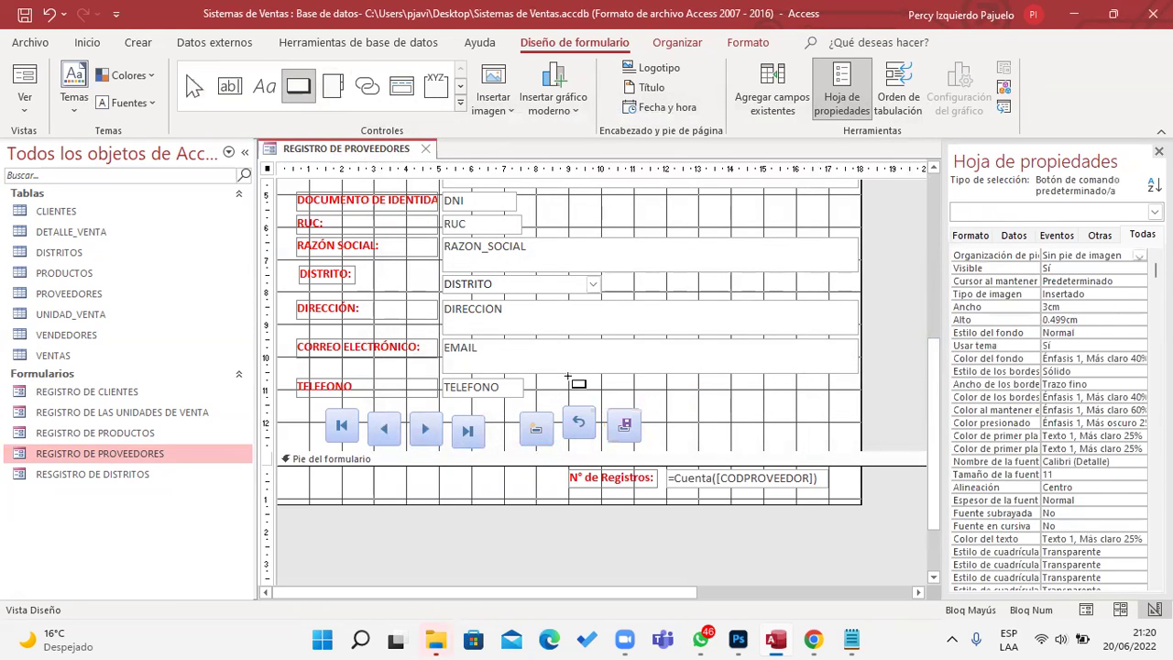
left_click(645, 412)
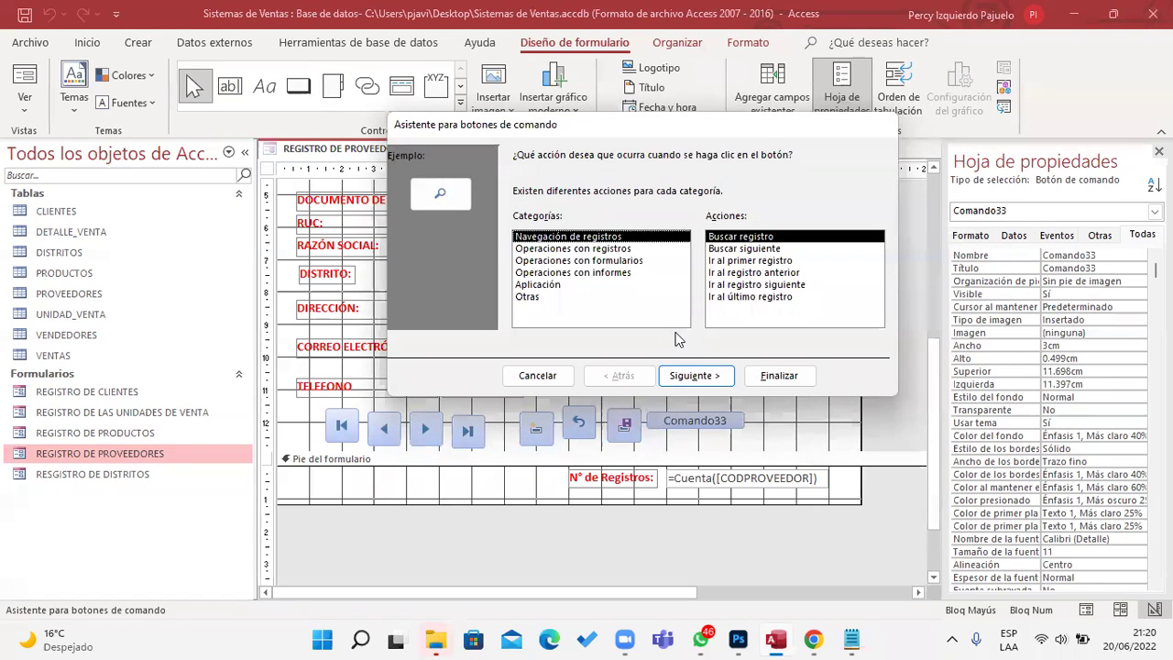
left_click(623, 249)
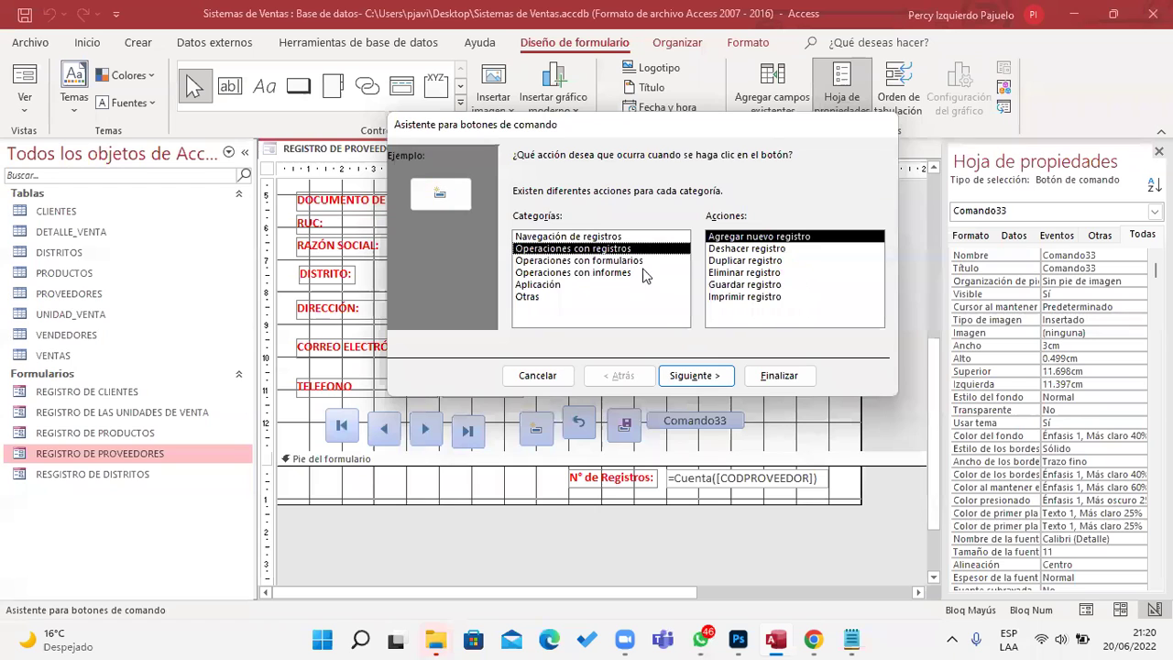
left_click(765, 274)
left_click(778, 375)
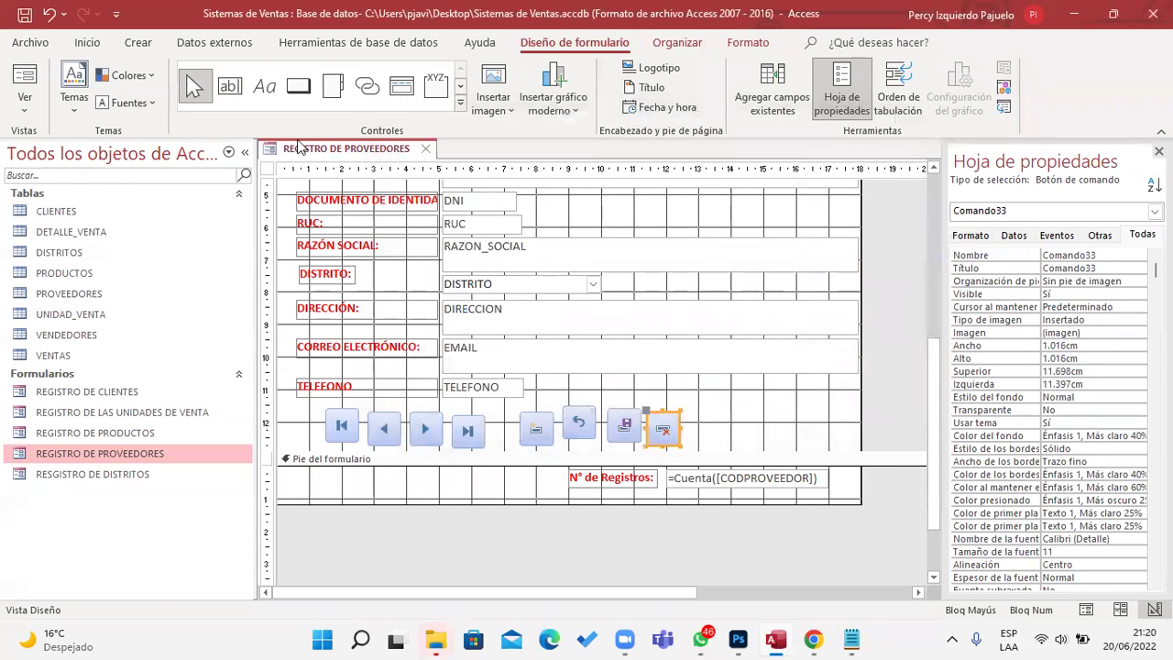
Add a command button beside the delete button with the Navegación de registros action Buscar registro
left_click(298, 85)
left_click(683, 414)
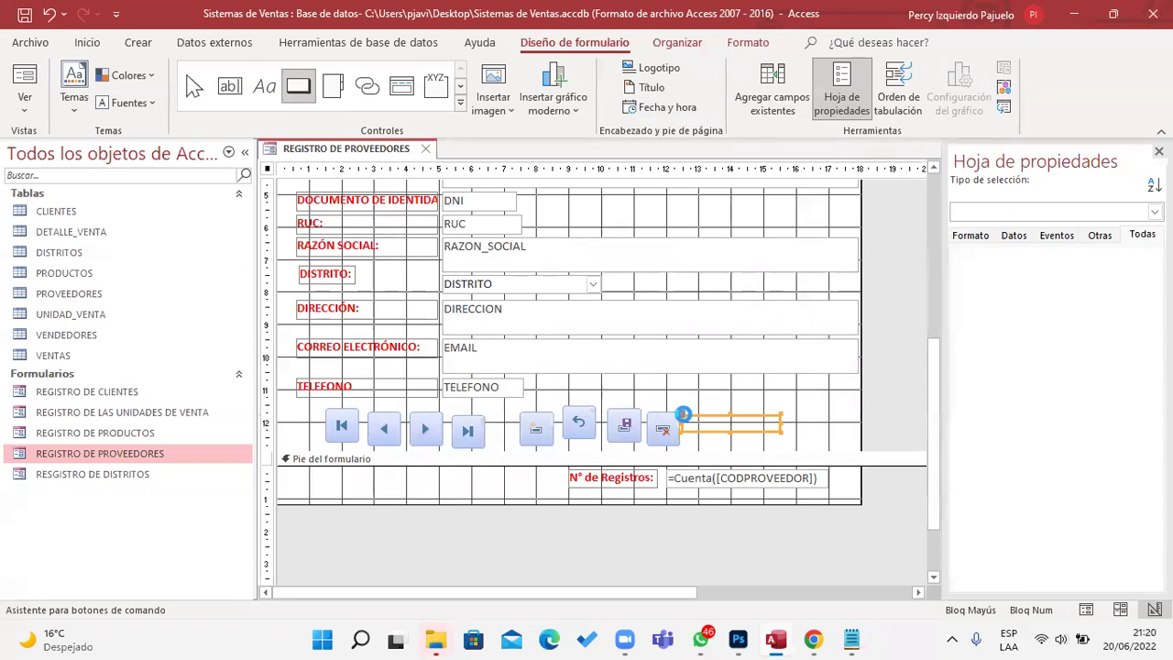
left_click(733, 240)
left_click(784, 376)
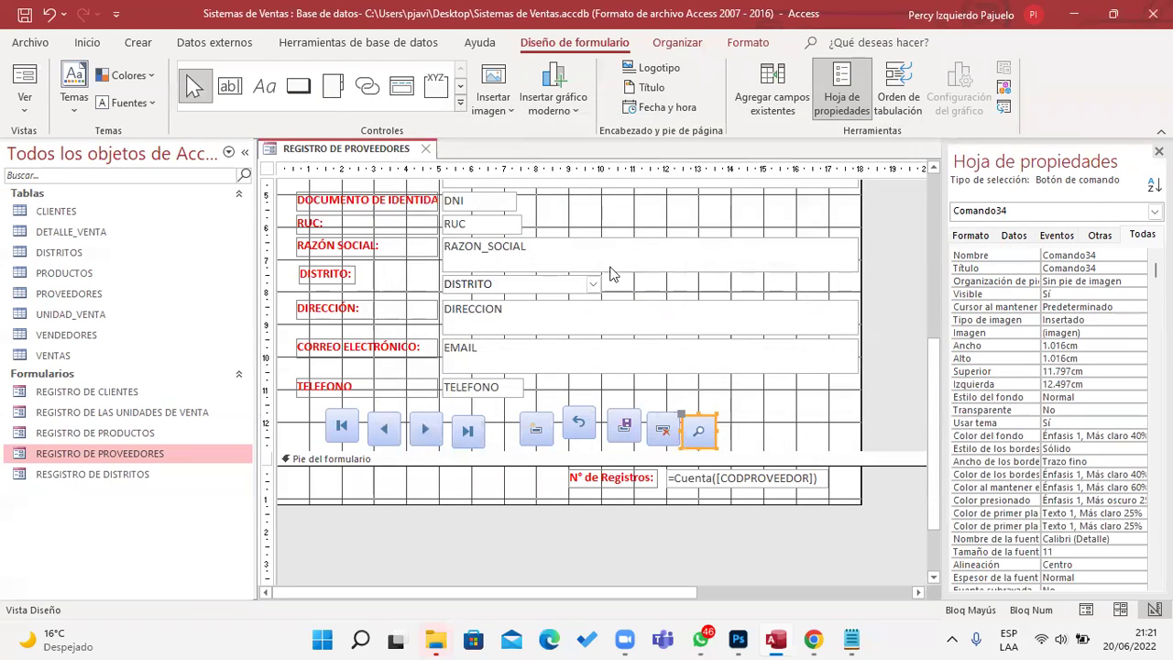
Add a command button to the right of the search button with the Operaciones con formularios action Cerrar formulario
left_click(298, 85)
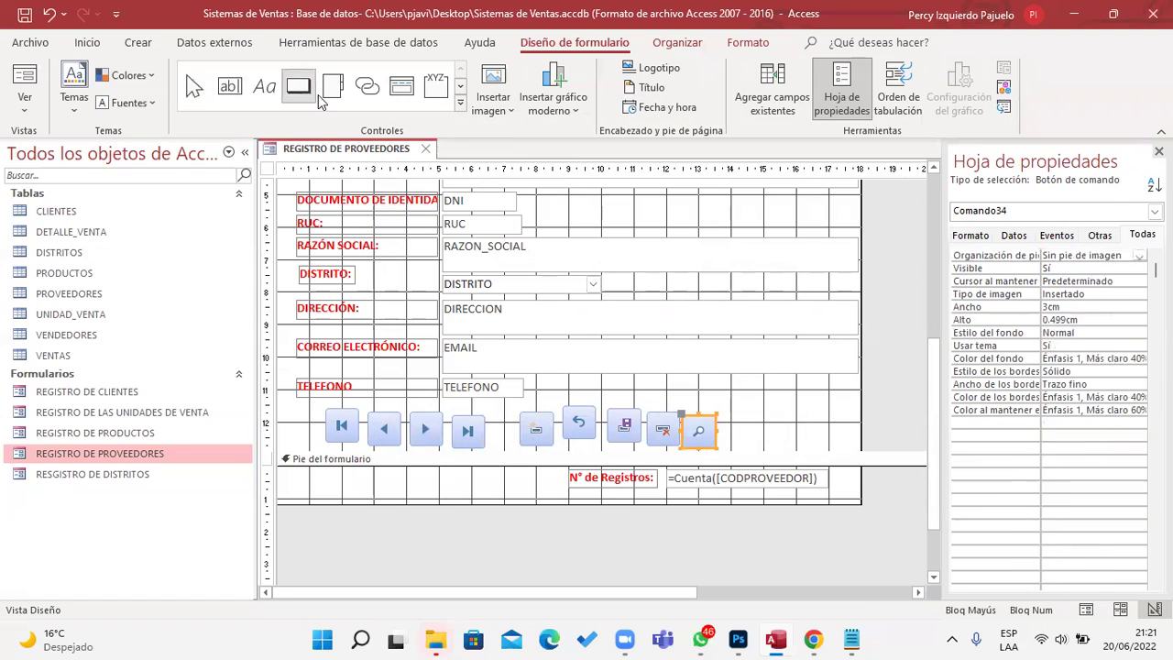
left_click(767, 415)
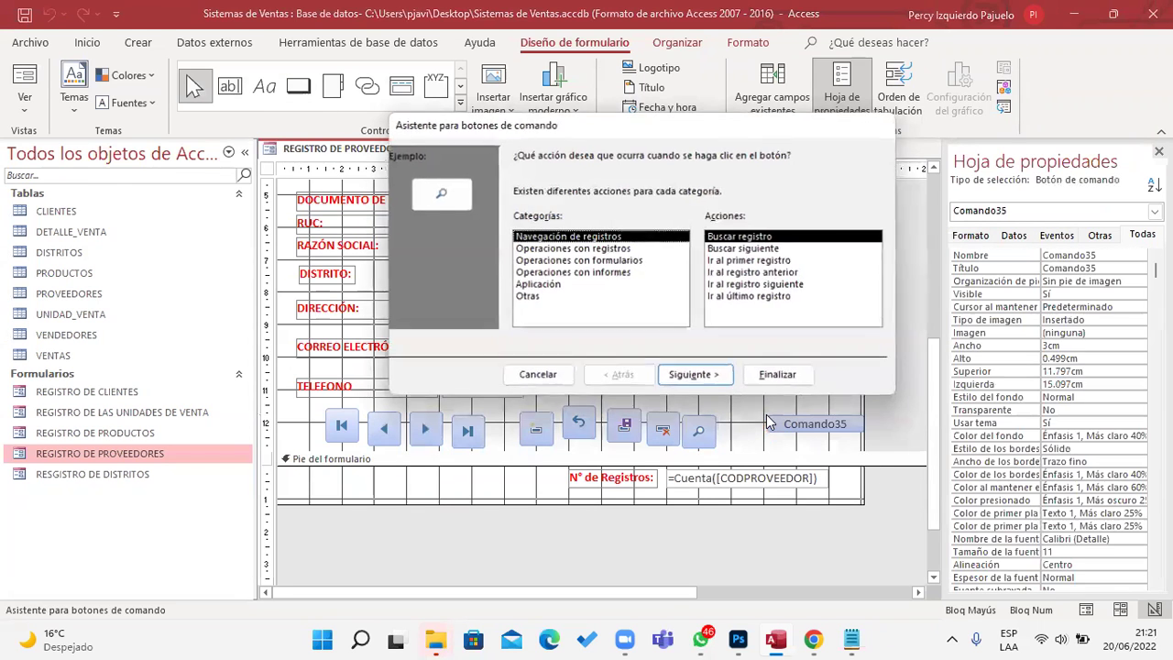
left_click(626, 262)
left_click(746, 273)
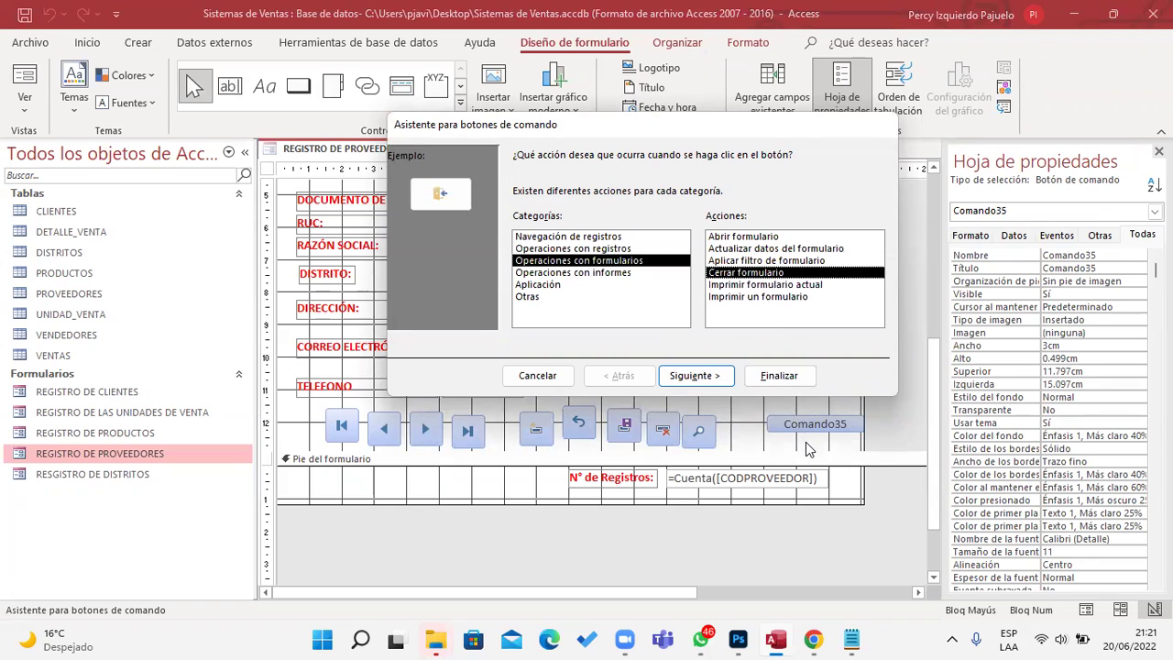
left_click(787, 377)
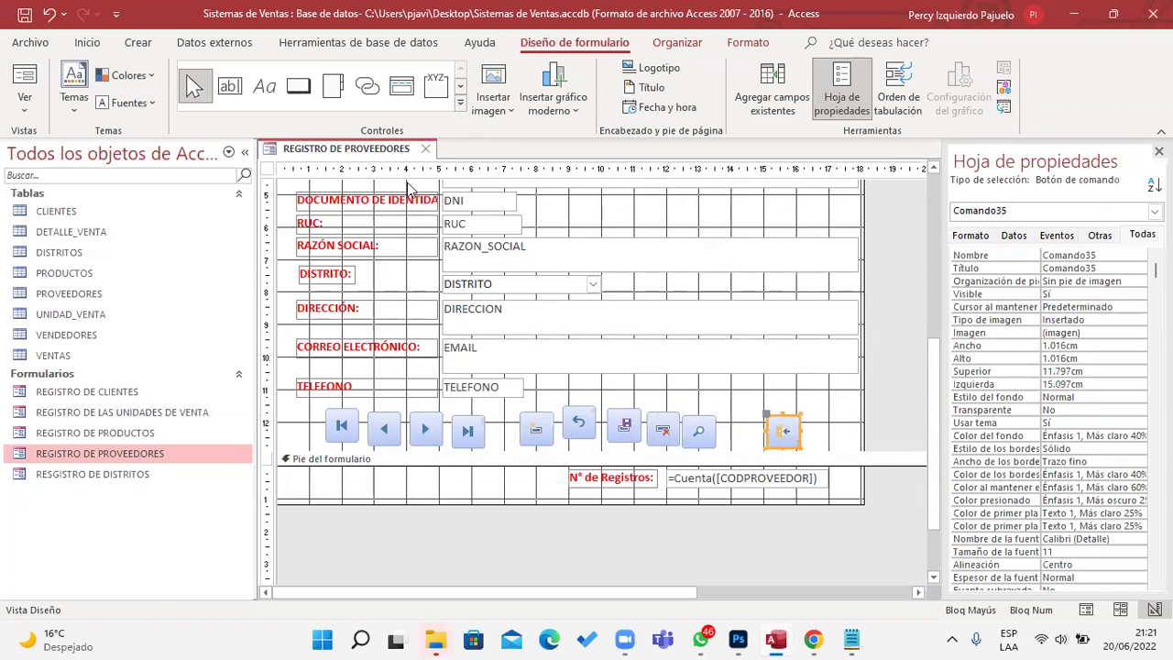
Add a command button beside the close-form button with the Aplicación action Salir de la aplicación
left_click(302, 88)
left_click_drag(811, 423, 904, 439)
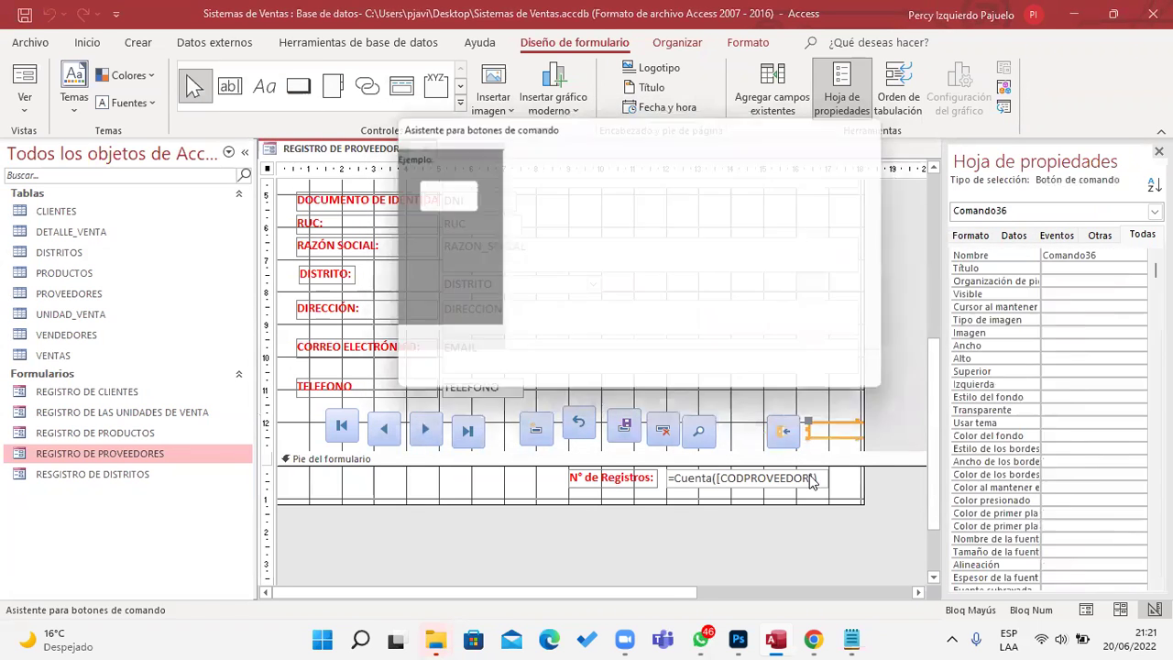
left_click(539, 284)
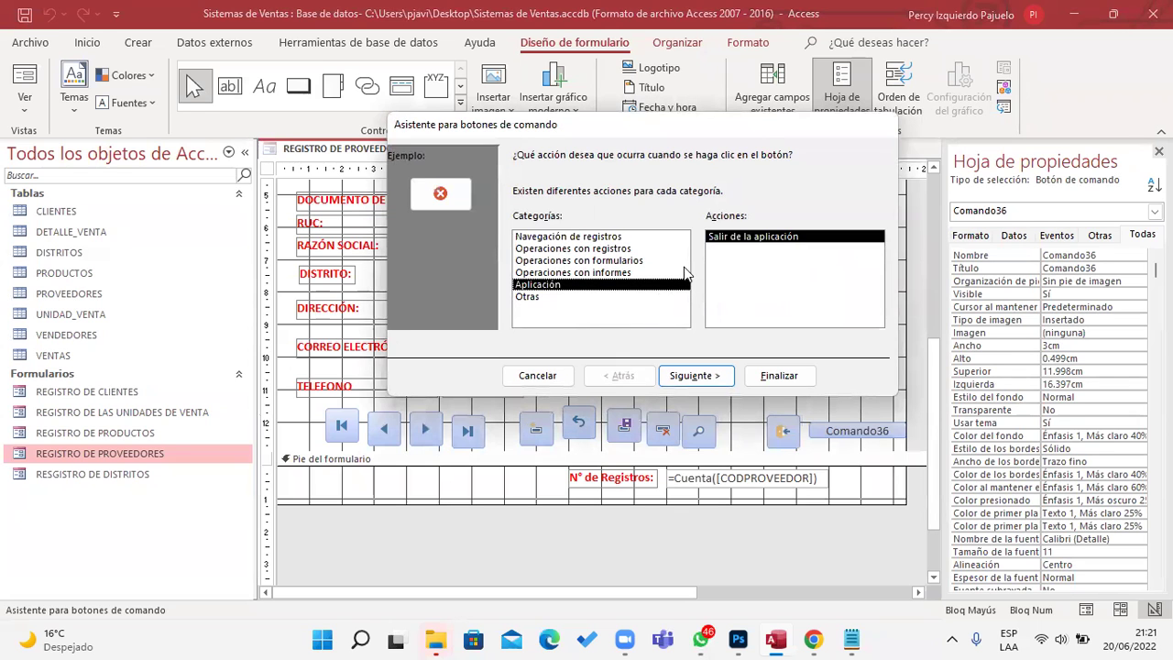
left_click(777, 376)
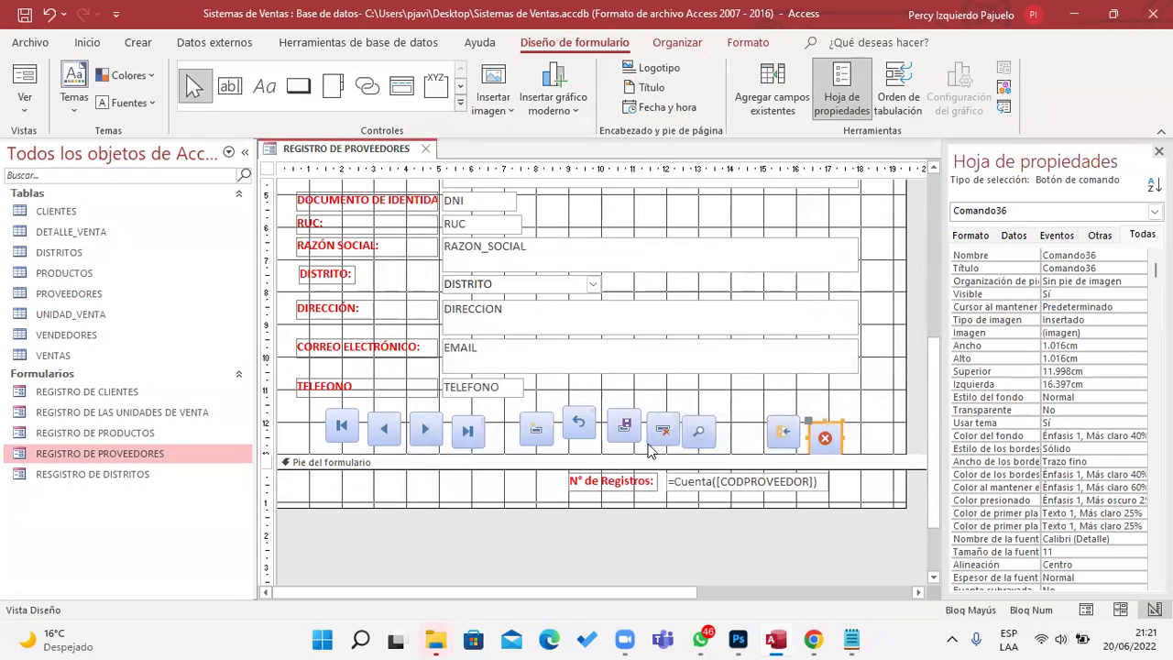
Align all the command buttons in the row by their upper edges (Arriba)
left_click_drag(309, 406, 865, 444)
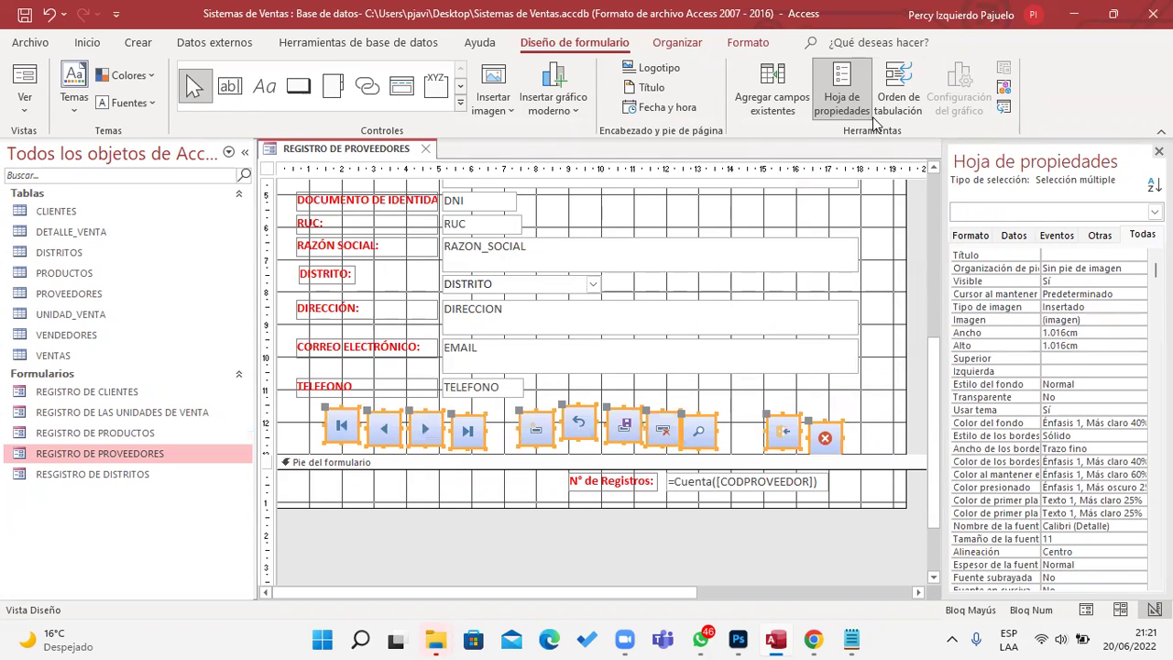
left_click(677, 46)
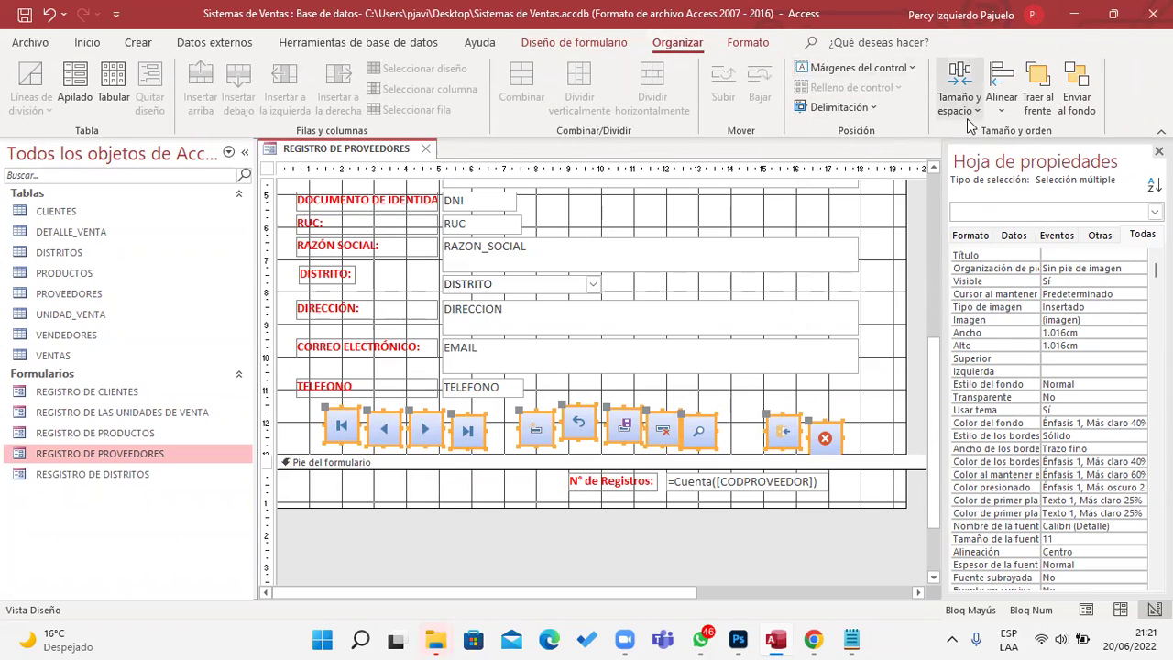
left_click(999, 105)
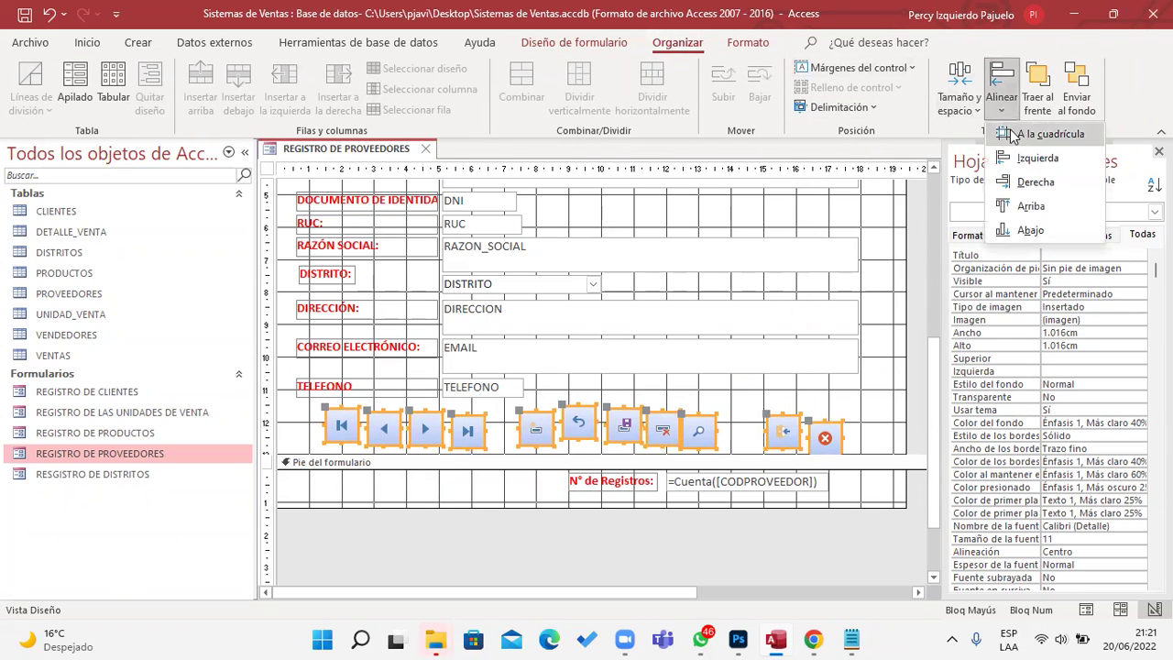
left_click(1055, 210)
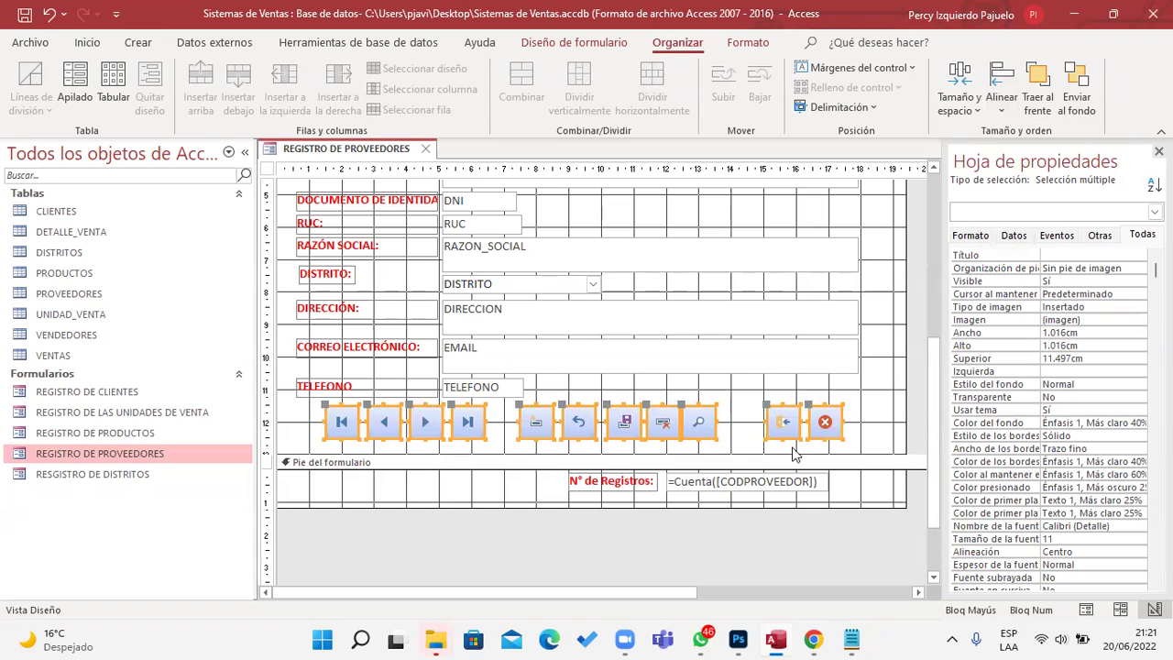
left_click(898, 439)
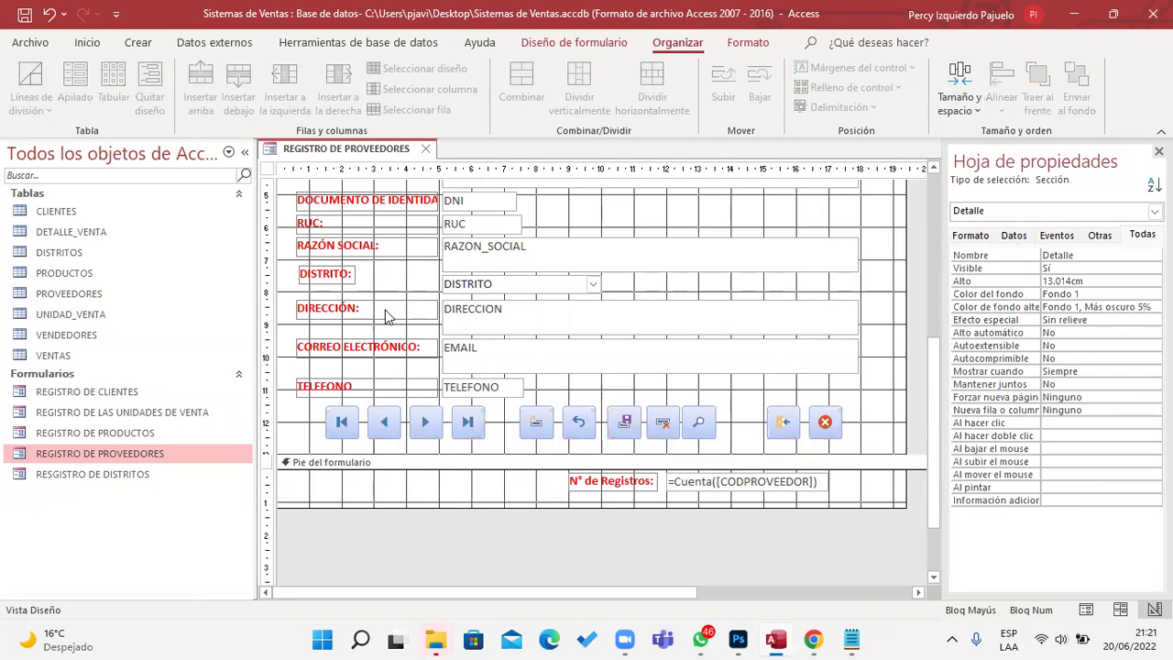
Show REGISTRO DE PROVEEDORES in form view, close it with its own close-form button and save the design changes
left_click(594, 46)
left_click(20, 87)
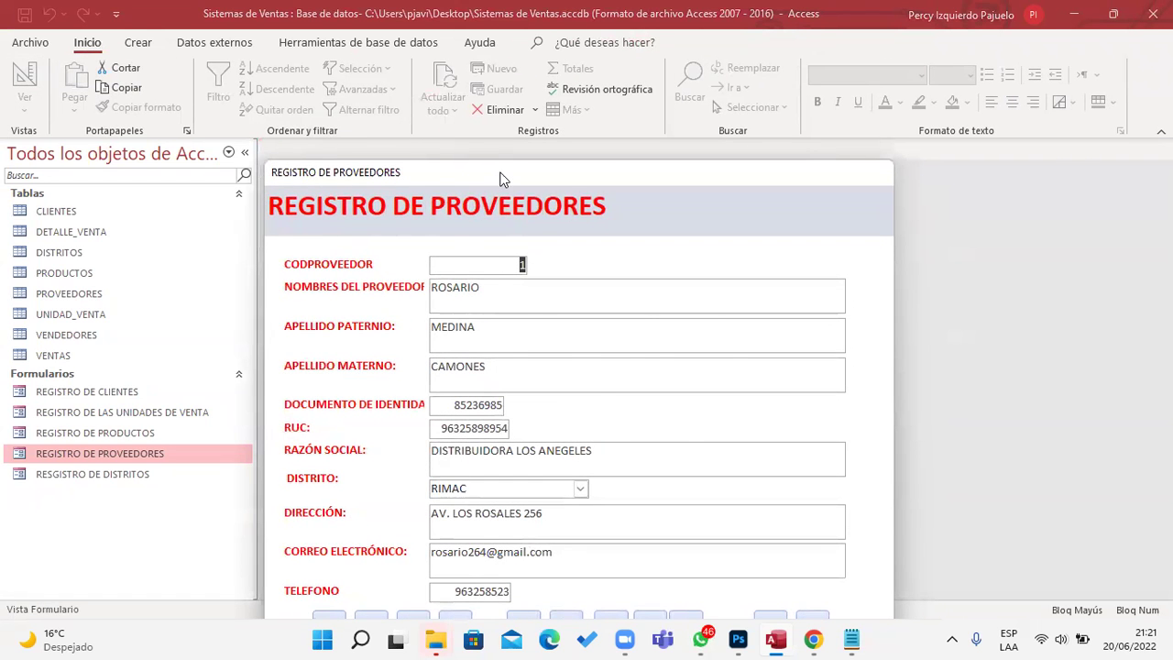
left_click_drag(502, 178, 647, 77)
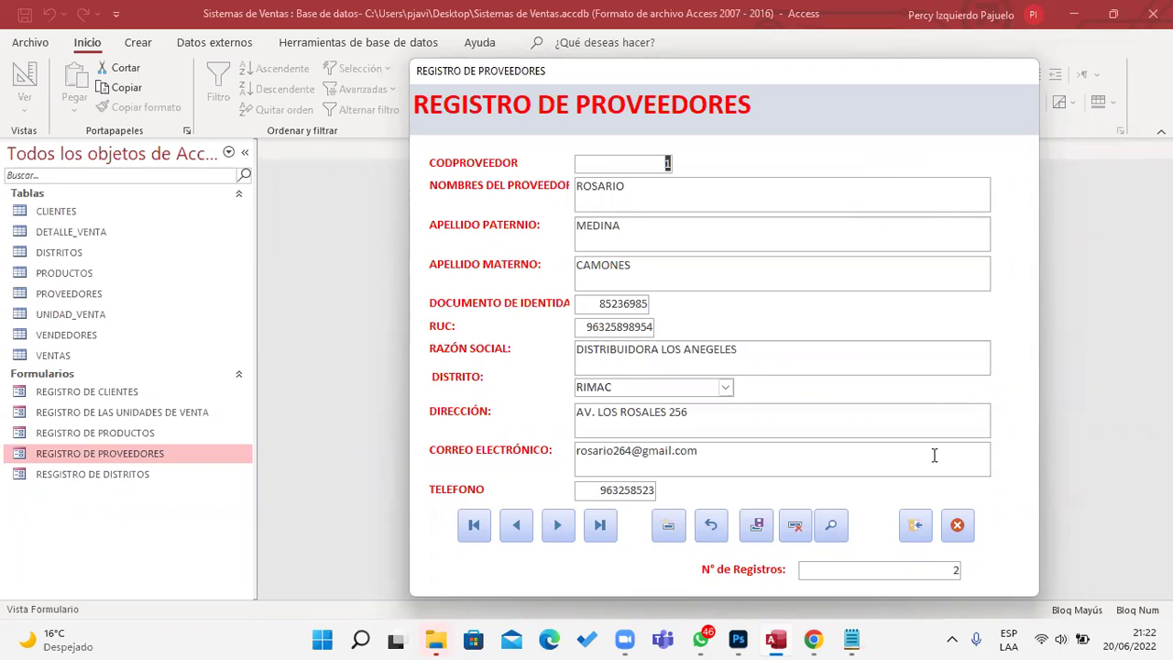
left_click(916, 524)
left_click(505, 365)
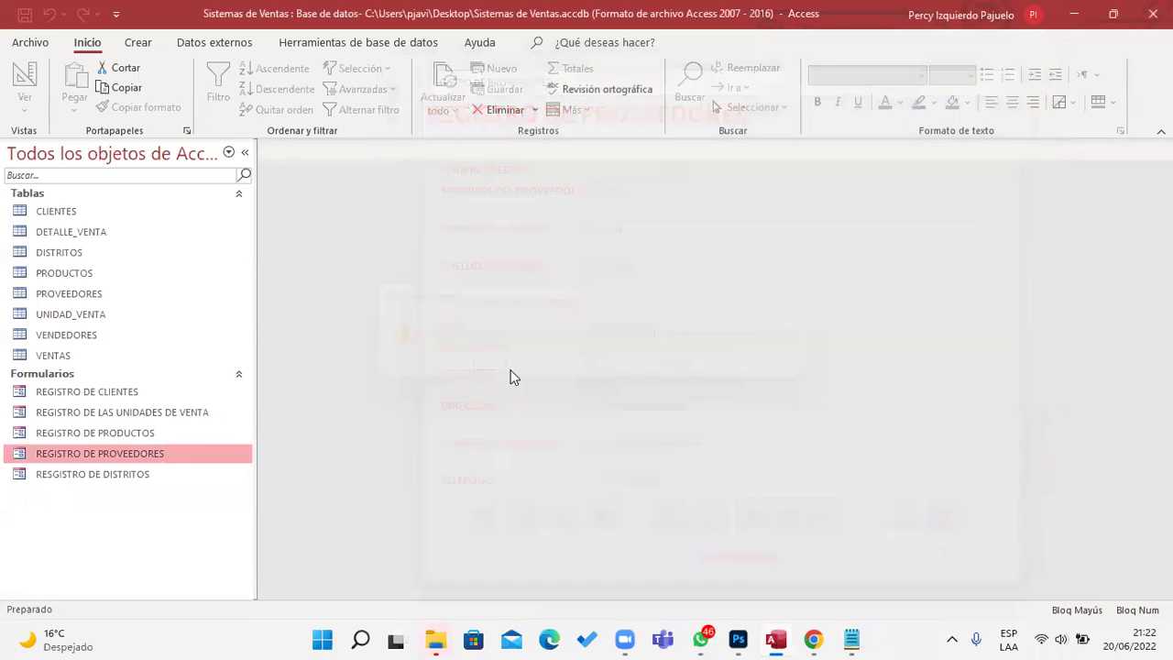
Start a wizard-built form from the VENDEDORES table with all its fields and the En columnas layout
left_click(103, 338)
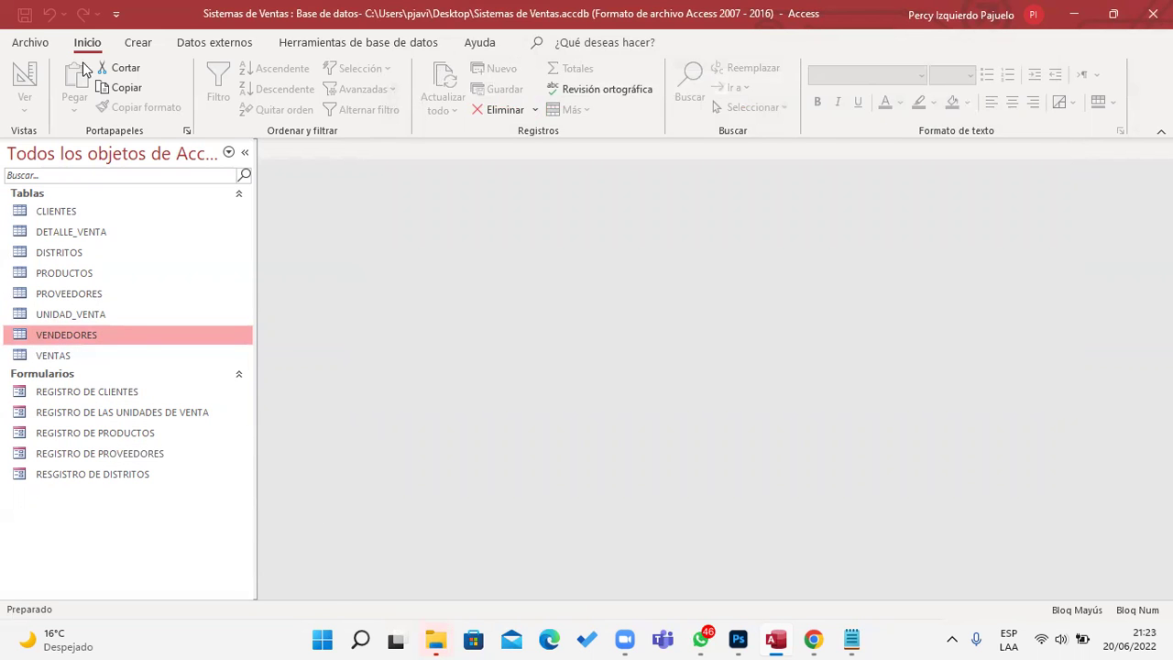
left_click(128, 53)
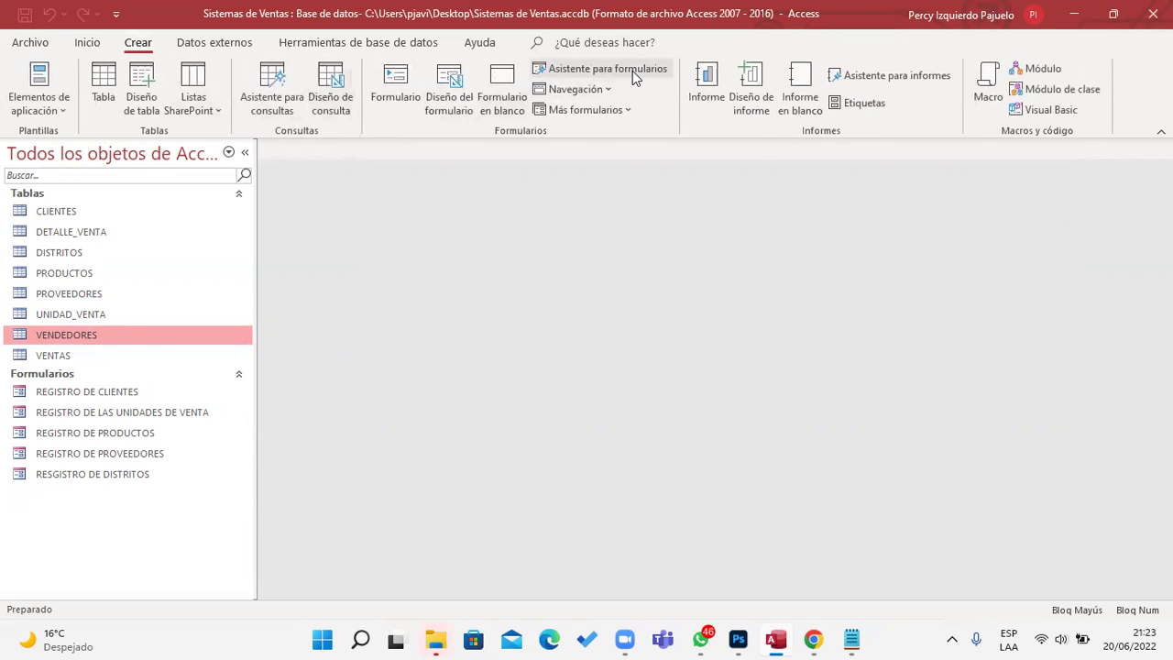
left_click(634, 73)
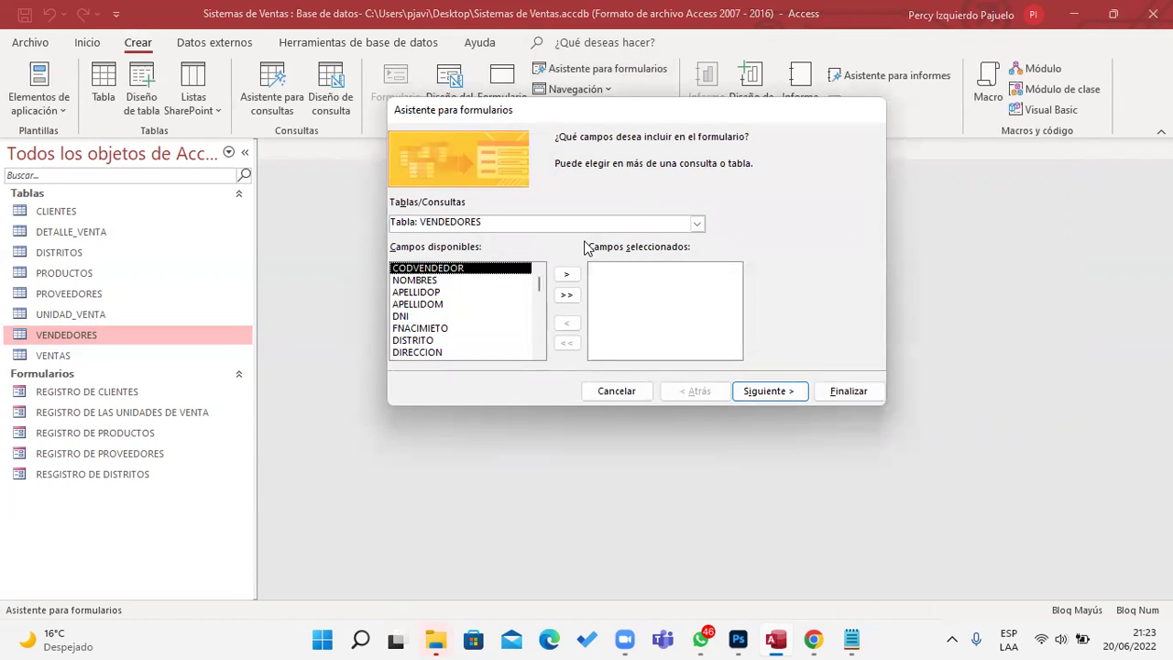
left_click(567, 295)
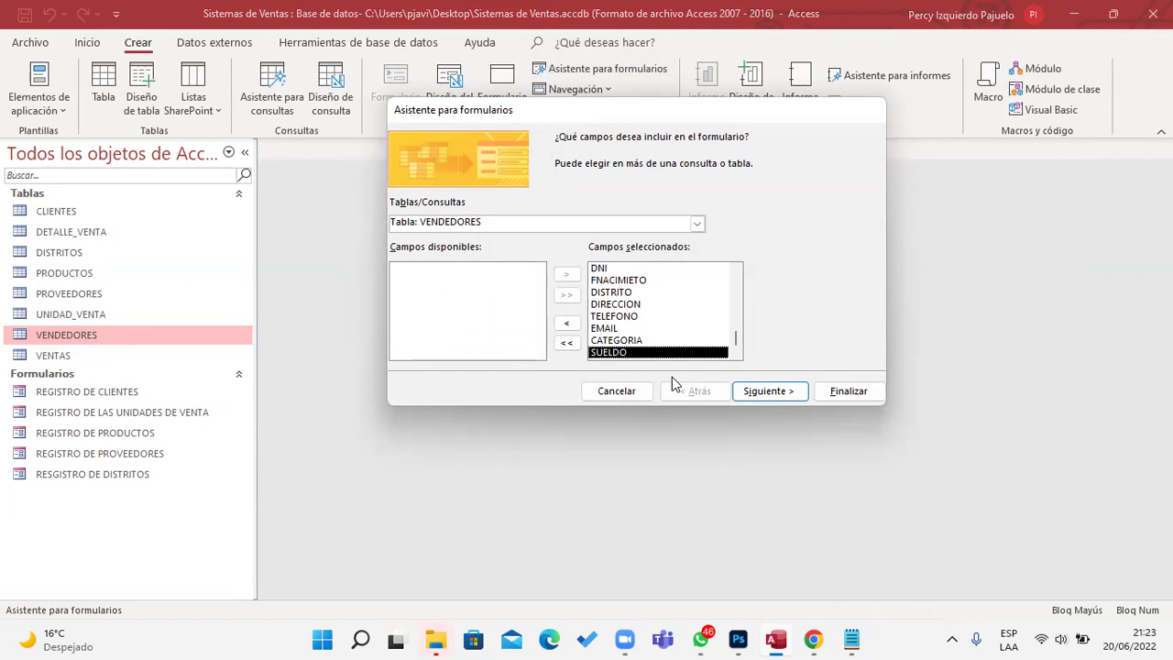
left_click(768, 391)
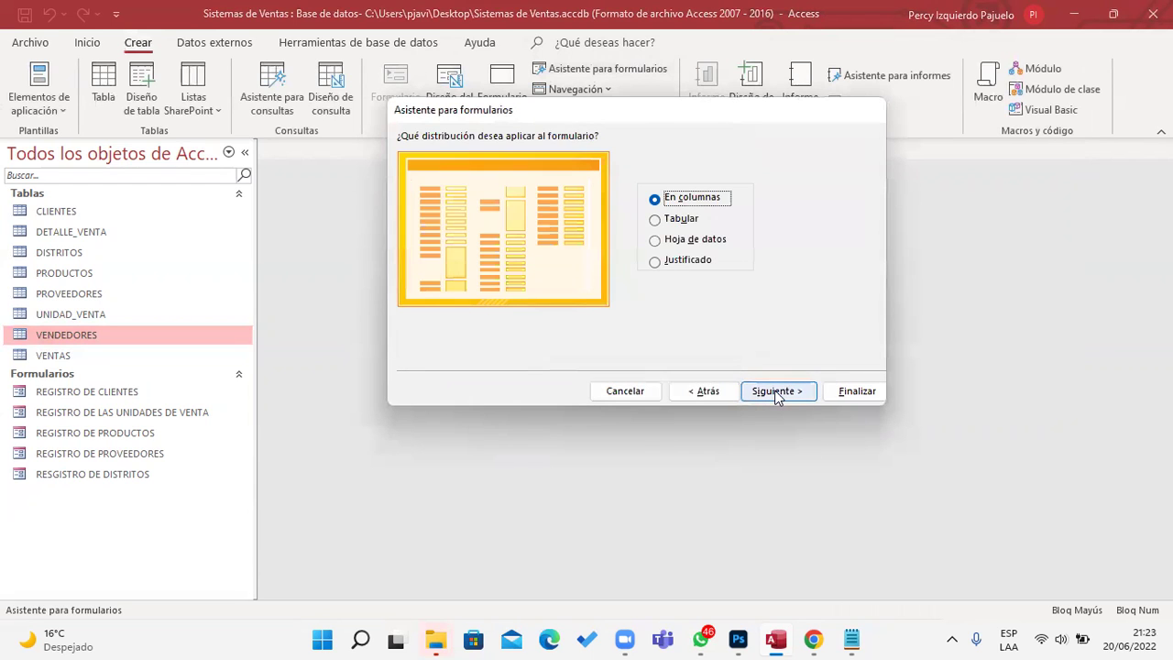
left_click(775, 393)
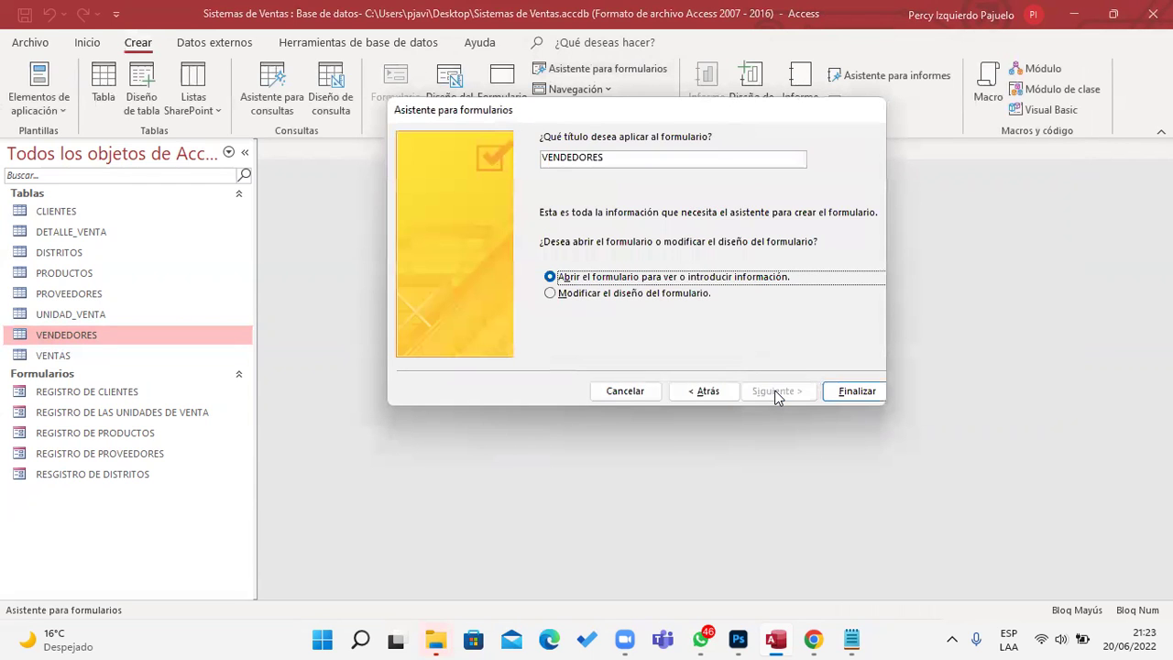
Title the new form REGISTRO DE VENDEDORES and finish the wizard
left_click(547, 157)
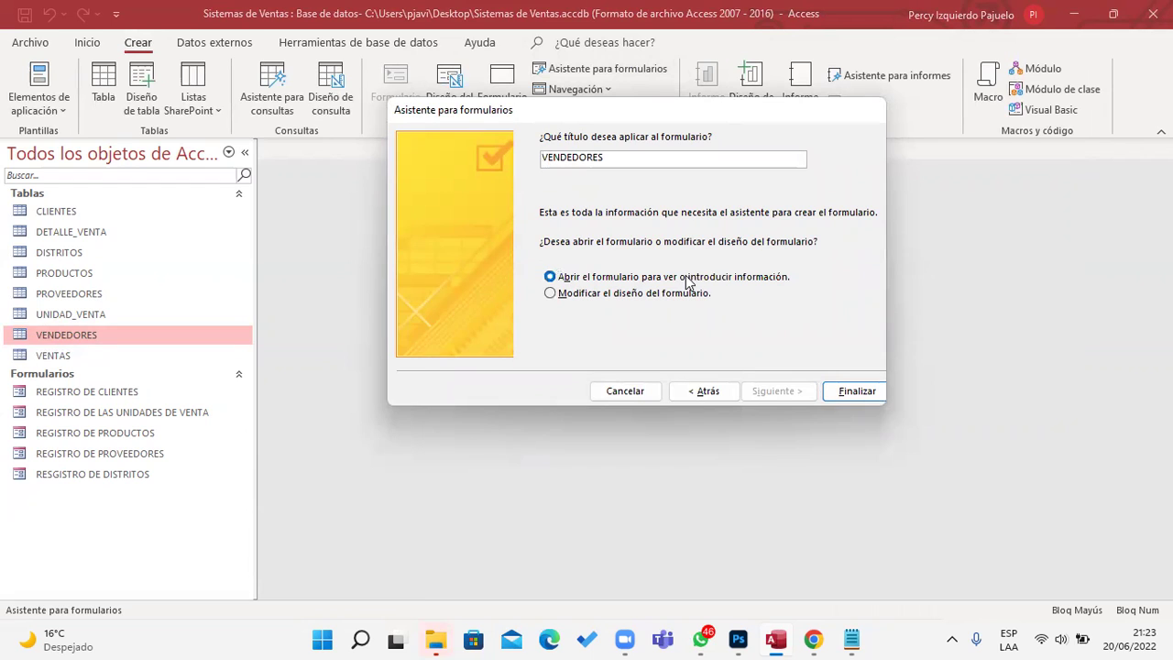
type("REGISTRO FR")
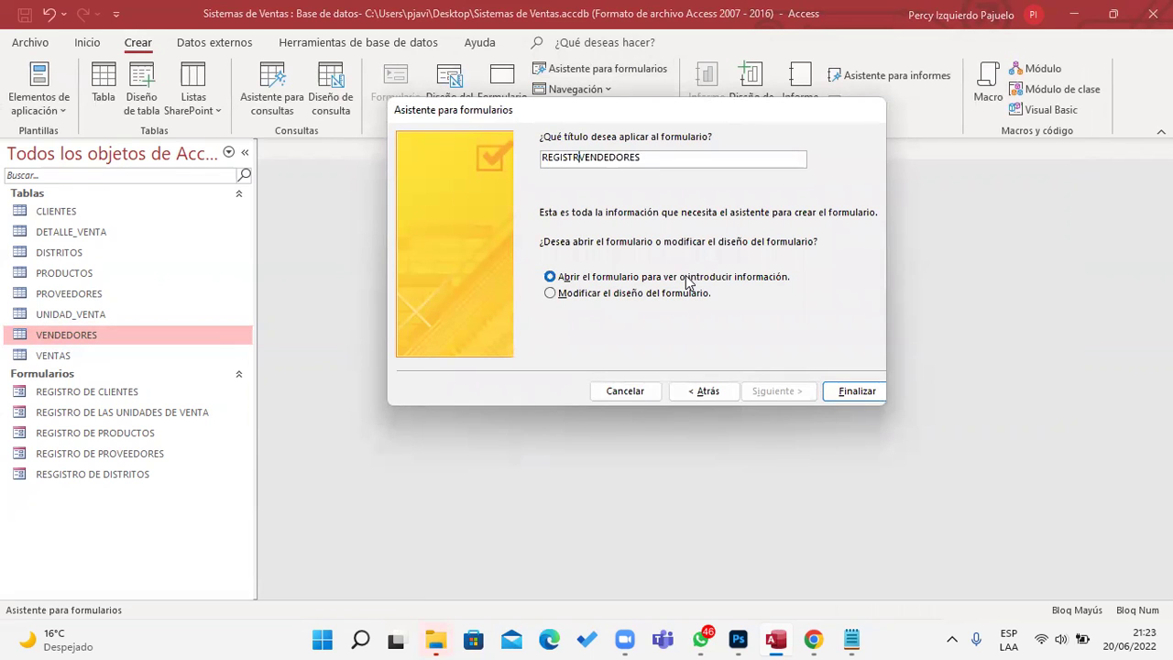
key("BackSpace")
key("BackSpace")
type("DE")
left_click(849, 392)
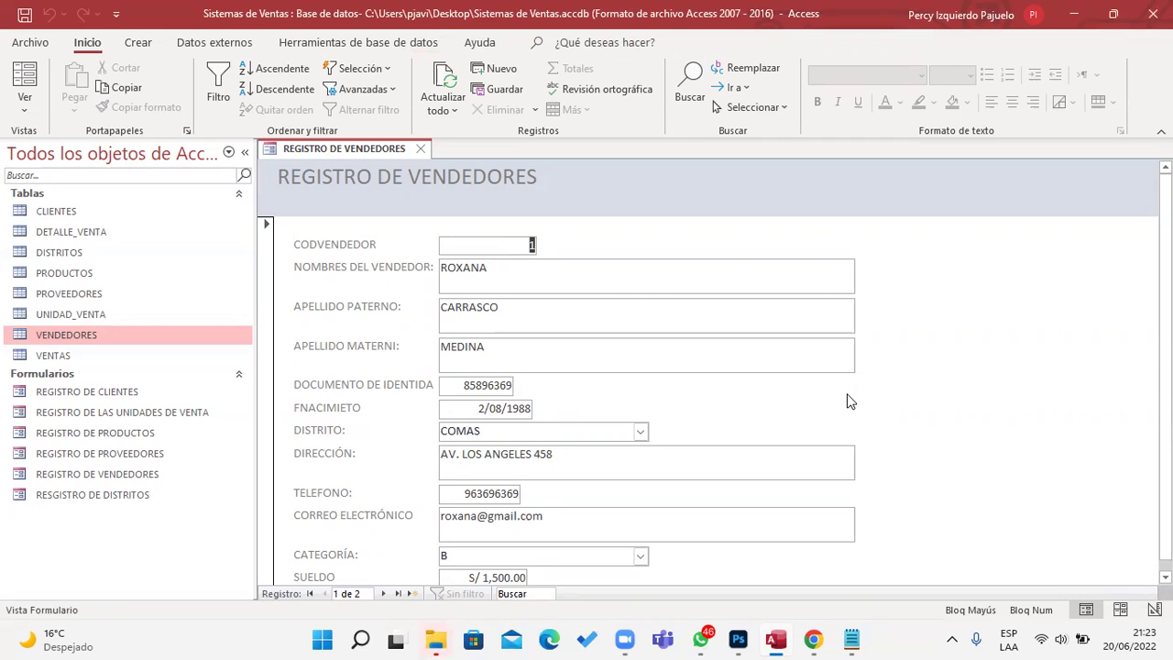
Open REGISTRO DE VENDEDORES in design view, make its header section taller and reduce the title label's height to about 1 cm
scroll(990, 428, "down", 1)
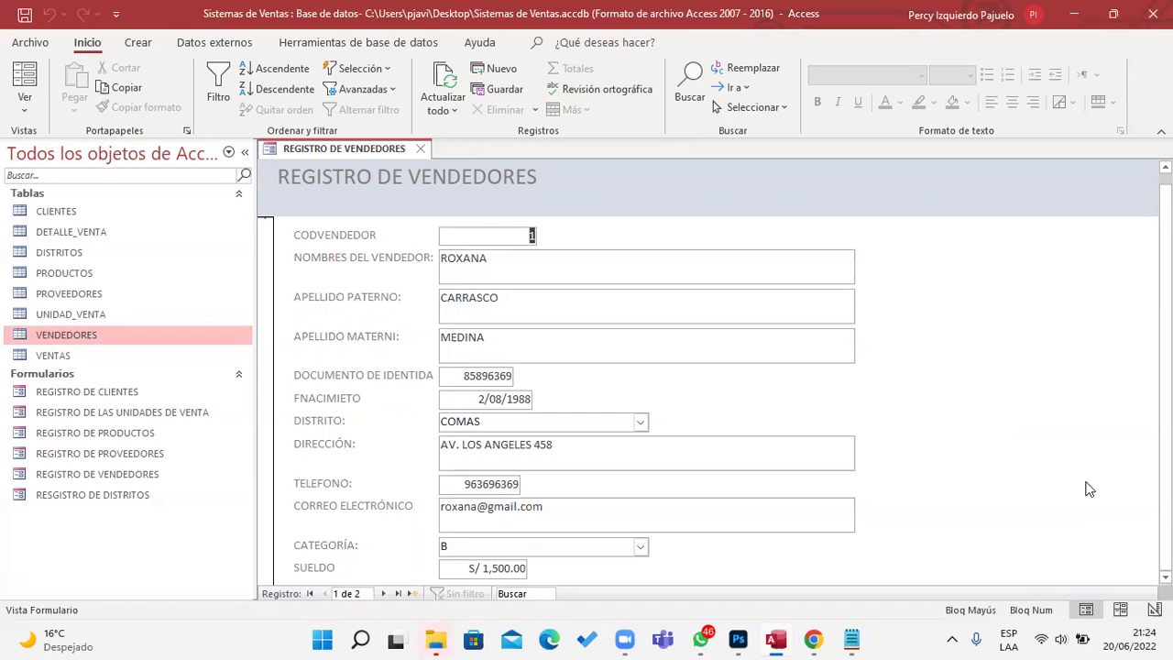
right_click(1032, 382)
left_click(917, 441)
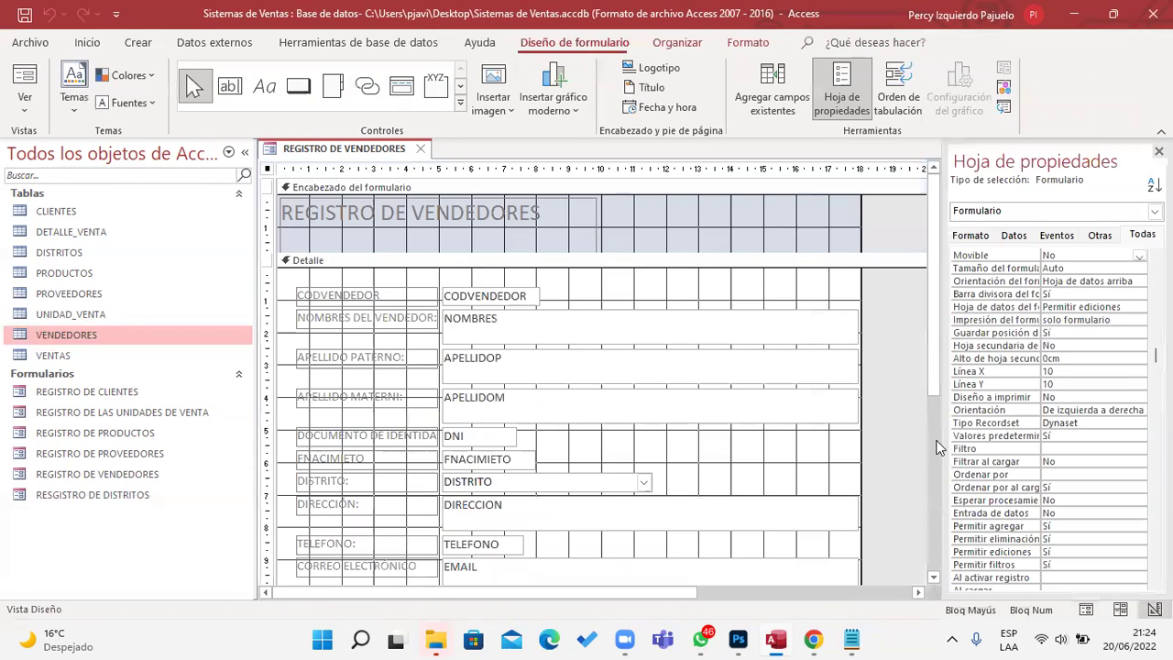
left_click(567, 214)
left_click_drag(610, 253, 615, 302)
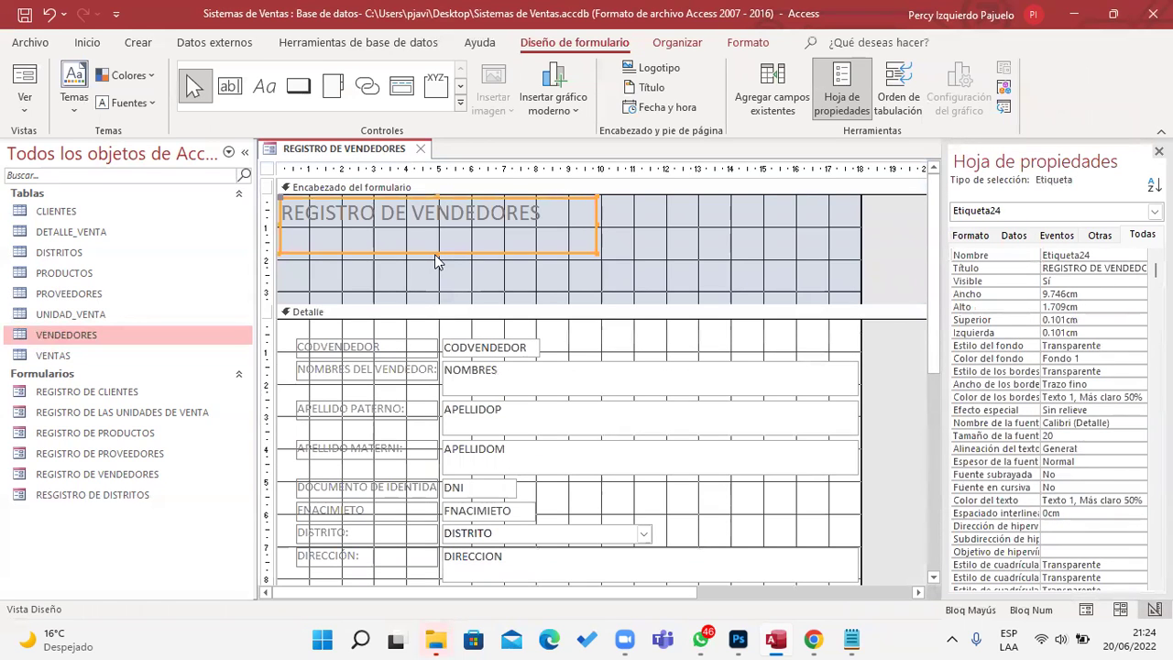
left_click_drag(437, 251, 471, 232)
Format the form title as red, bold, size 25 text and enlarge its label to about 10.5 by 1.2 cm
left_click(556, 211)
left_click_drag(564, 212, 195, 180)
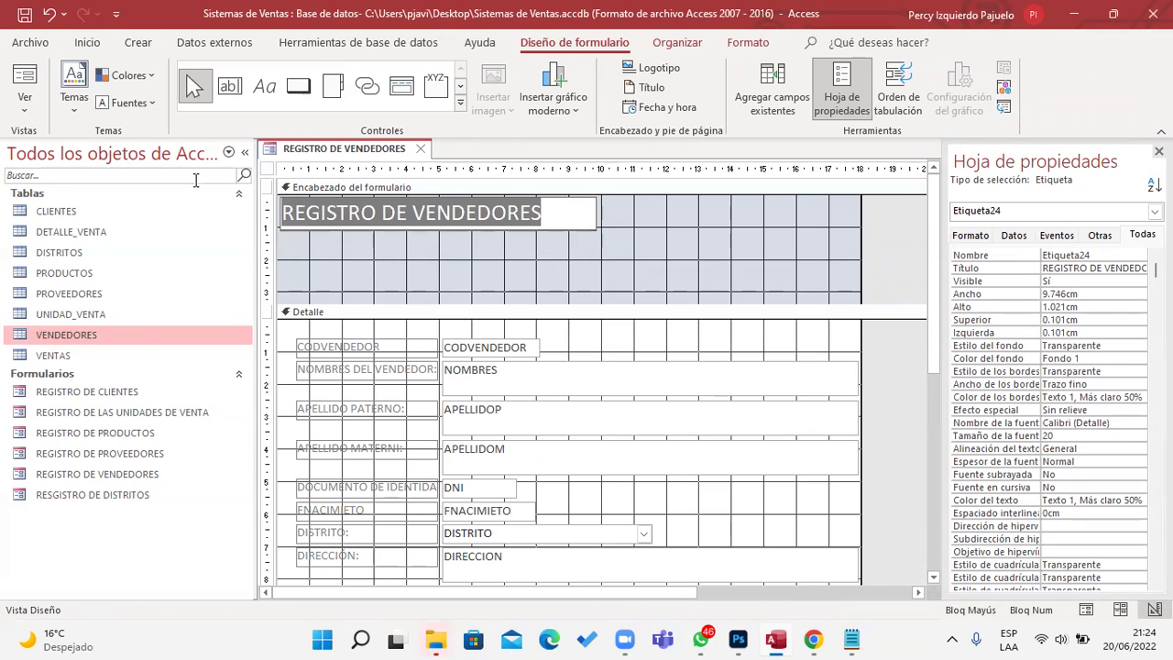
left_click(750, 43)
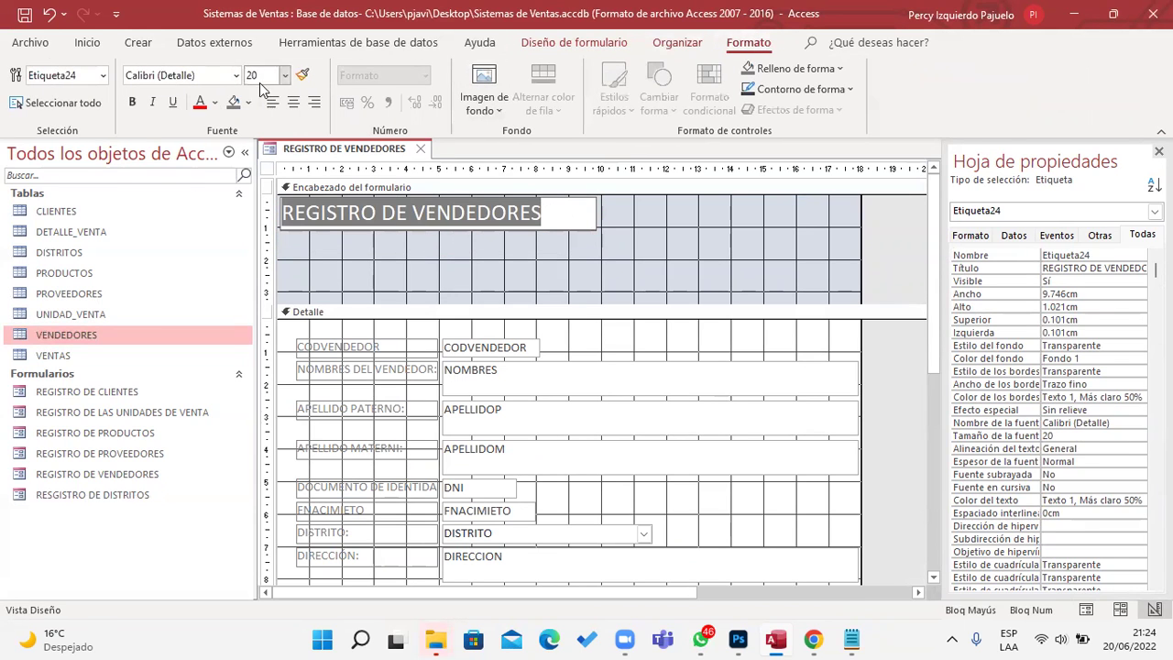
left_click(199, 102)
left_click(132, 102)
left_click(260, 78)
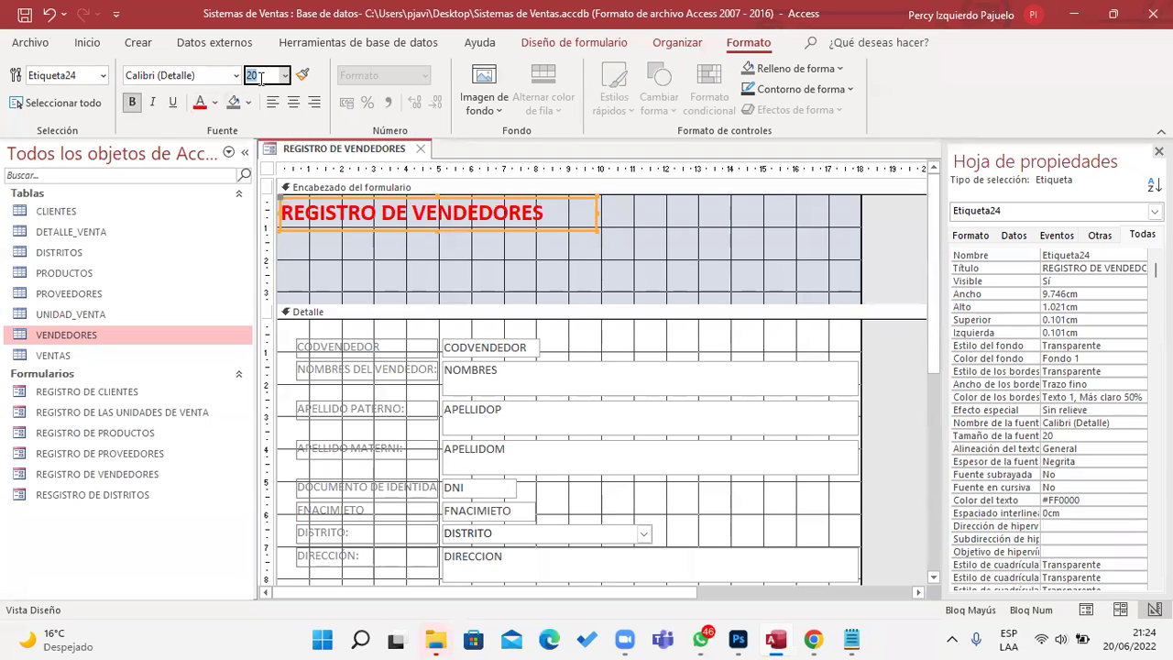
type("25")
key("Return")
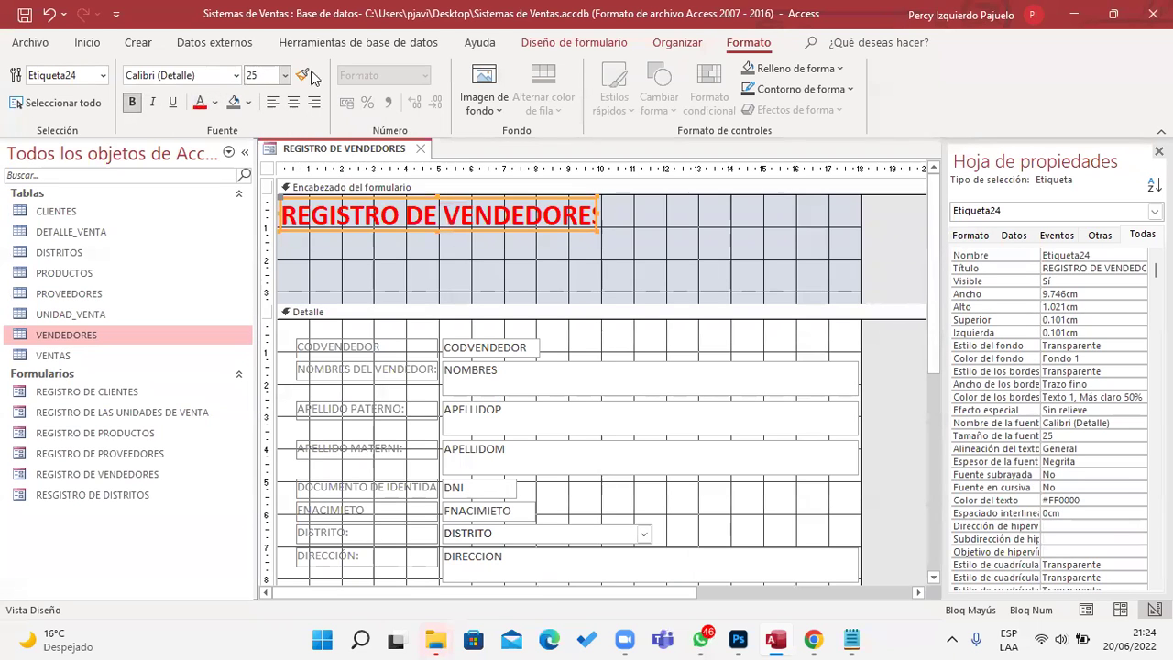
left_click_drag(598, 232, 621, 236)
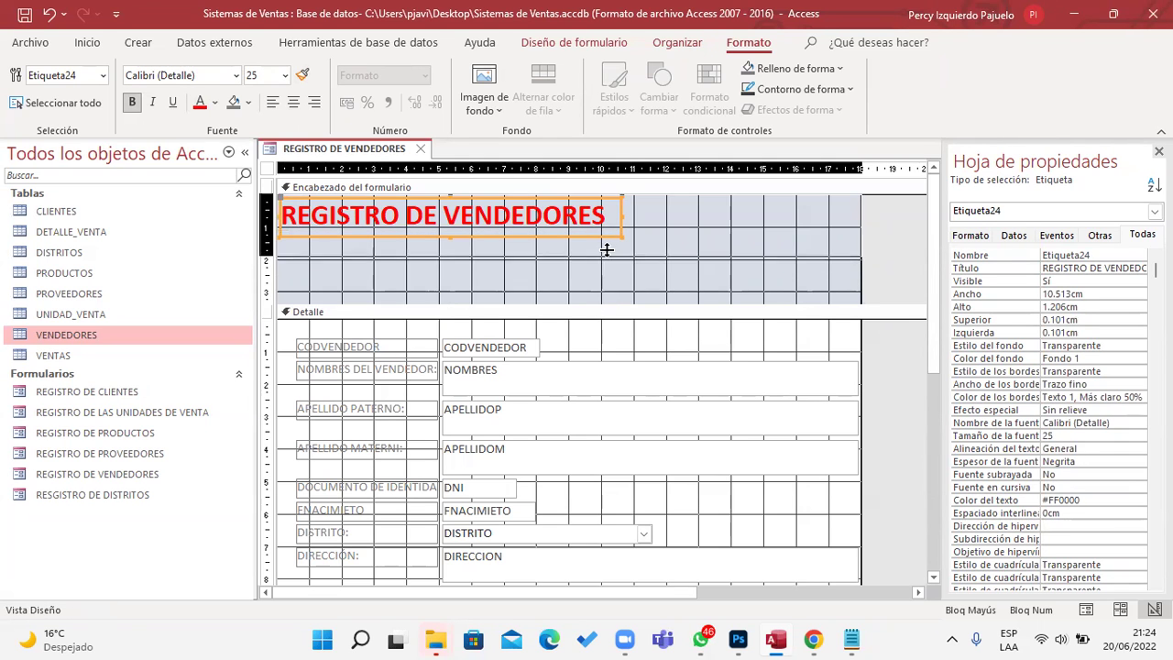
Make all the field labels in the detail section, from CODVENDEDOR to SUELDO, red and bold
scroll(639, 289, "down", 5)
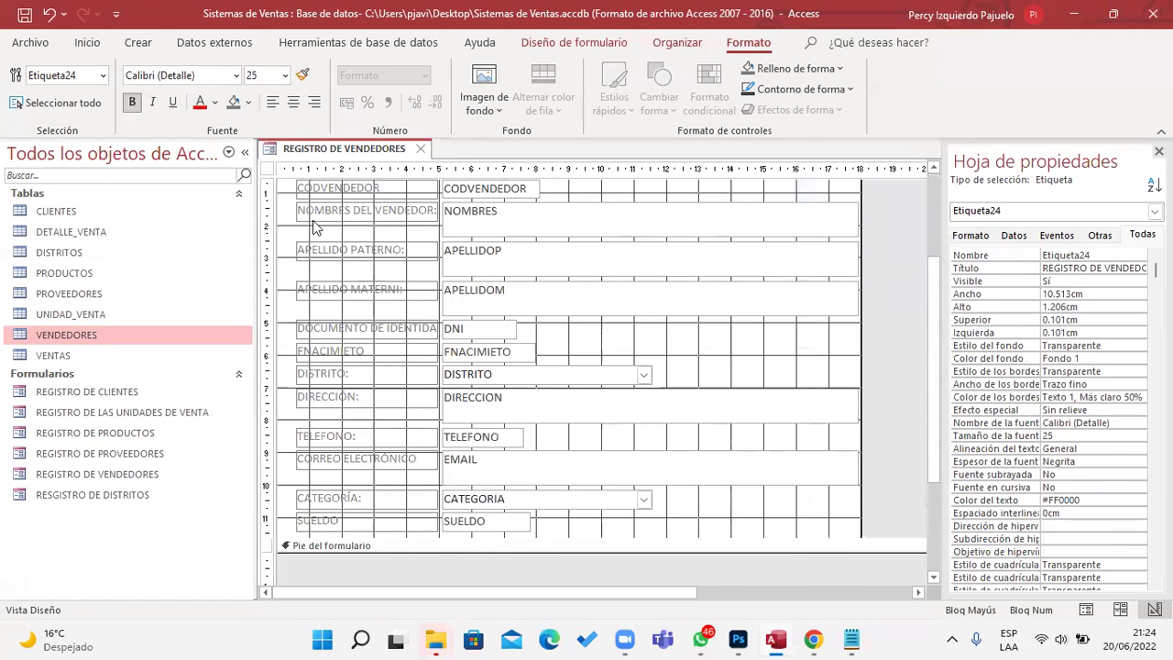
left_click_drag(282, 188, 412, 543)
left_click(199, 103)
left_click(132, 102)
left_click(880, 434)
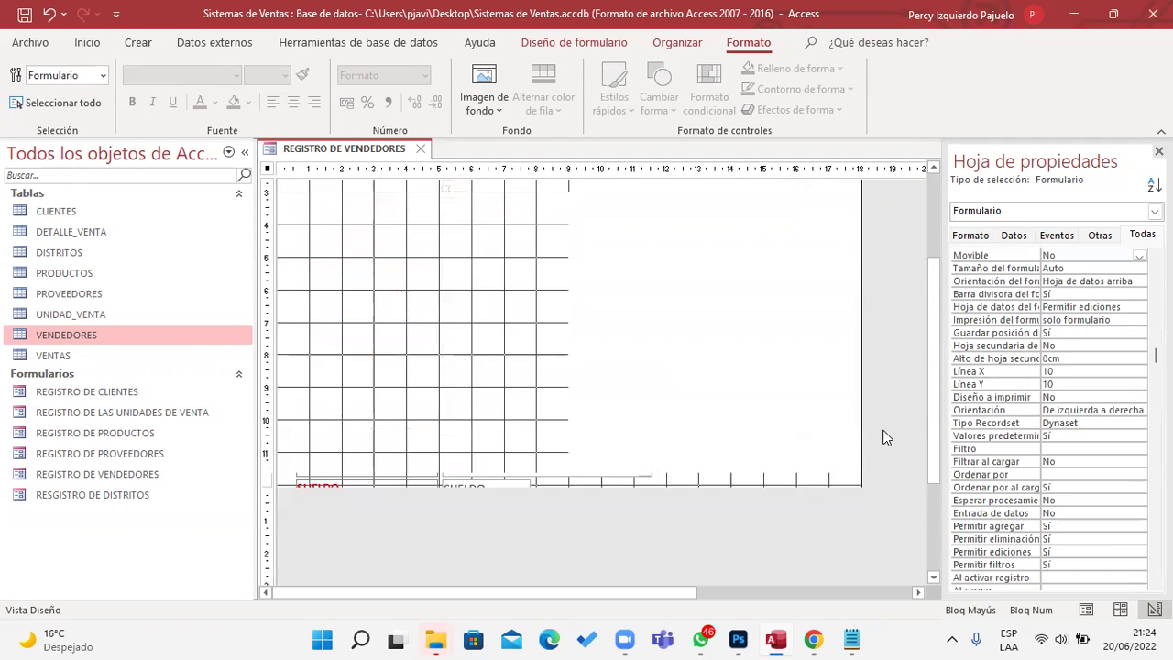
scroll(894, 421, "up", 3)
scroll(902, 418, "down", 5)
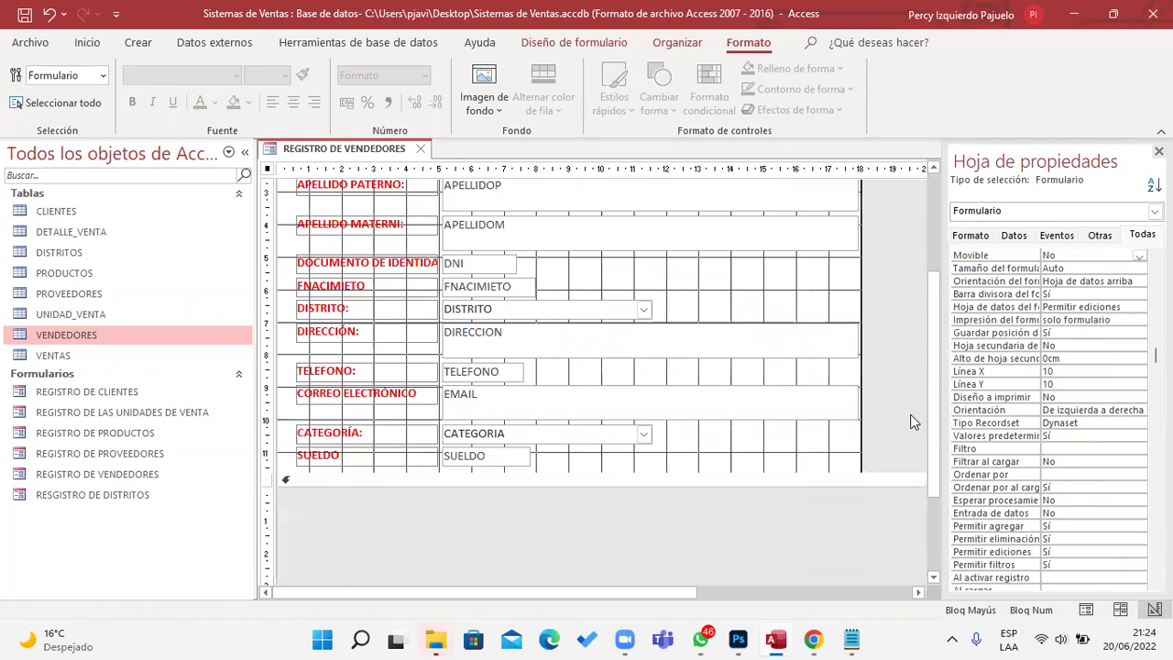
Open up the form footer to about 1 cm tall and place a text box about 4.1 by 0.56 cm in its right half
left_click_drag(738, 487, 695, 518)
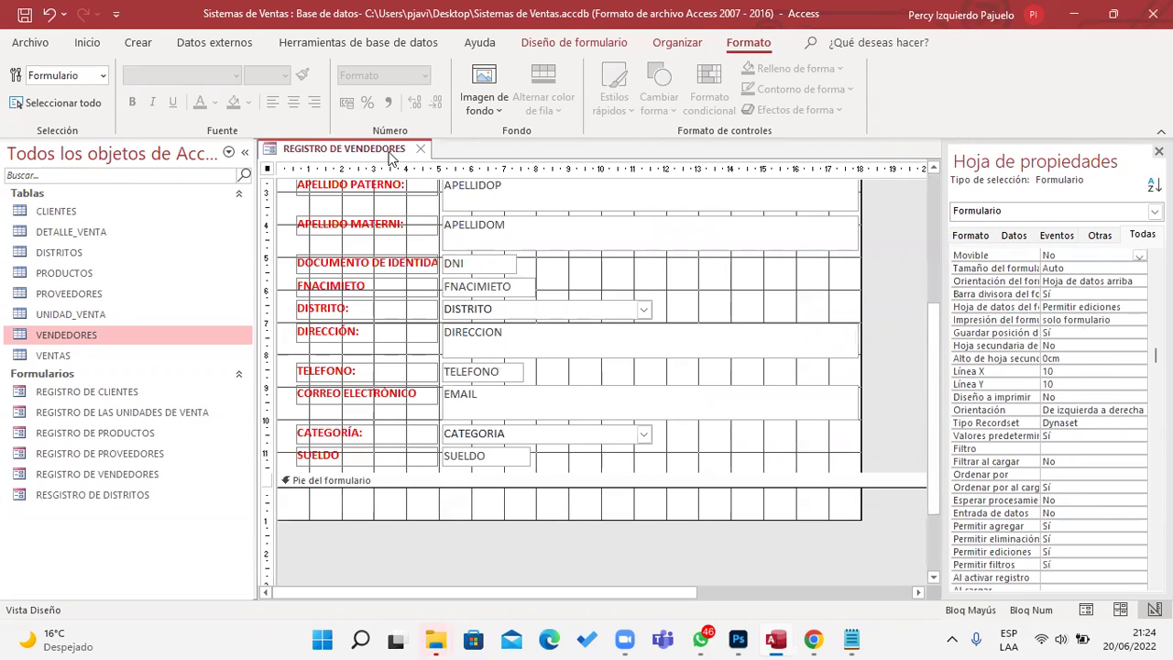
left_click(576, 44)
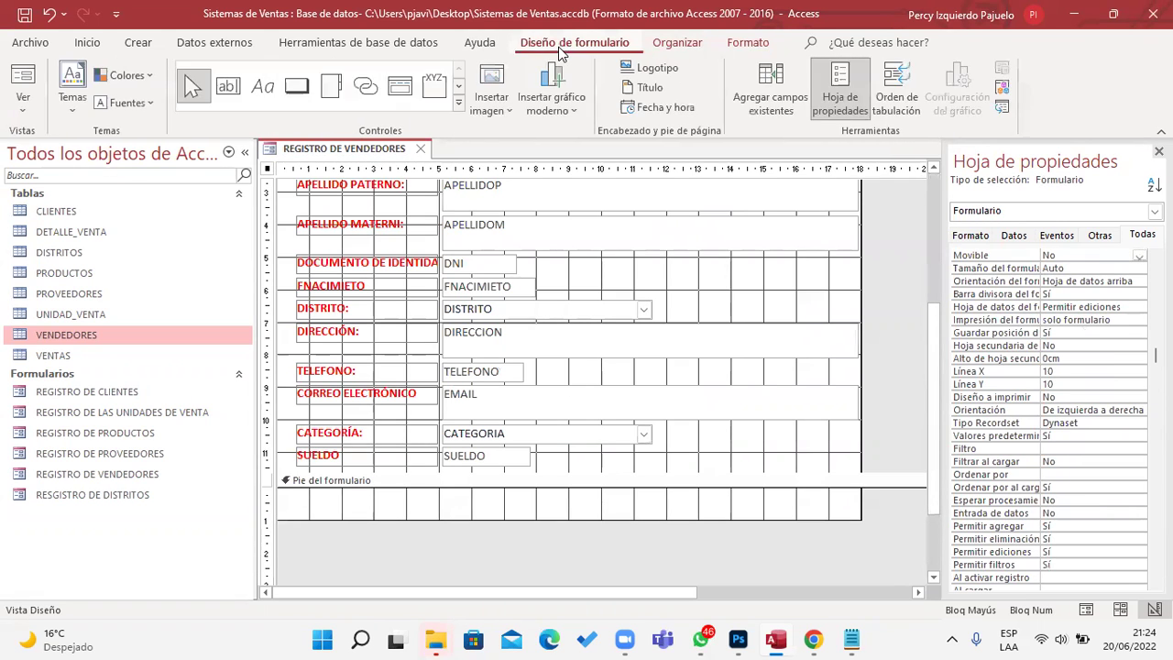
left_click(229, 86)
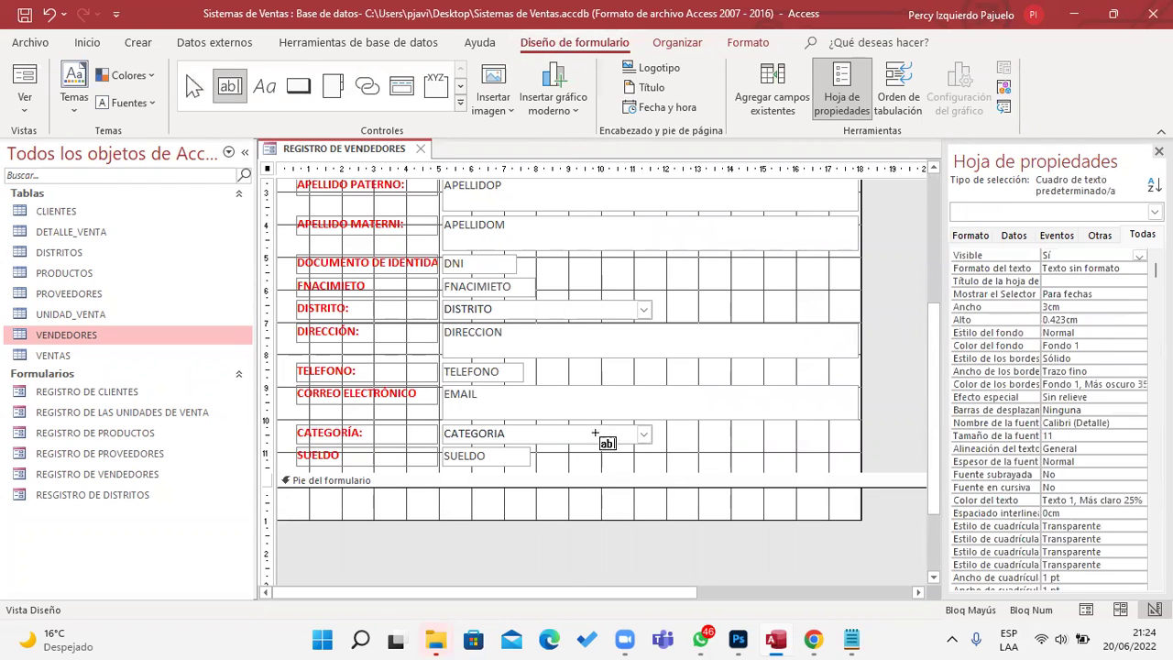
left_click_drag(651, 493, 785, 510)
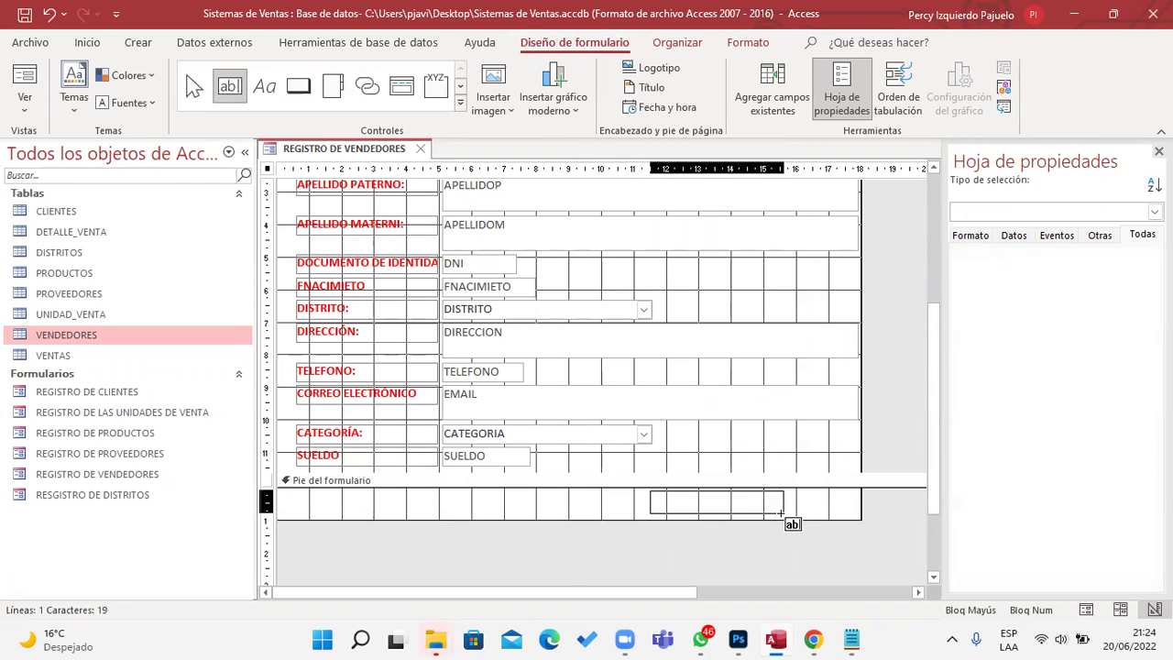
Caption the label of the footer text box N° DE REGISTROS:
left_click(596, 506)
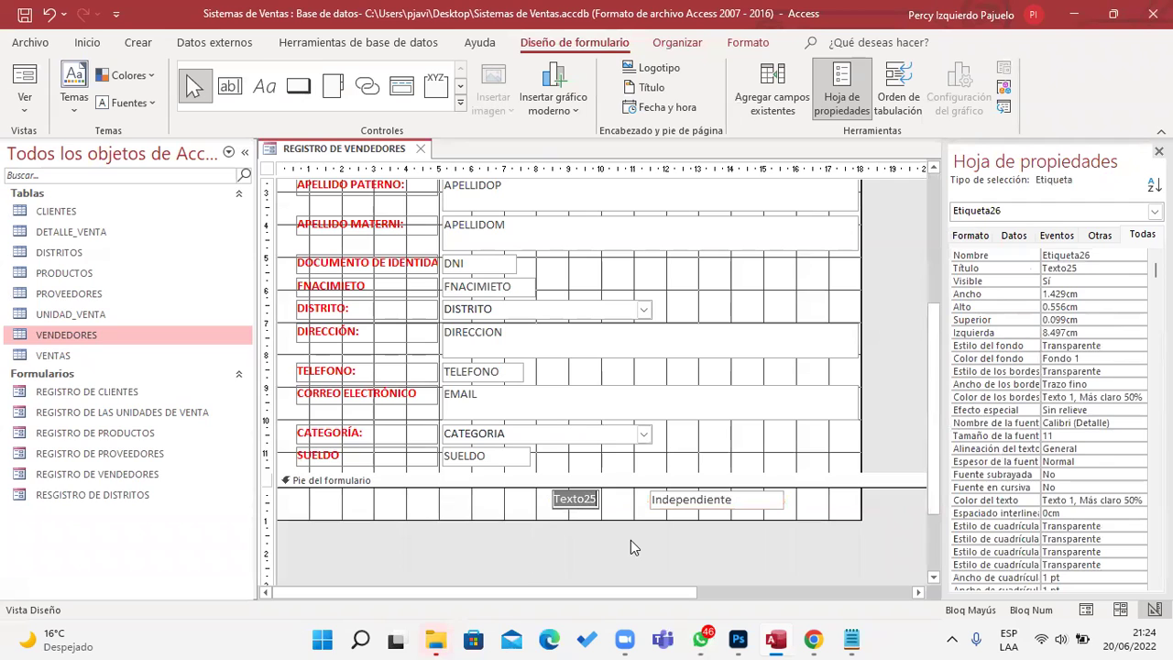
type("°")
key("Caps_Lock")
type("D")
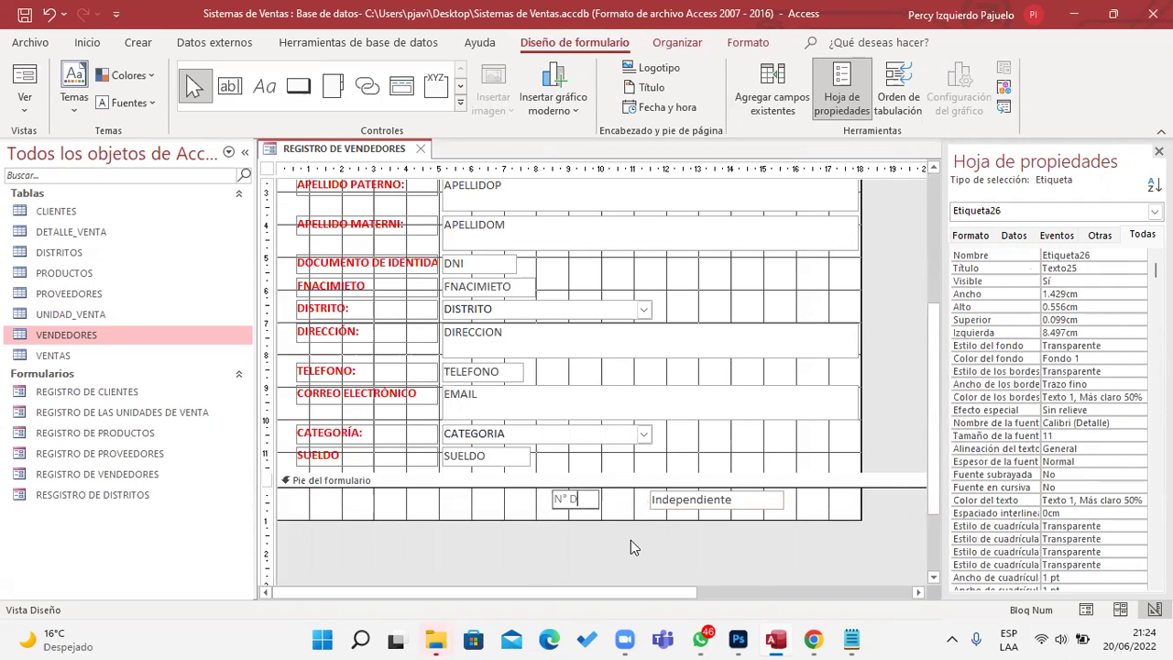
key("Caps_Lock")
type("E REGIS")
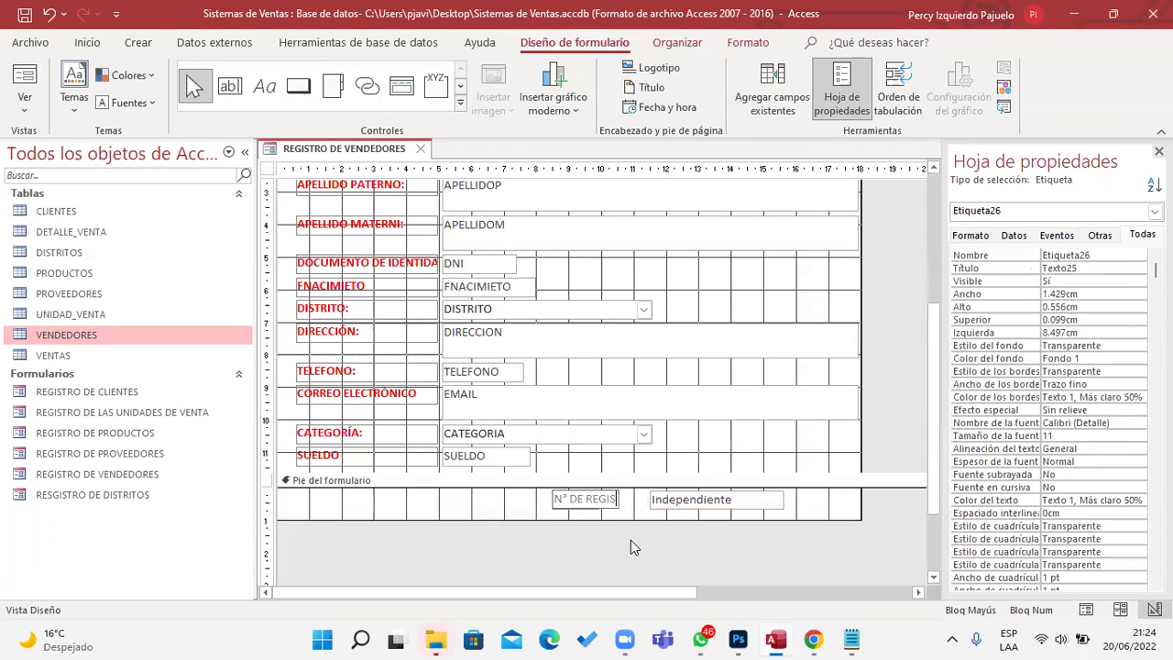
type("TROS:")
key("Return")
Shift the footer text box right to about 12 cm, clear of its label, and enter the expression =CUENTA([CODVENDEDOR]) in it
left_click(664, 499)
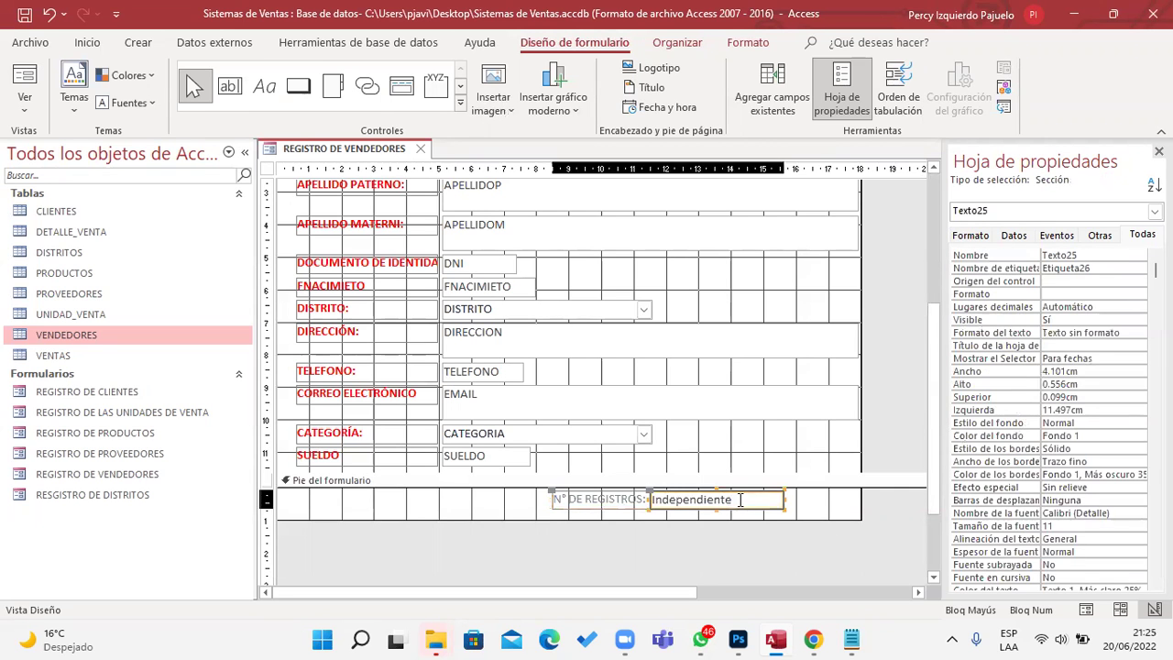
left_click_drag(664, 496, 681, 498)
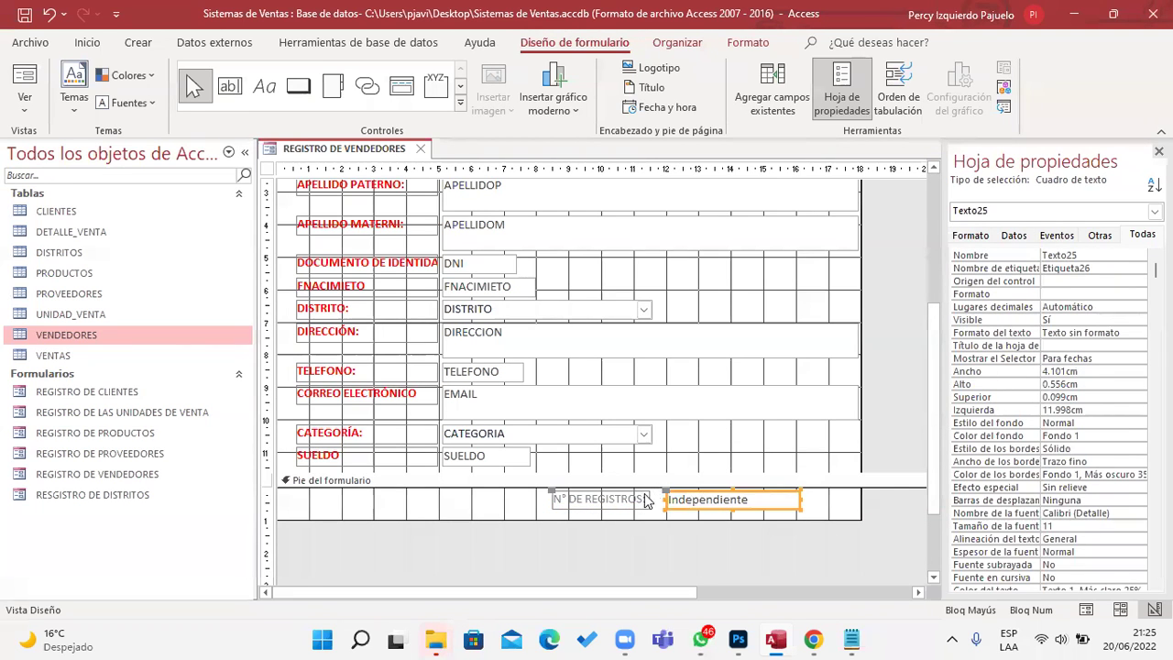
left_click(683, 499)
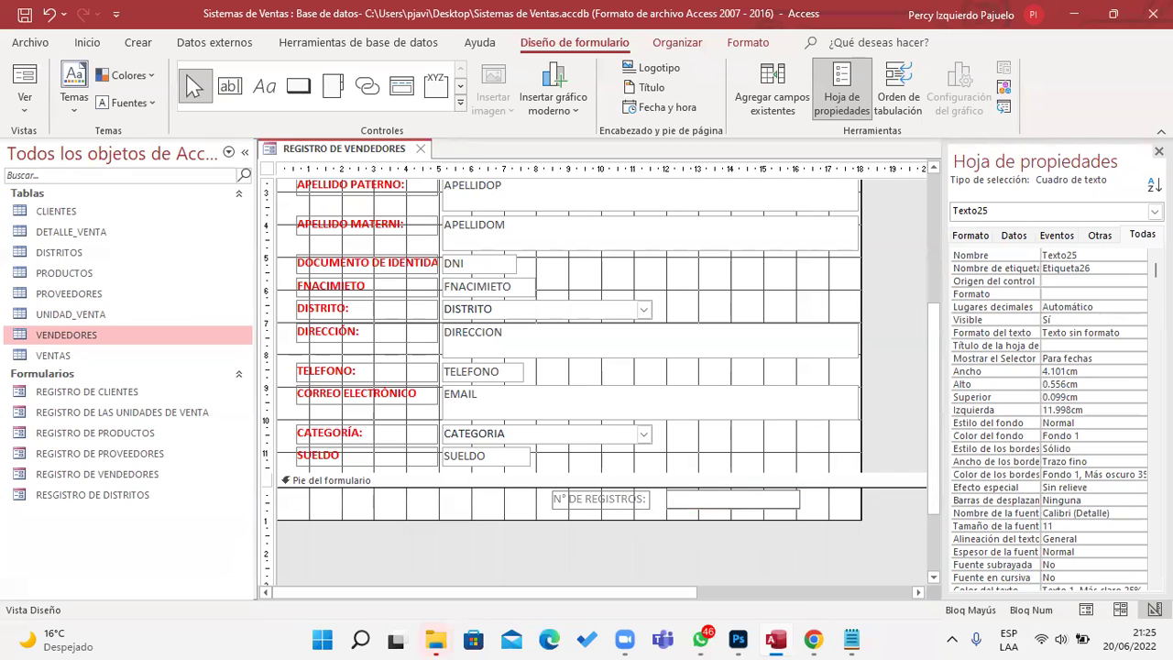
type("=CUENTA(")
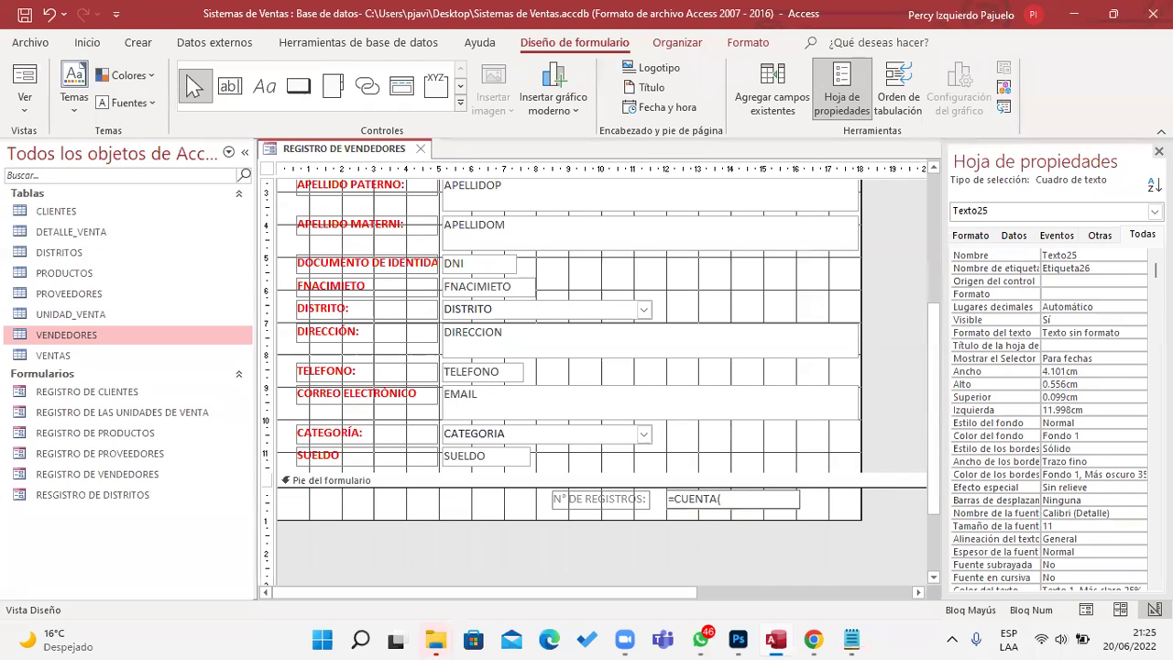
type("[")
scroll(569, 385, "up", 3)
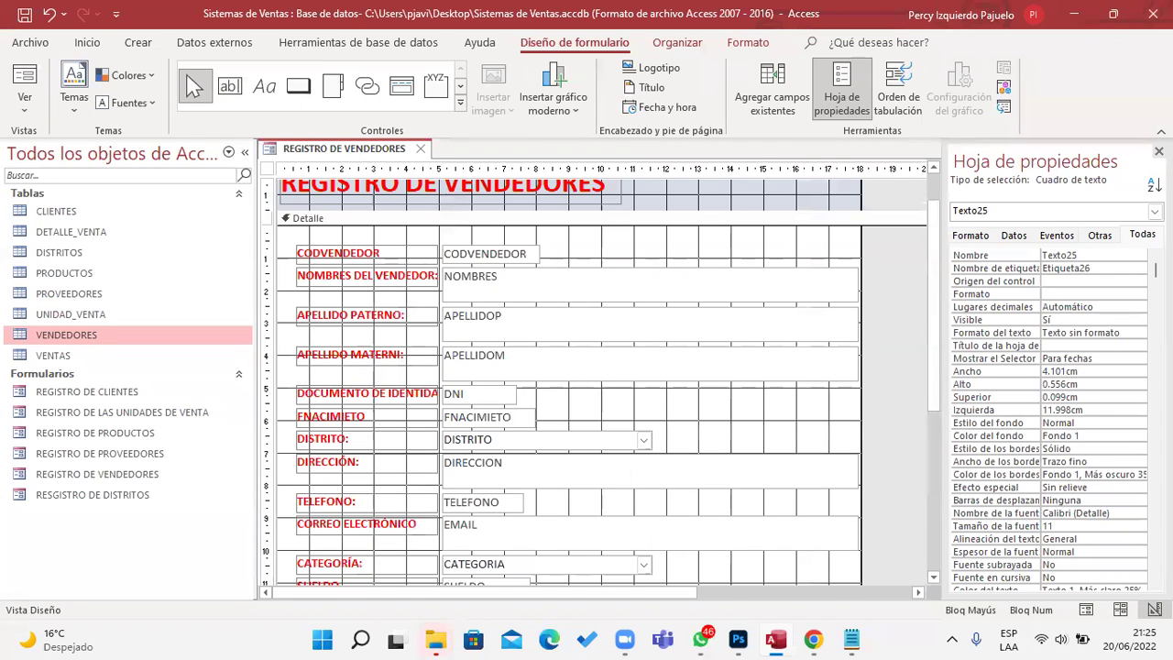
scroll(568, 385, "down", 3)
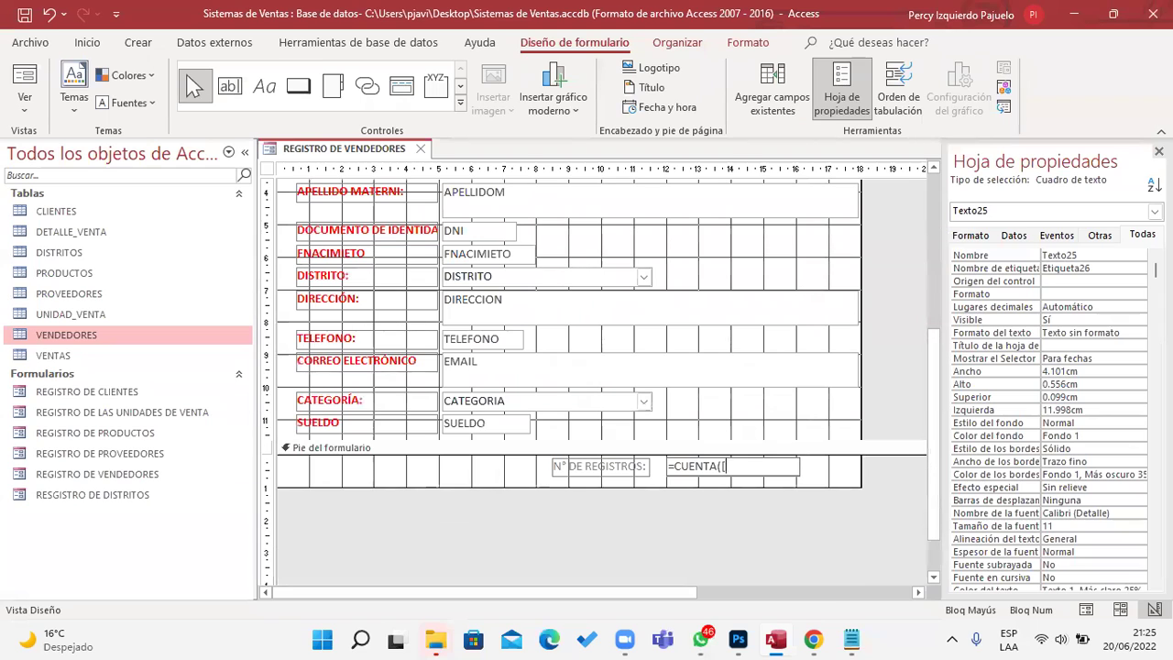
type("CODVENDEDOR])")
key("Return")
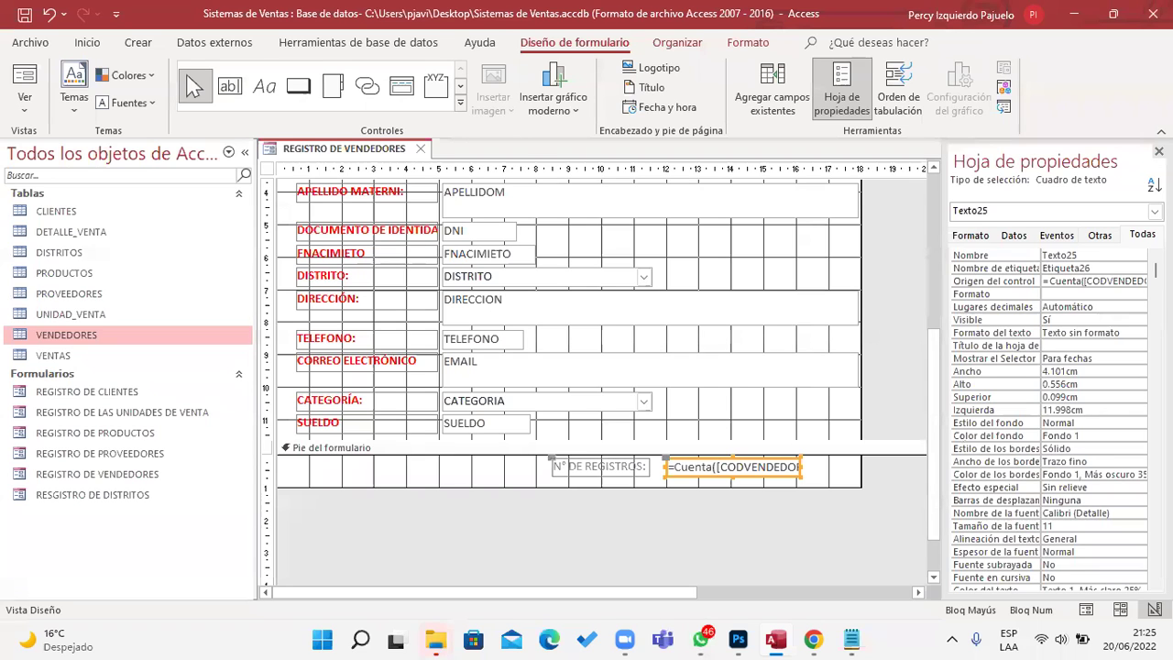